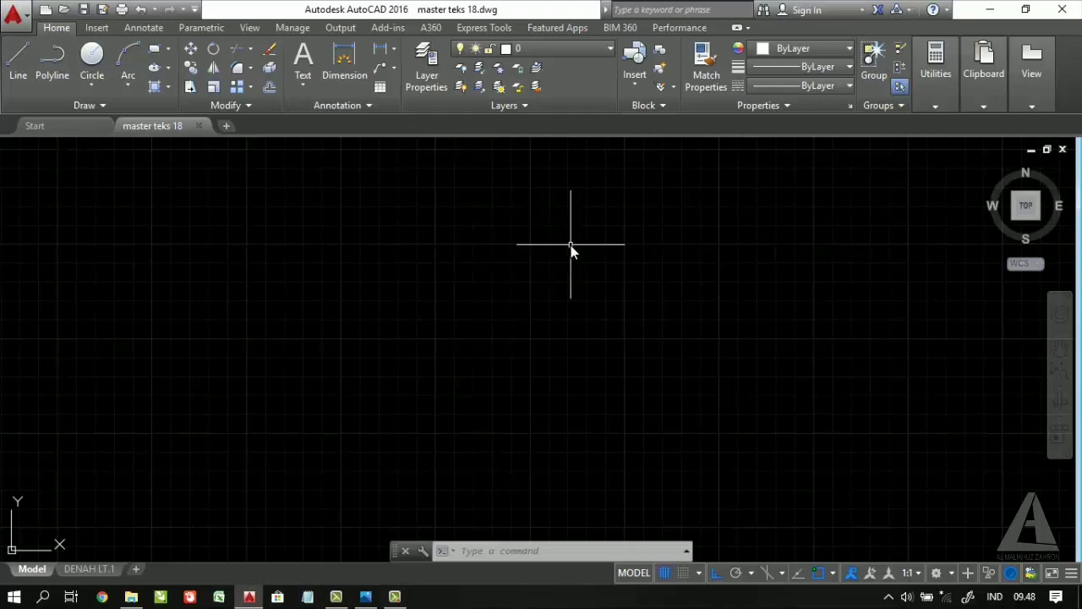
Draw a 400 by 400 square with the Rectangle command in the empty drawing area
scroll(569, 246, up, 3)
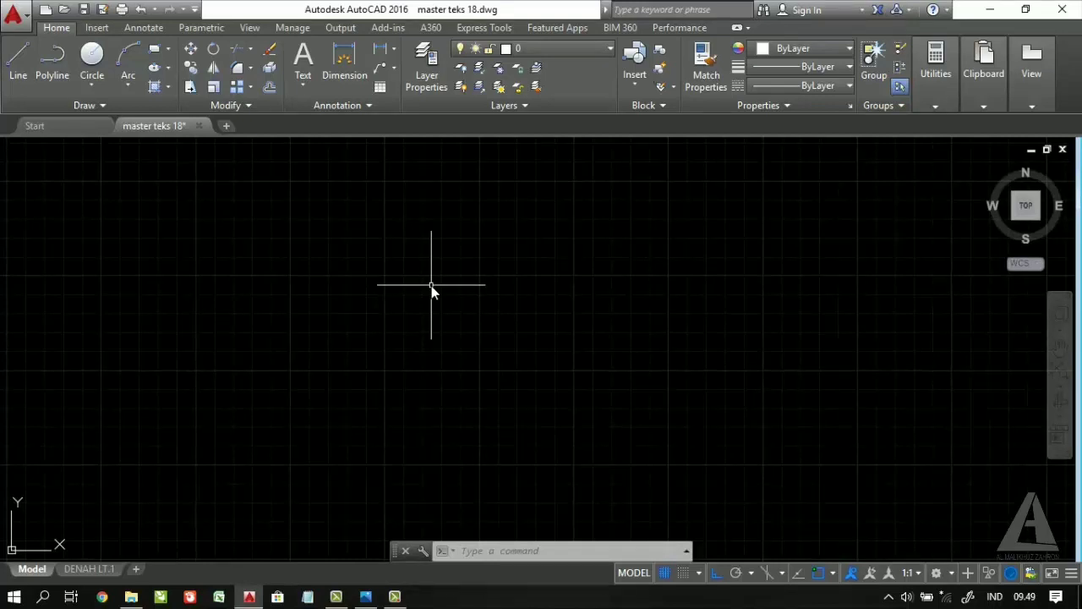
text(REc)
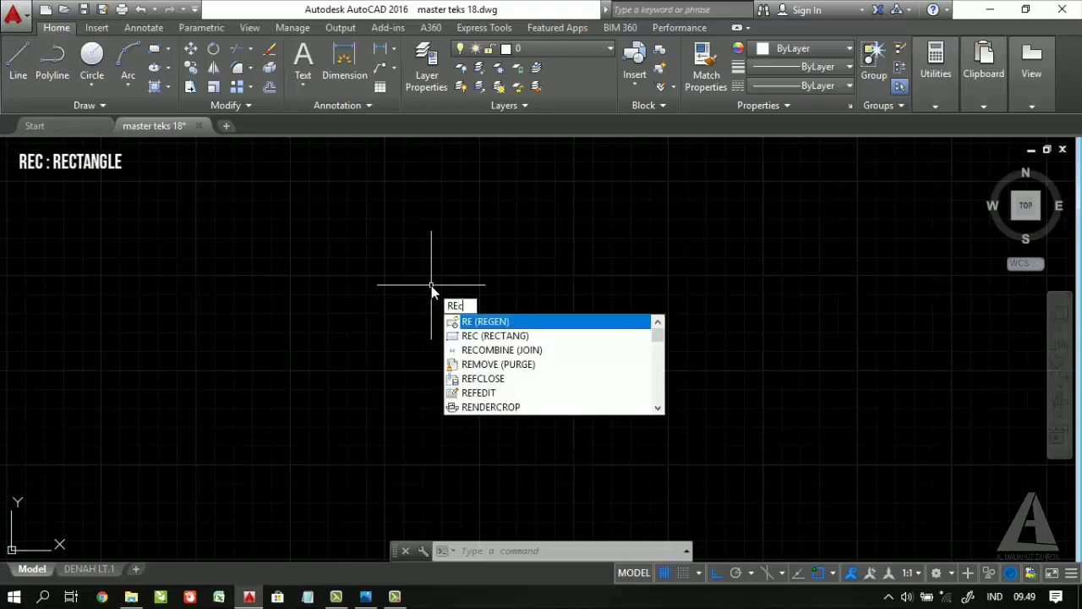
key(Return)
click(257, 217)
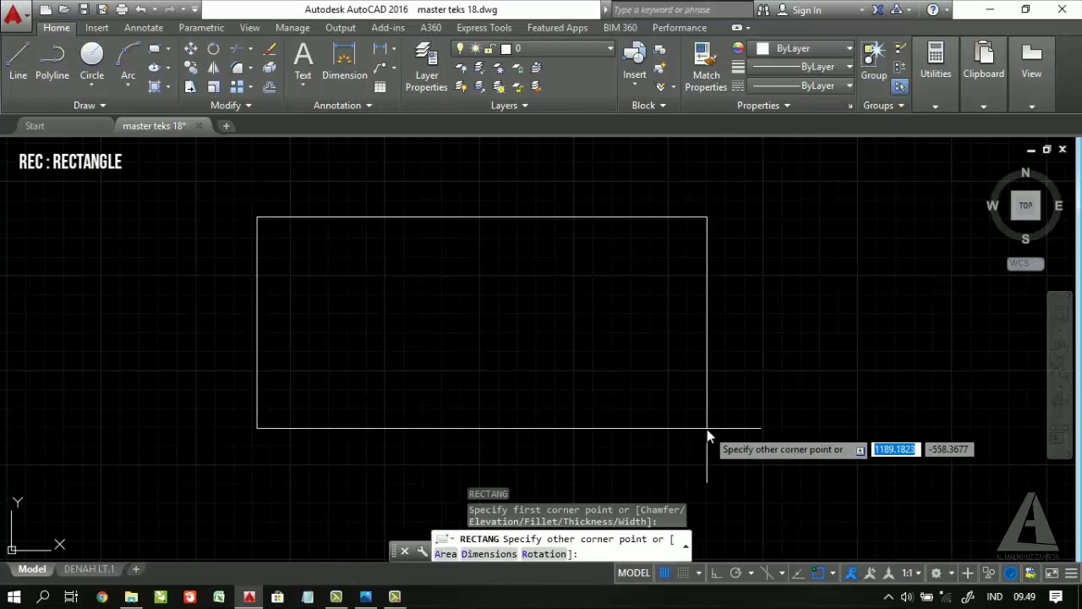
text(400)
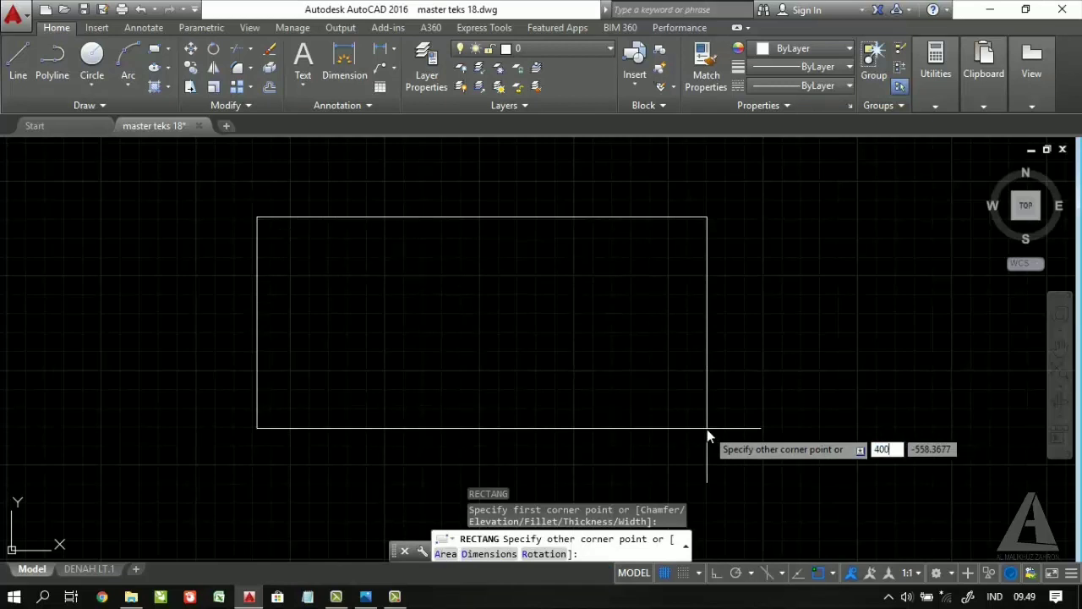
key(Tab)
text(400)
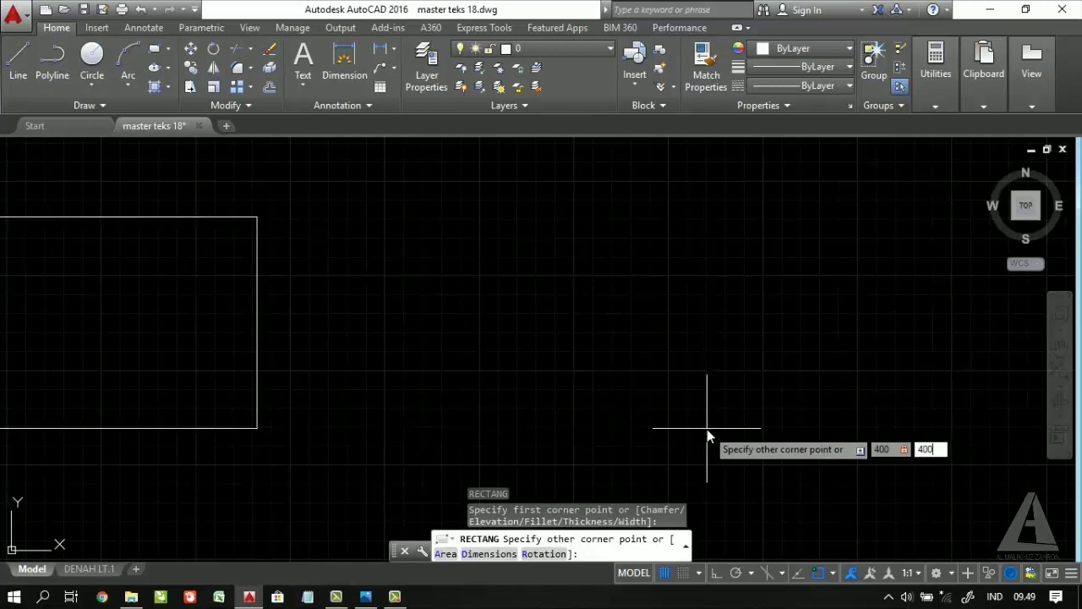
key(Return)
Begin a Write Block (WBLOCK) definition with the square's upper-left corner as its base point
scroll(401, 362, down, 4)
scroll(394, 321, up, 2)
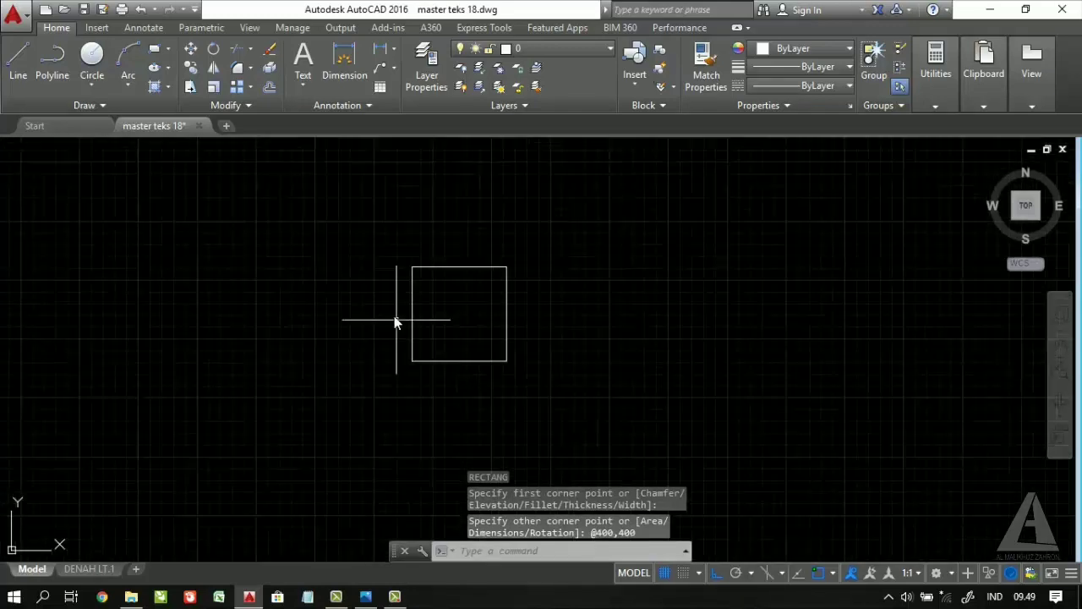
scroll(394, 321, up, 2)
scroll(376, 327, up, 2)
middle_drag(538, 346, 369, 344)
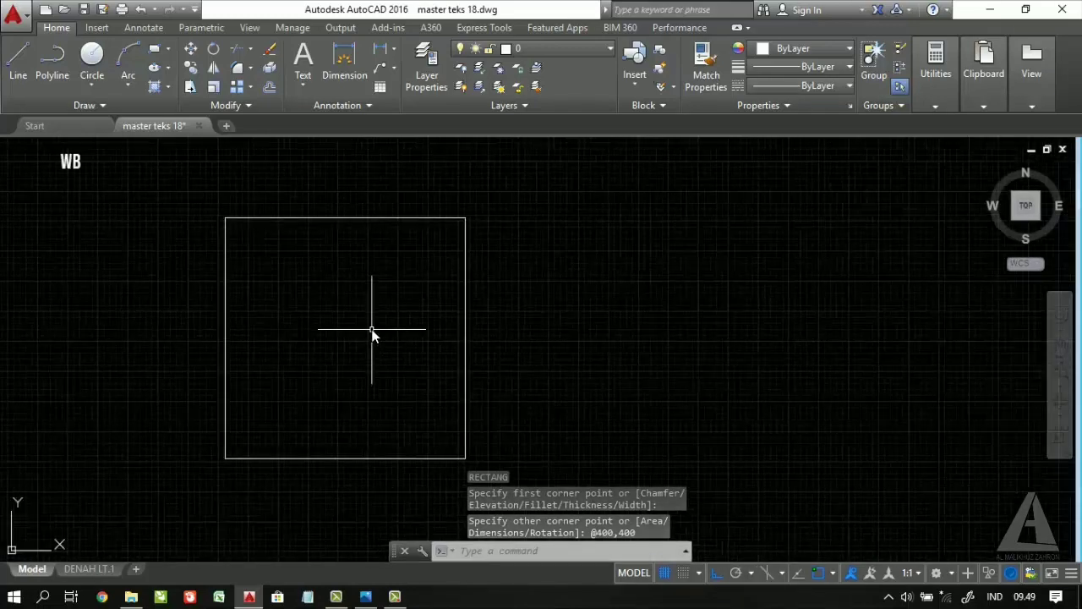
text(w)
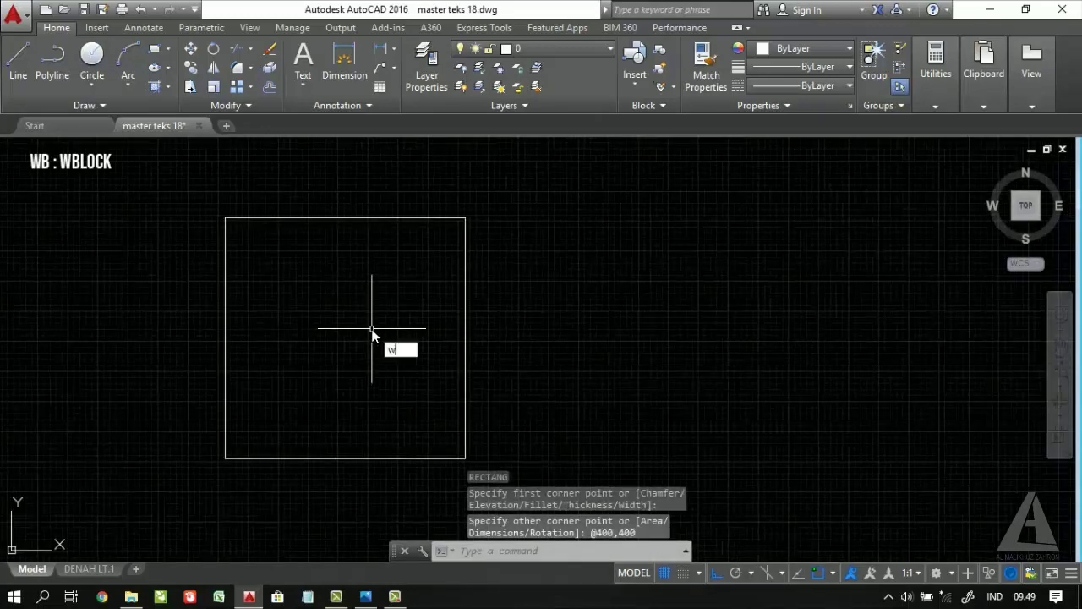
text(b)
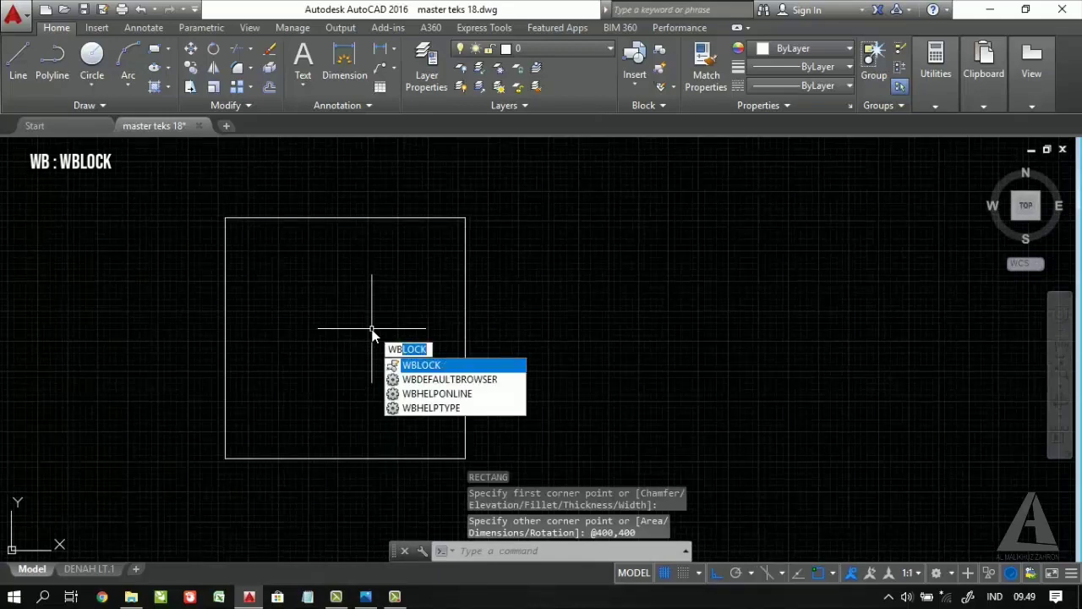
key(Return)
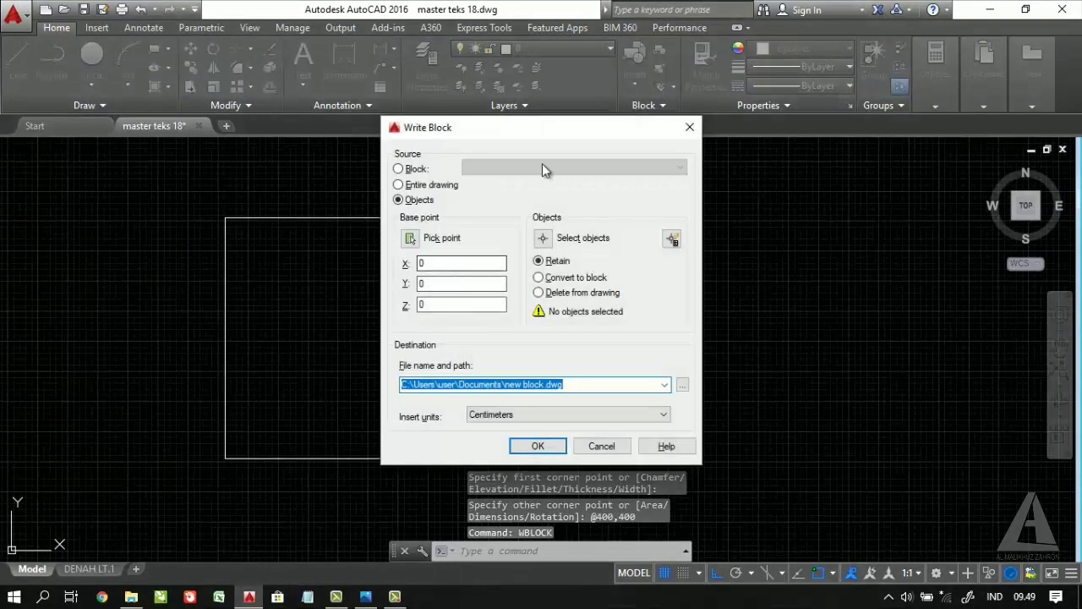
click(410, 238)
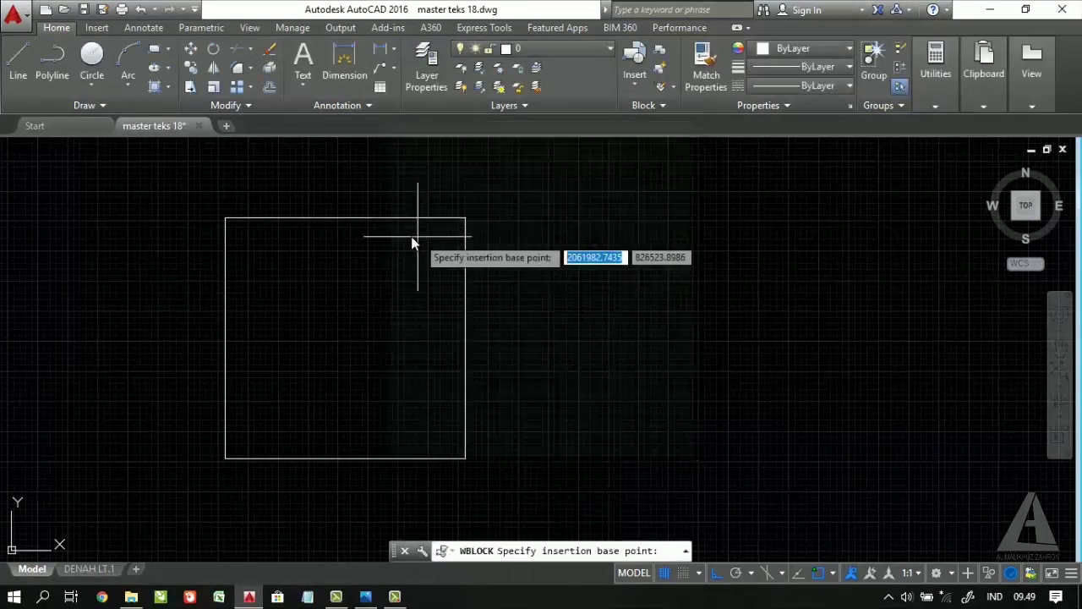
click(225, 217)
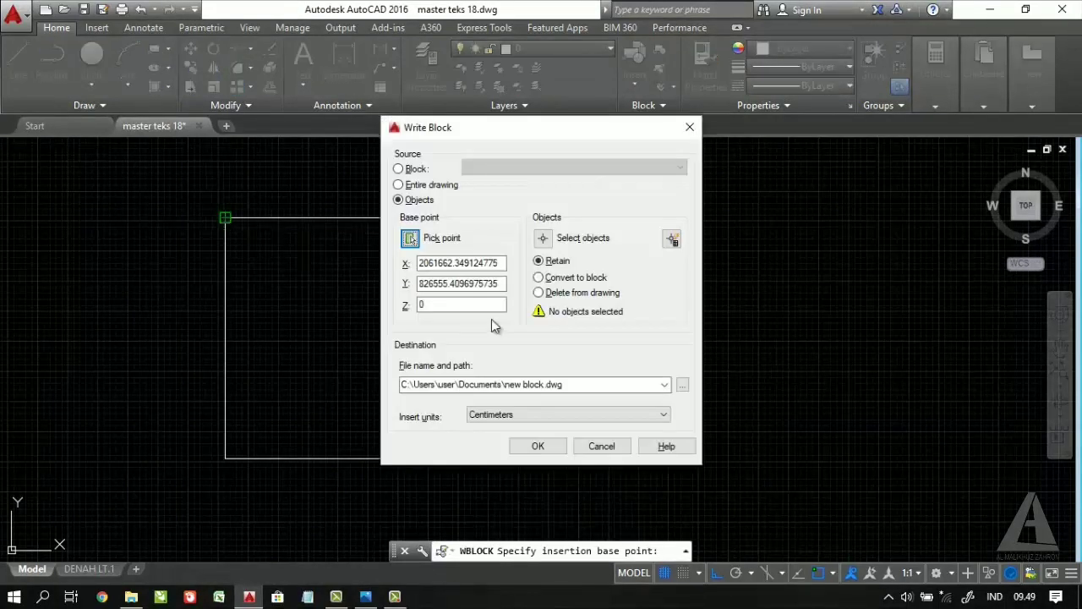
Select the square as the object to include in the written block
click(545, 239)
click(521, 443)
click(236, 204)
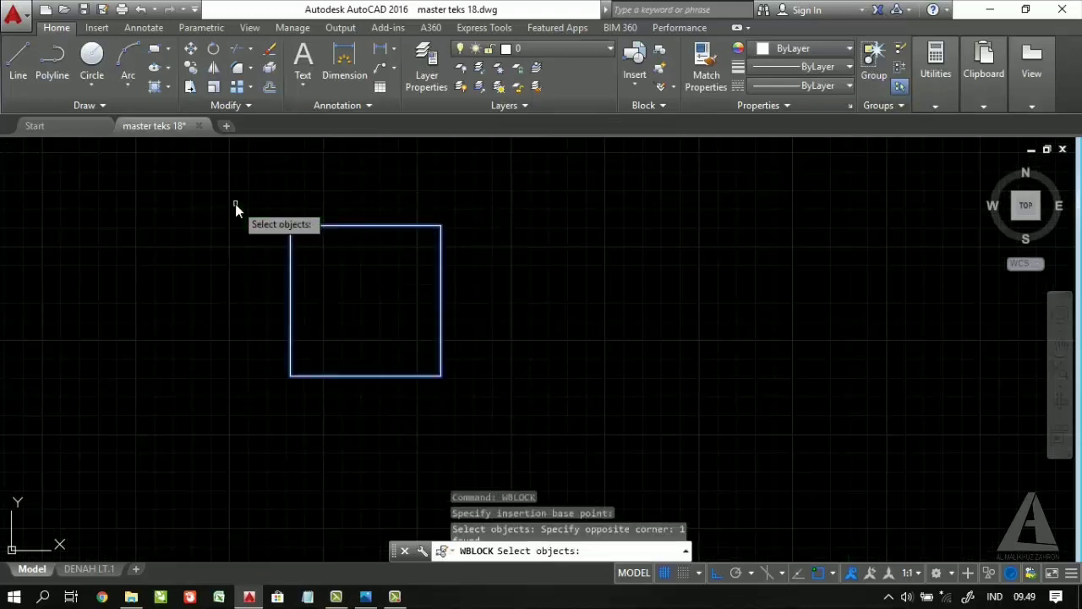
key(Return)
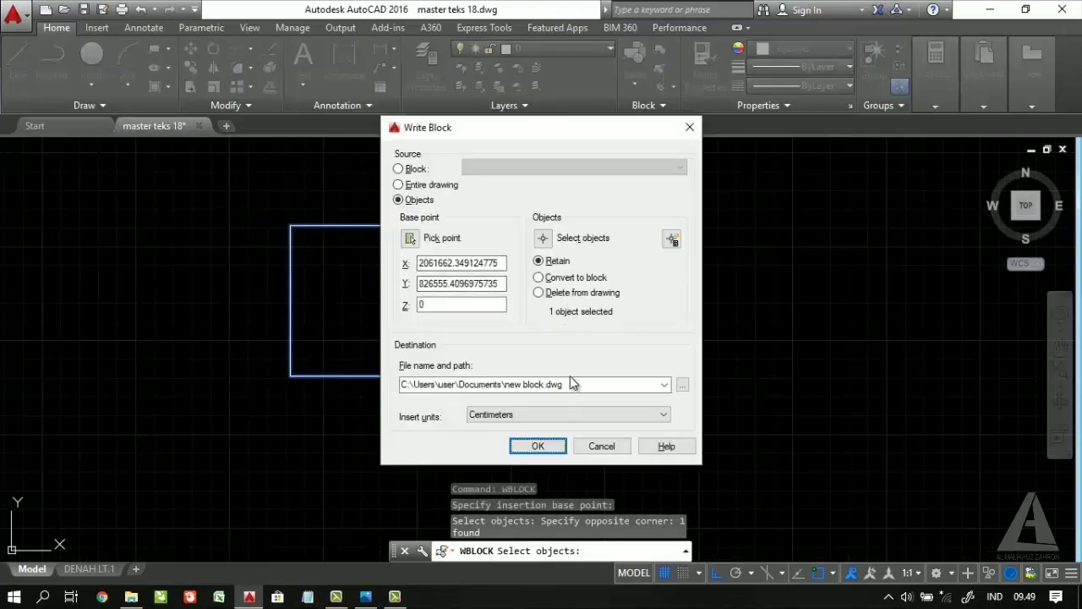
Write the block to the Documents folder under the file name "contoh block.dwg"
click(685, 387)
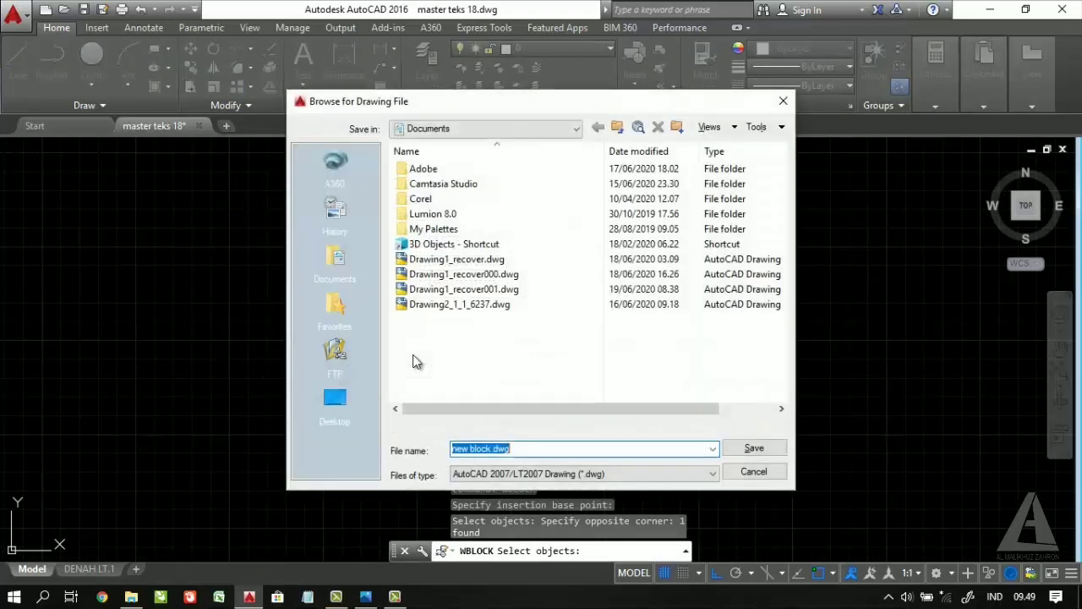
click(477, 449)
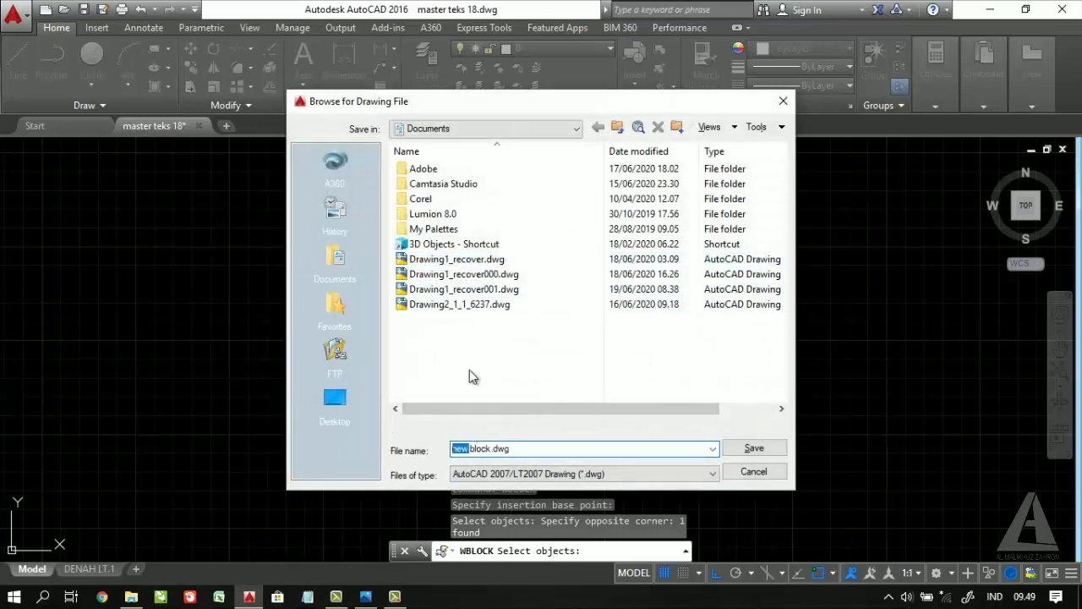
text(contoh)
click(754, 448)
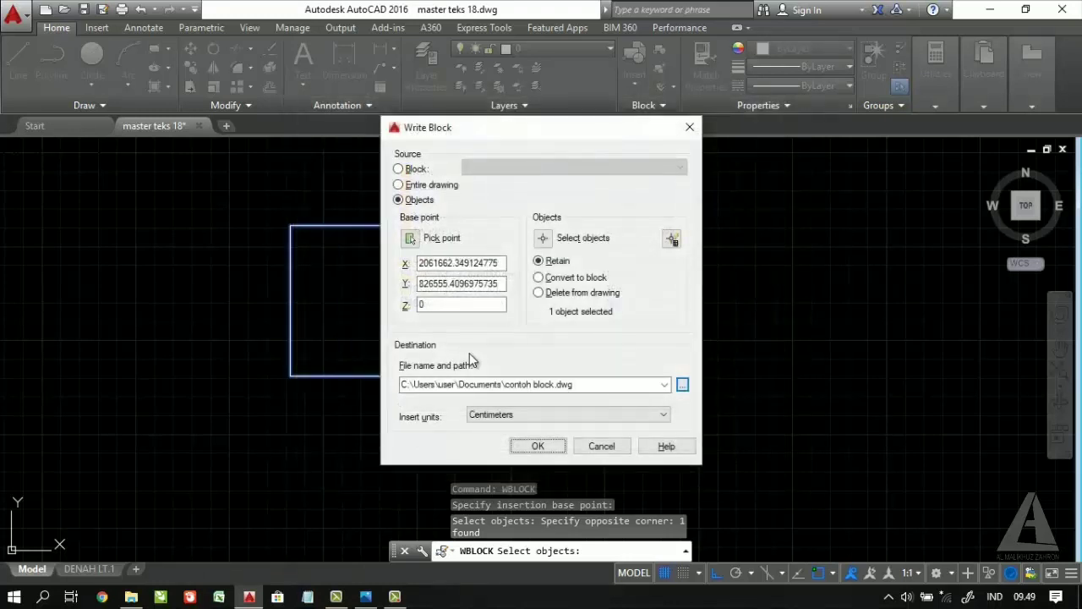
click(538, 447)
scroll(461, 296, down, 4)
scroll(453, 296, up, 4)
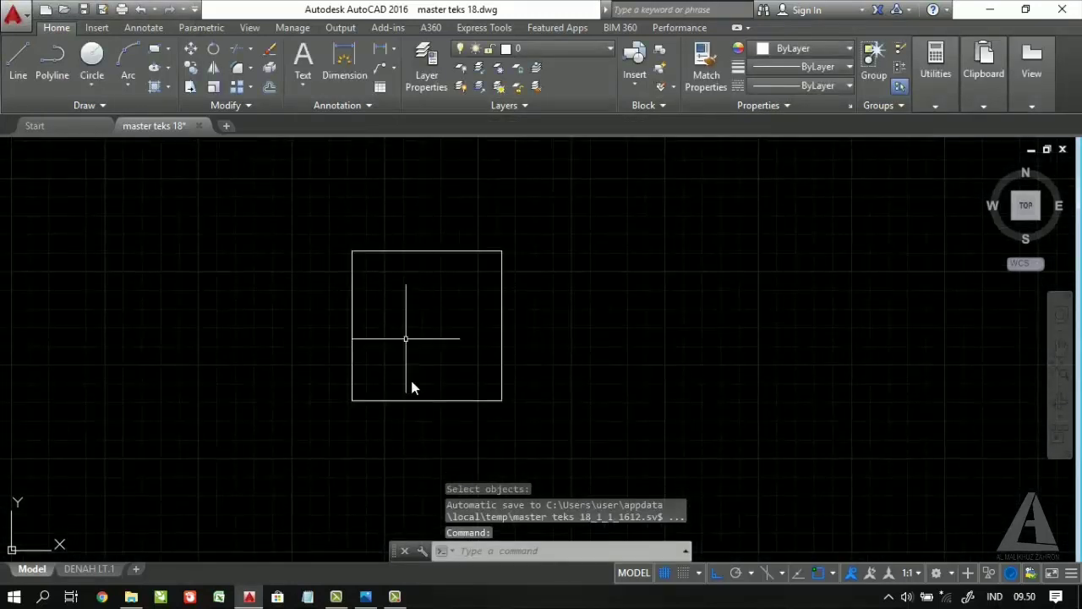
middle_drag(432, 301, 375, 331)
scroll(412, 372, up, 2)
scroll(446, 275, down, 2)
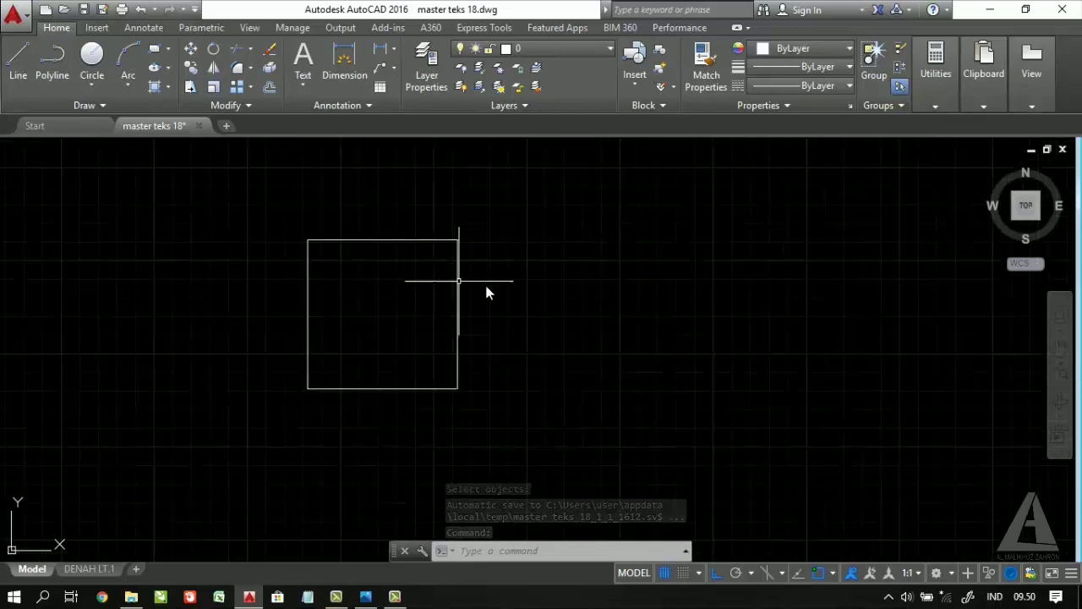
middle_drag(514, 293, 438, 310)
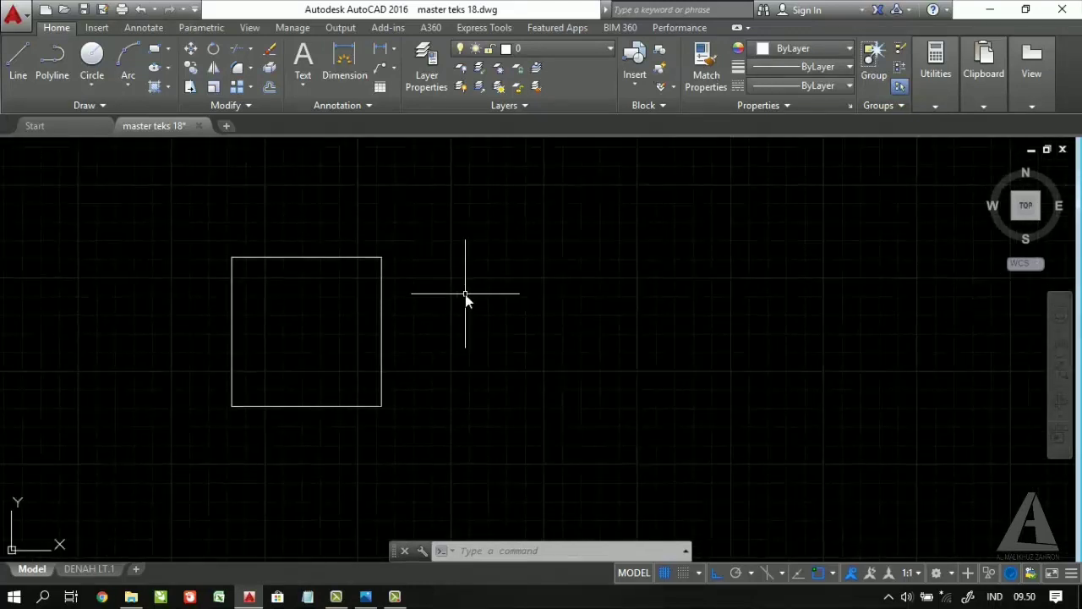
middle_drag(560, 331, 493, 333)
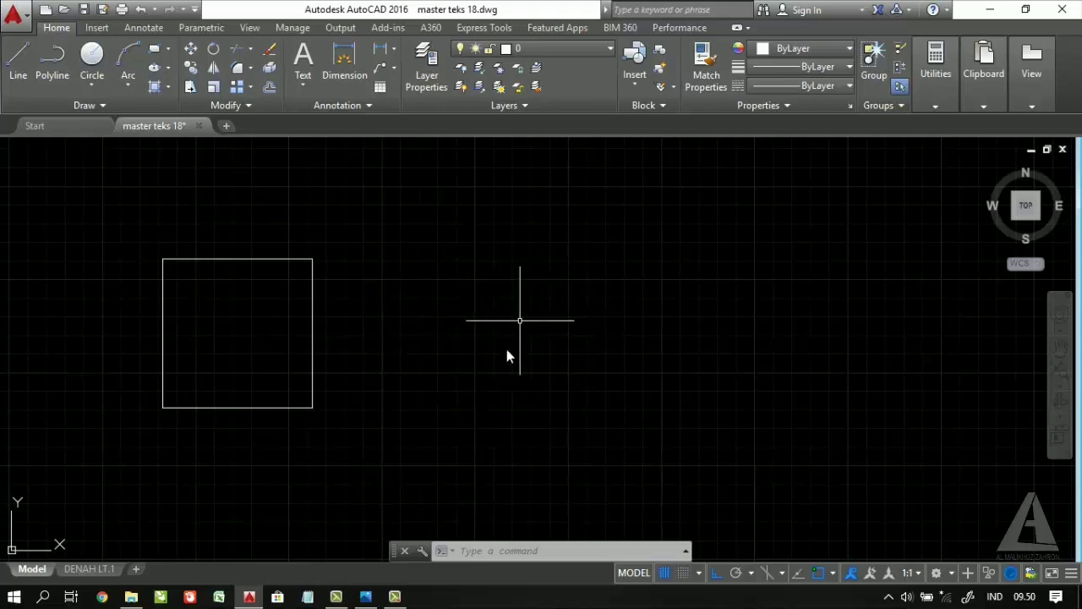
middle_drag(583, 367, 621, 367)
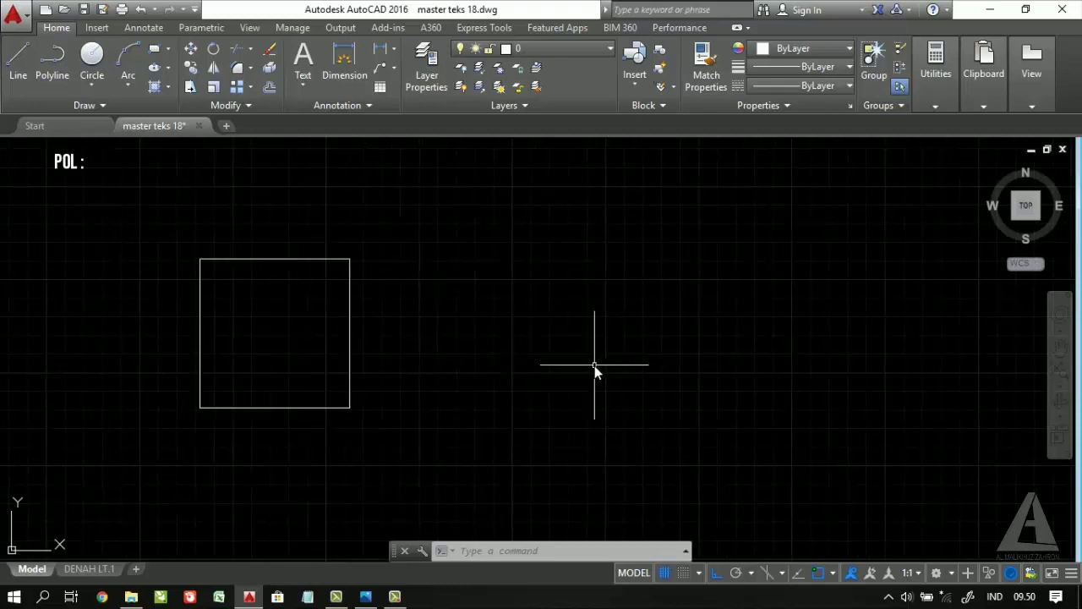
Draw a three-sided polygon, inscribed in a circle and pointing upward, beside the square
text(p)
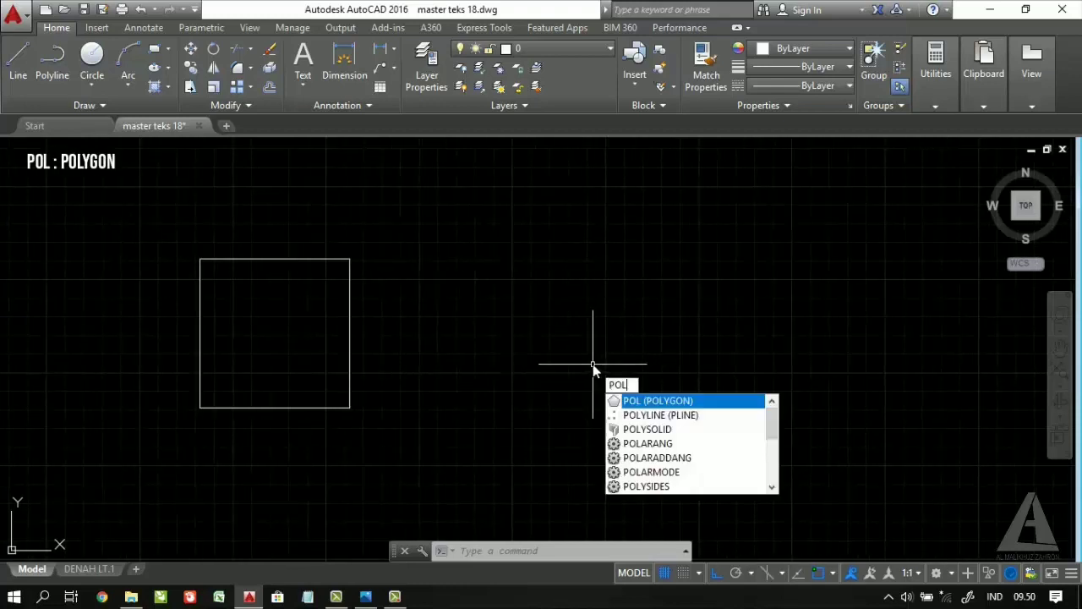
key(Return)
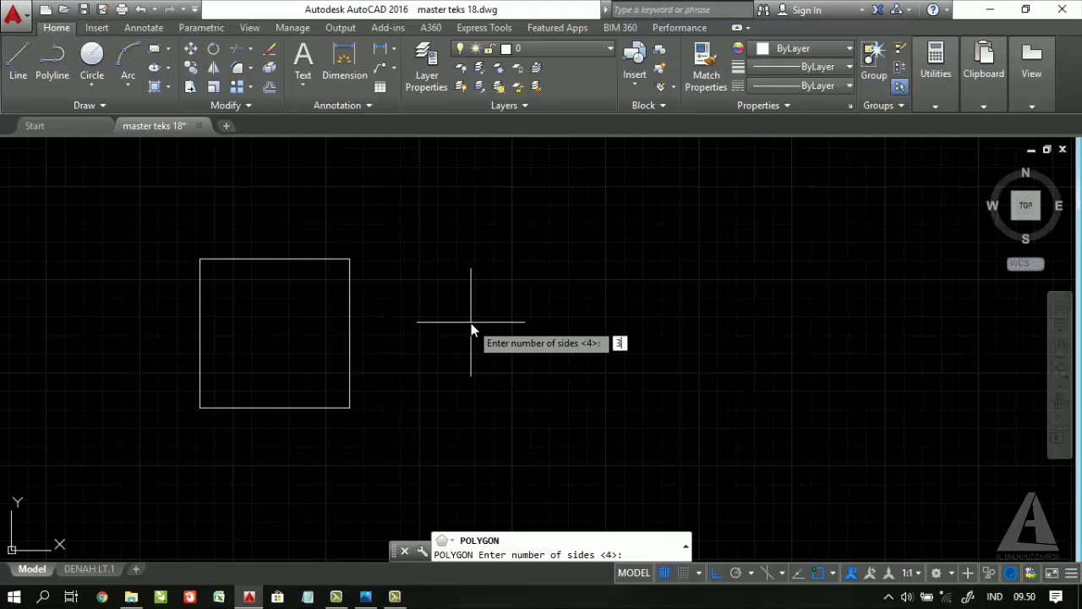
text(3)
key(Return)
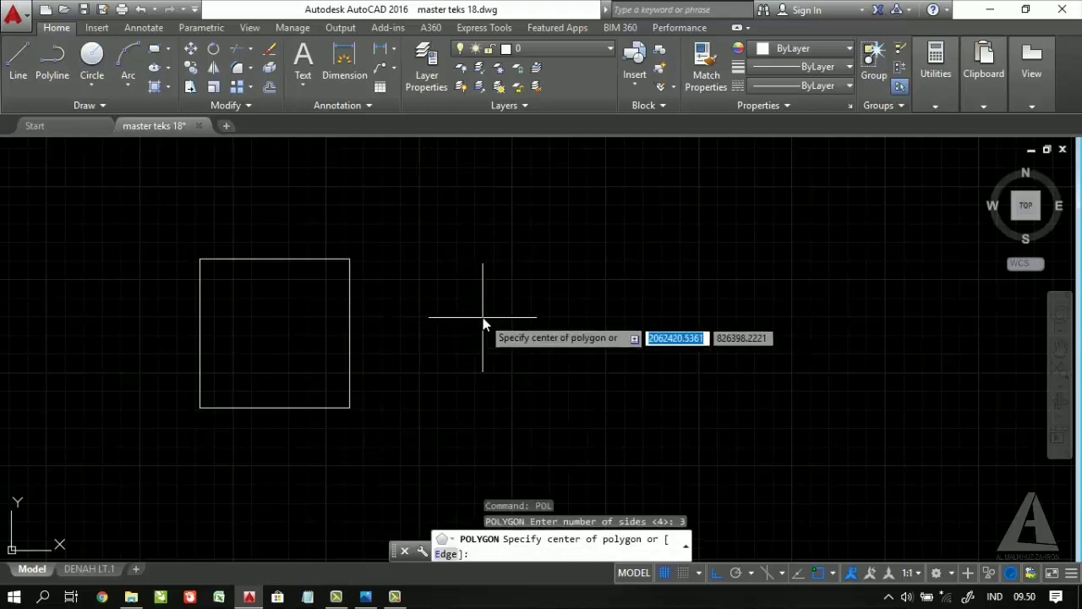
click(488, 336)
click(580, 378)
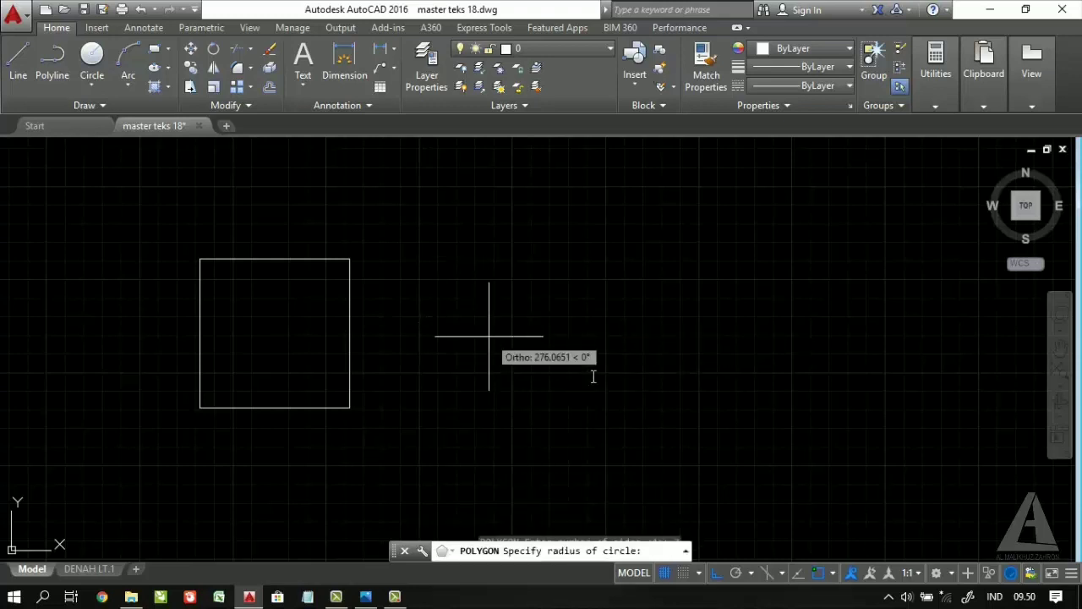
scroll(478, 192, up, 2)
scroll(490, 230, down, 2)
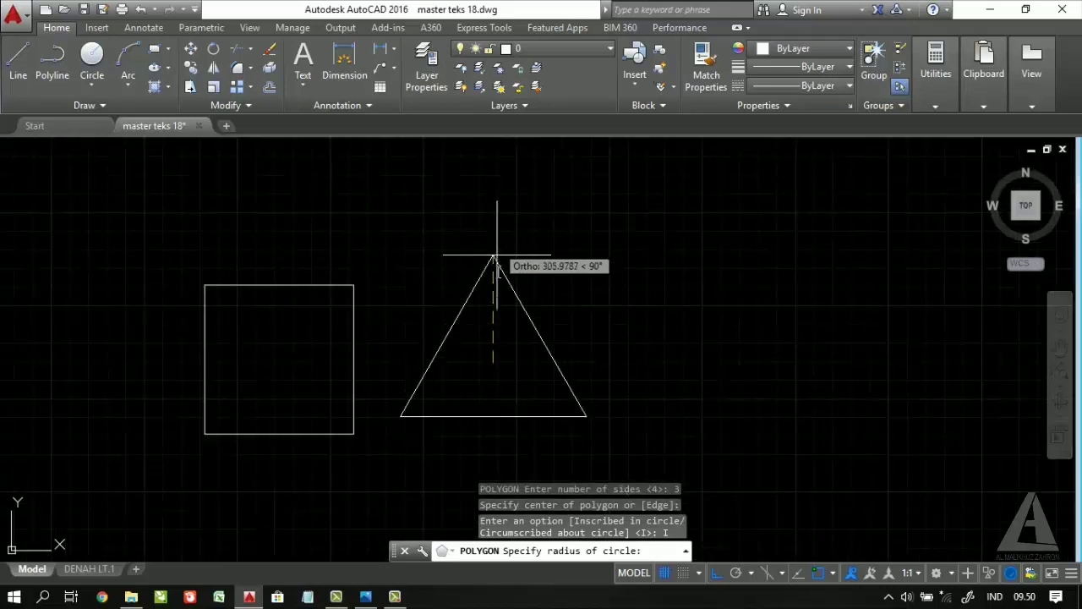
click(496, 264)
Begin a Block definition with the triangle's apex as its base point
middle_drag(538, 256, 599, 206)
scroll(597, 210, down, 2)
scroll(576, 290, up, 4)
middle_drag(576, 290, 491, 372)
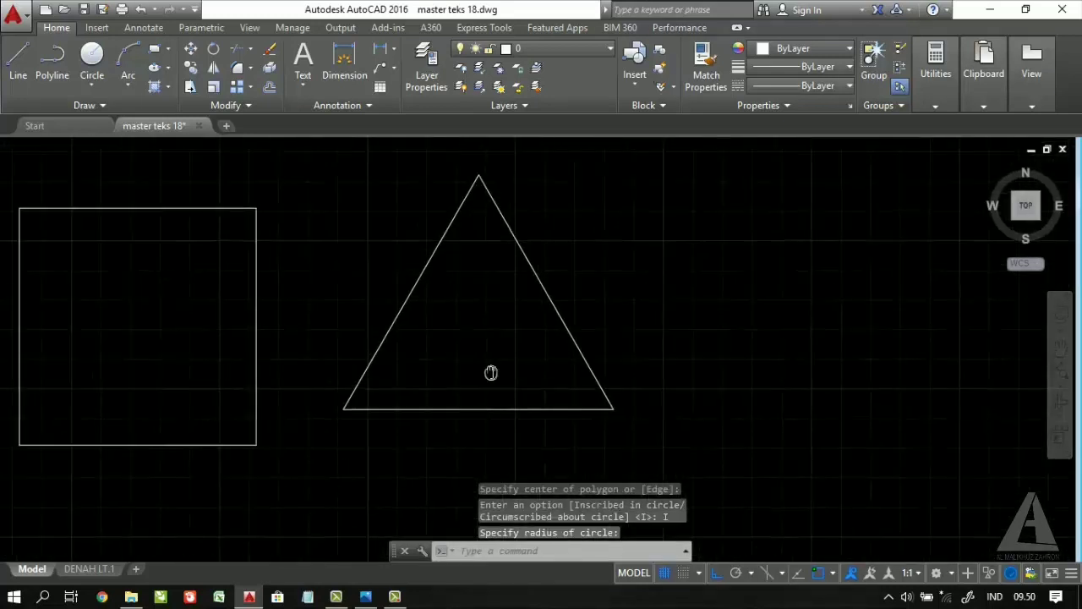
scroll(516, 342, down, 2)
middle_drag(631, 245, 568, 273)
text(b)
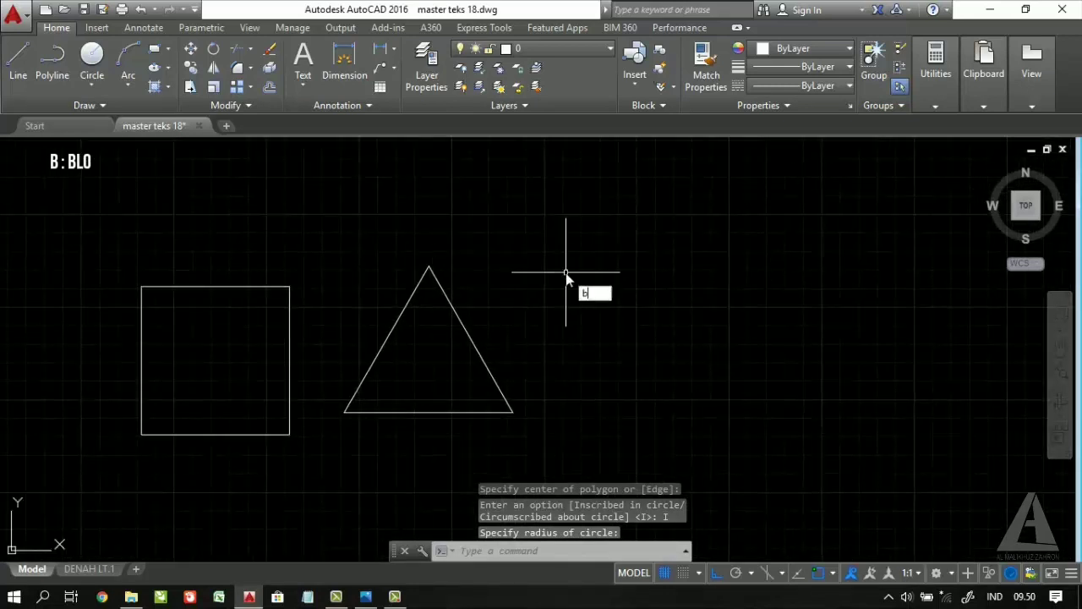
key(Return)
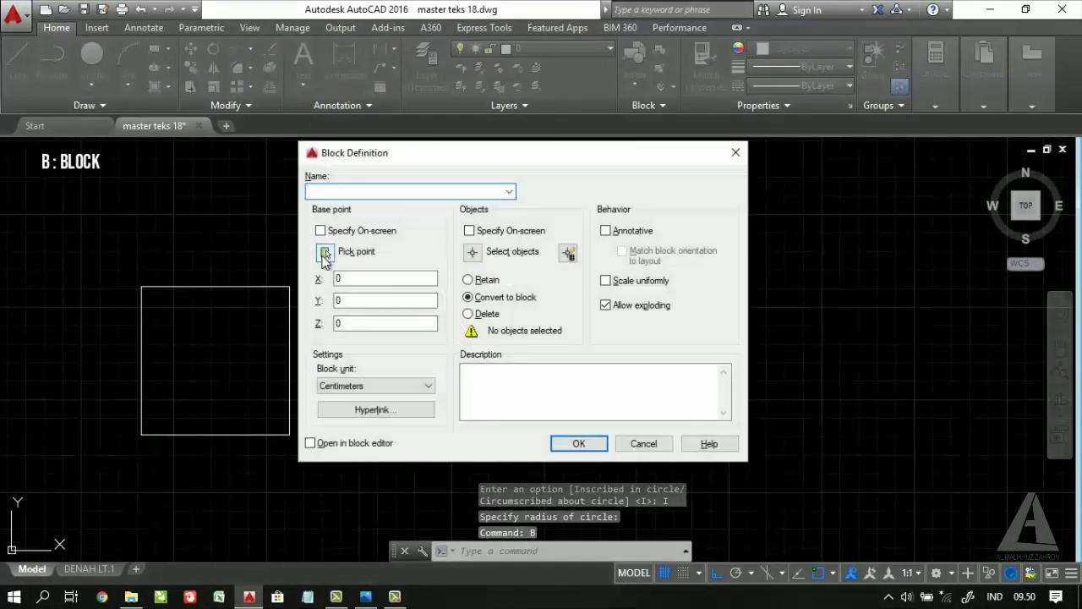
click(326, 254)
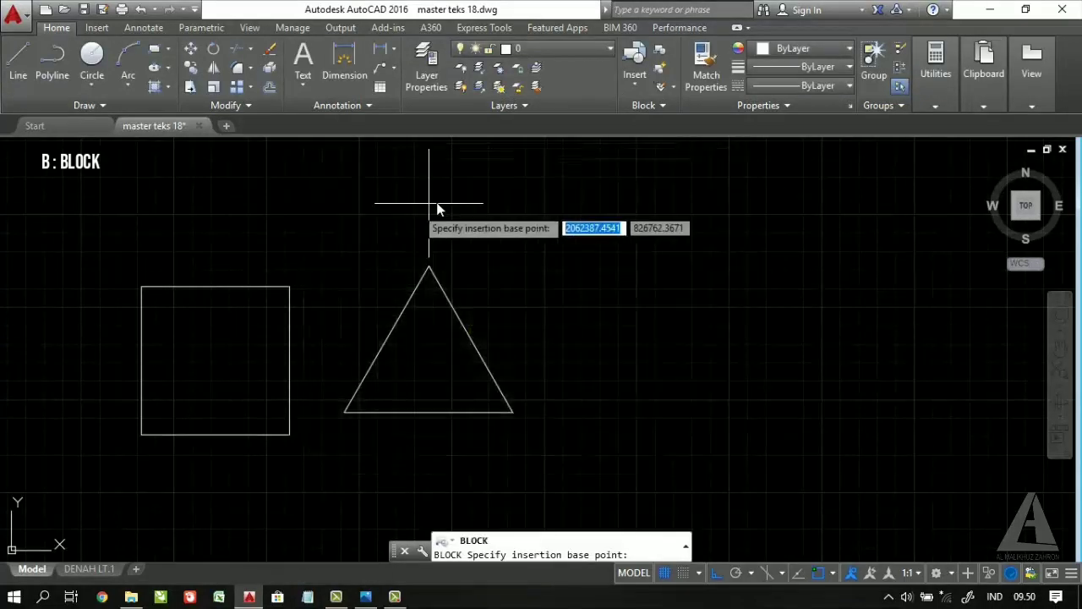
scroll(503, 318, down, 2)
click(454, 285)
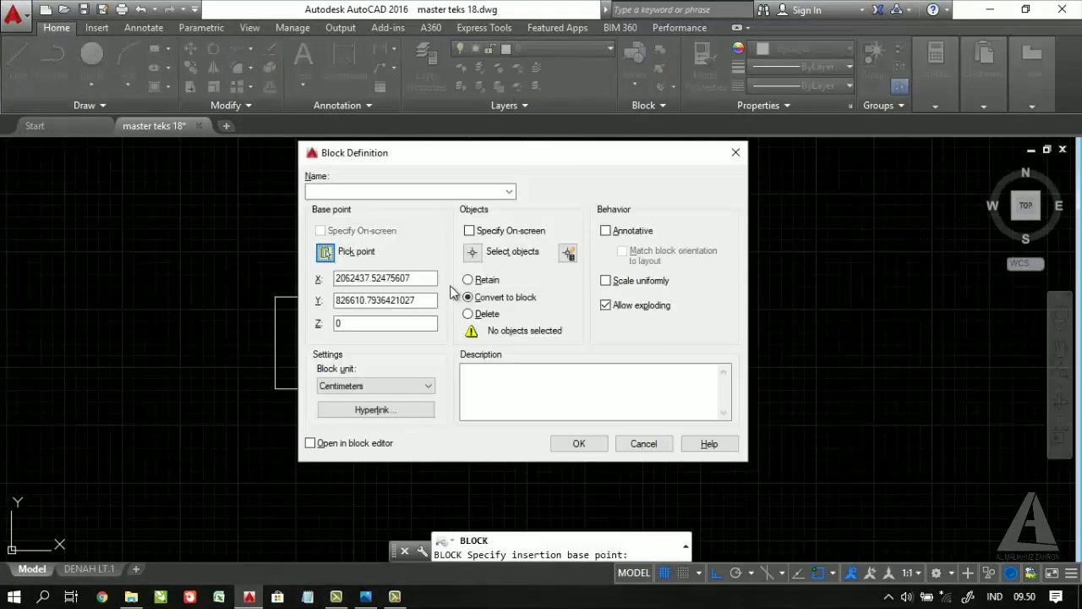
Select the triangle as the object to convert and save the block definition under the name "contoh block"
click(474, 252)
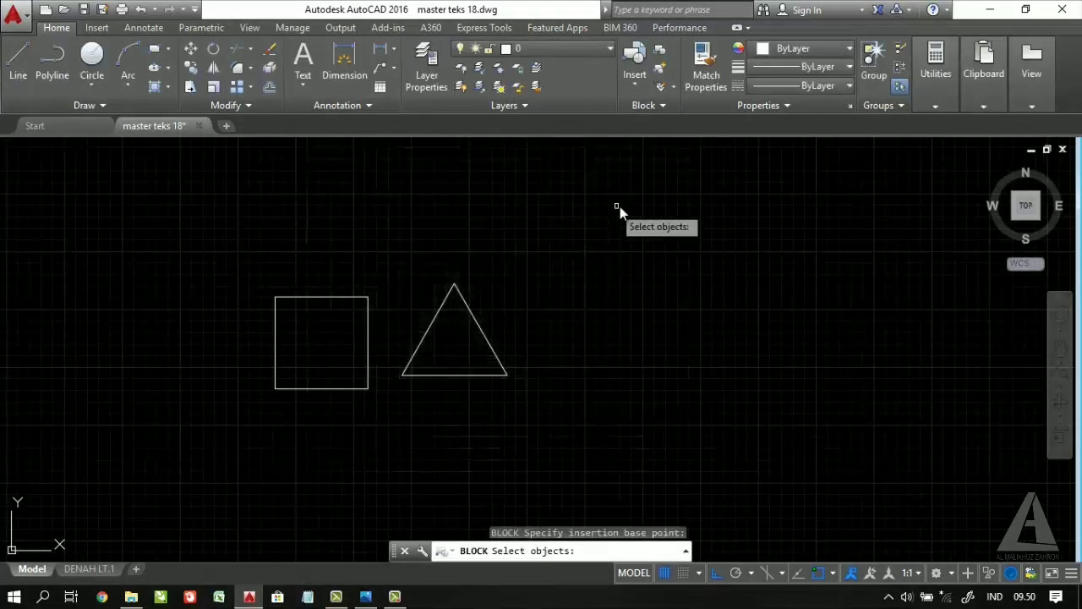
click(553, 422)
click(386, 204)
key(Return)
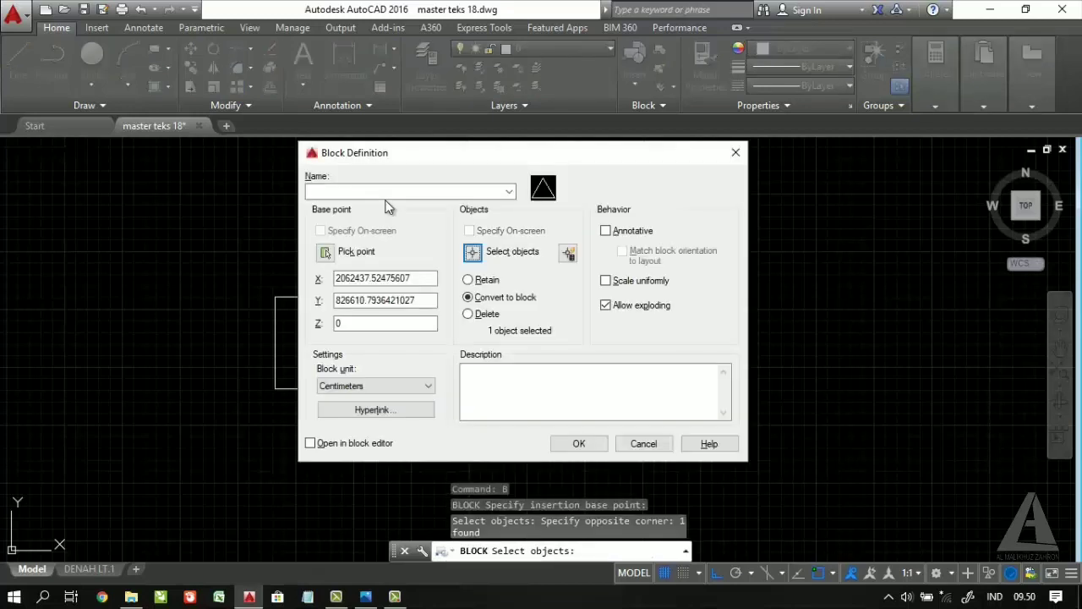
click(348, 189)
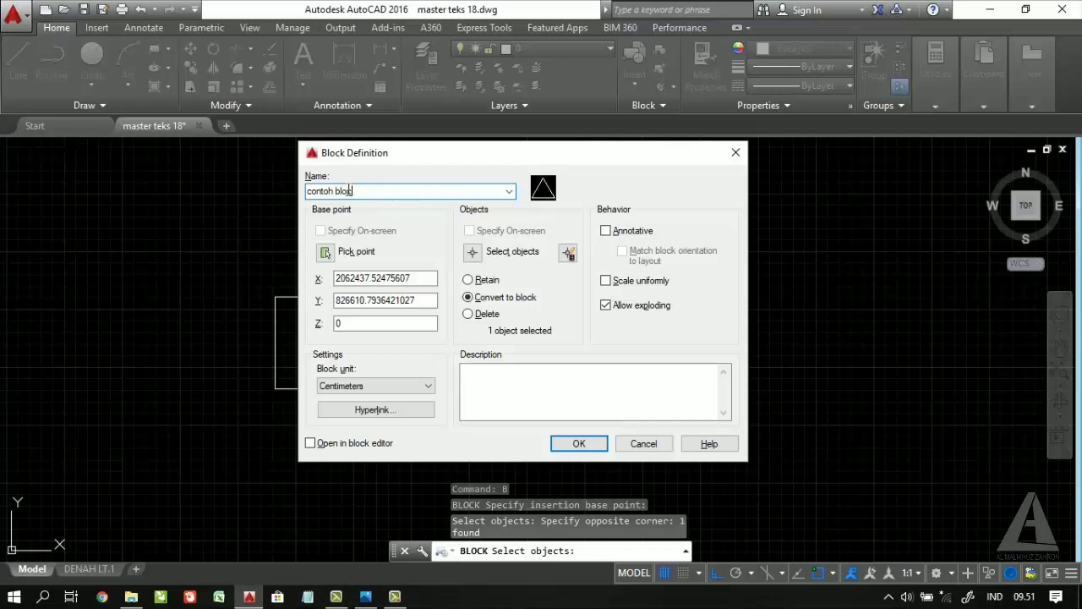
click(579, 443)
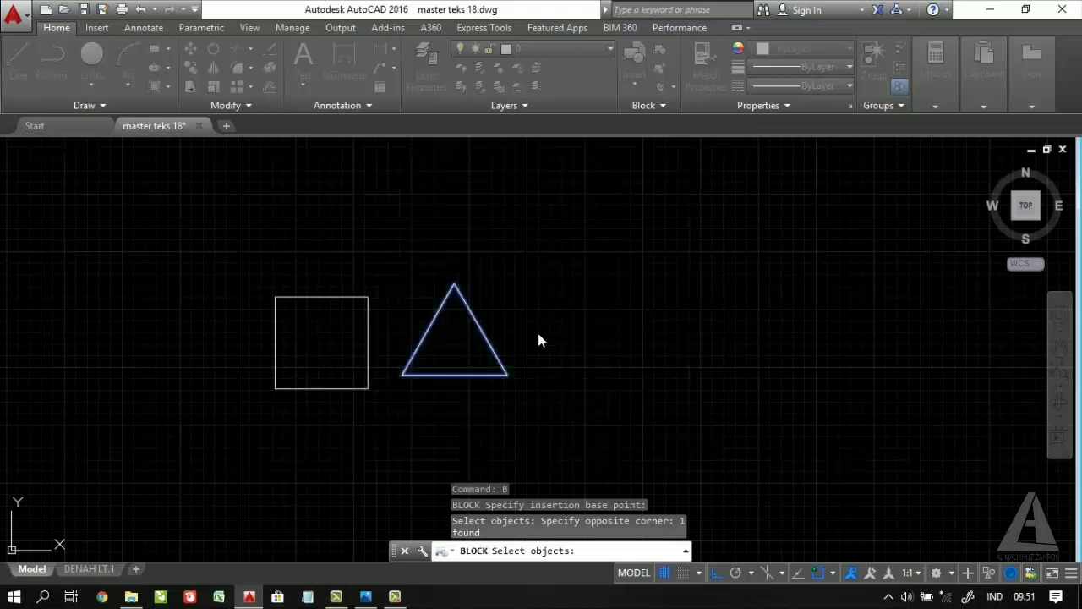
click(533, 348)
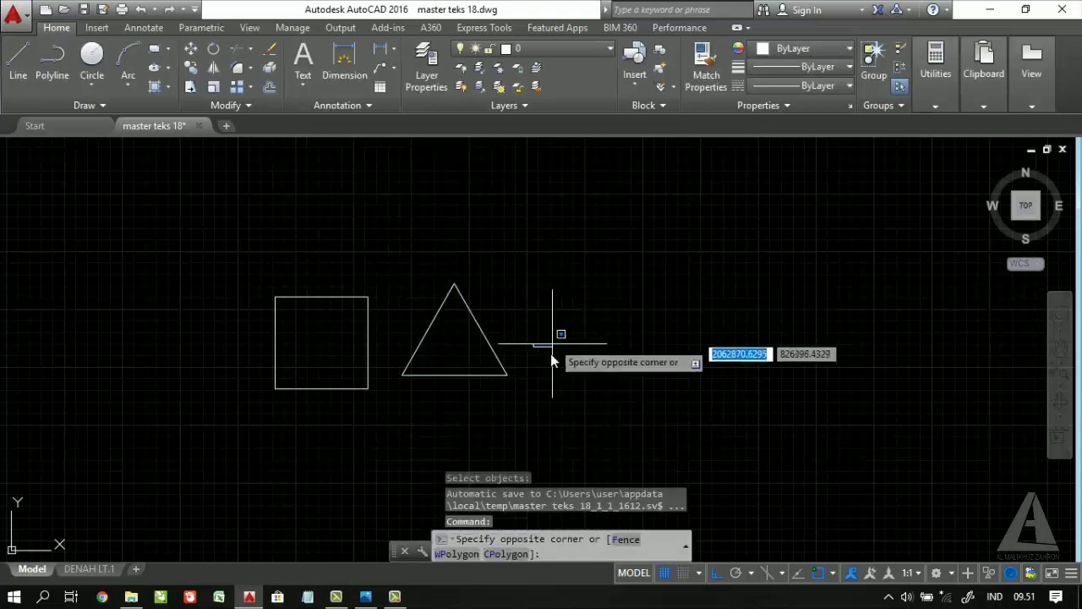
click(548, 356)
click(524, 412)
click(493, 353)
mouse_move(546, 309)
middle_down()
mouse_move(502, 345)
mouse_move(426, 372)
mouse_move(403, 332)
middle_up()
key(Escape)
scroll(460, 266, down, 2)
mouse_move(421, 295)
middle_down()
mouse_move(453, 280)
mouse_move(408, 277)
middle_up()
scroll(461, 255, up, 2)
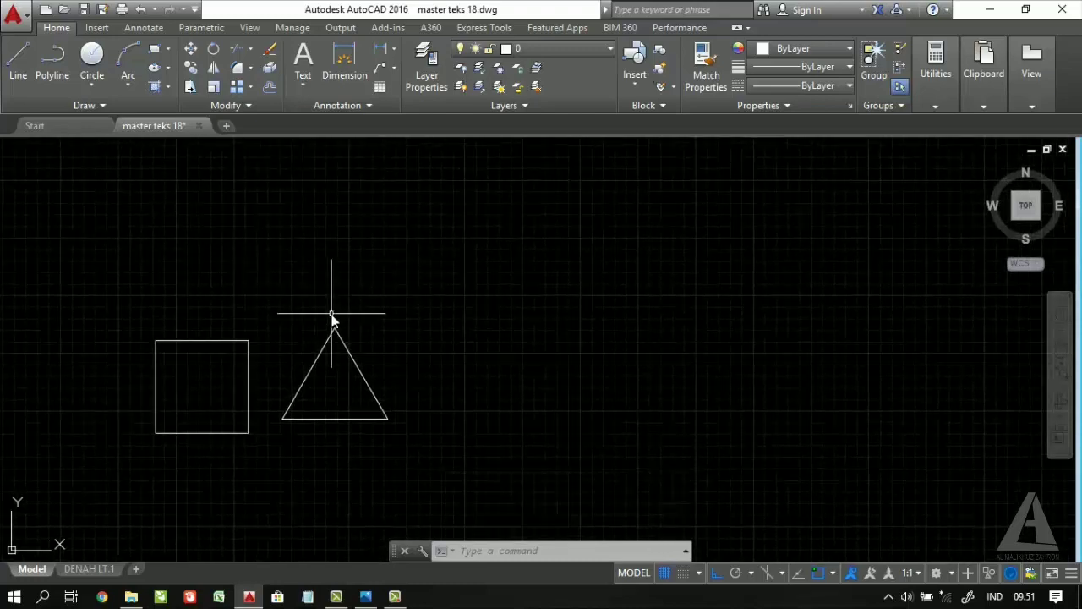
middle_drag(331, 309, 363, 290)
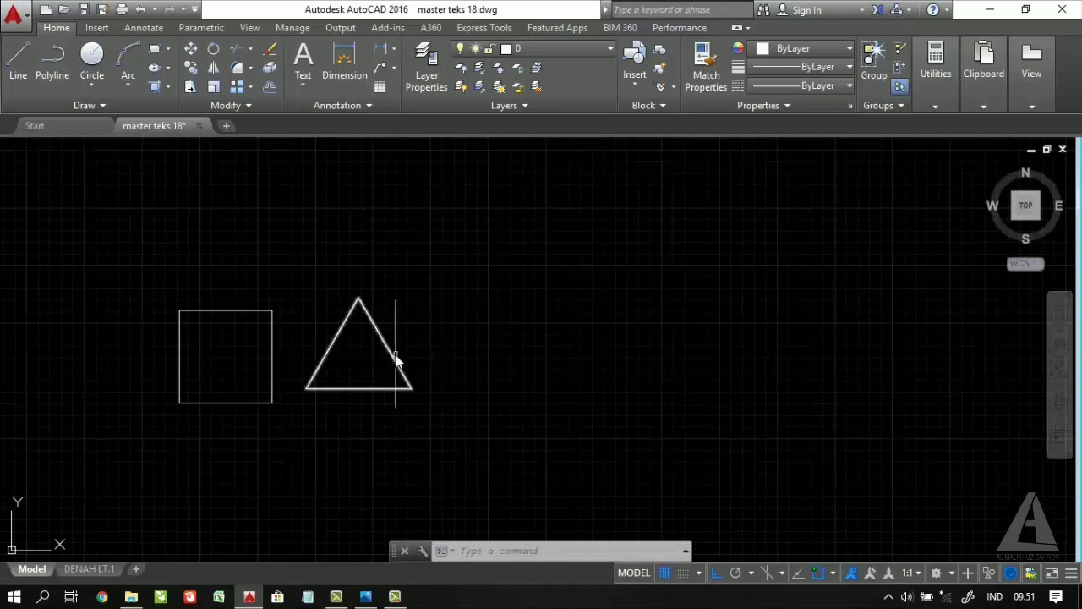
middle_drag(398, 358, 404, 358)
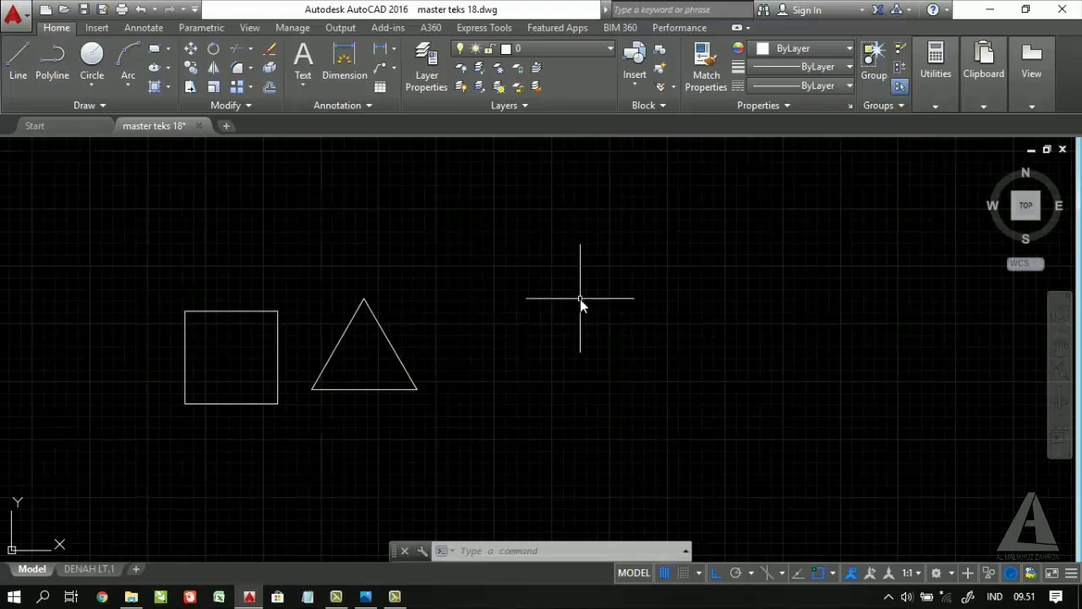
middle_drag(349, 380, 405, 367)
click(363, 423)
click(194, 242)
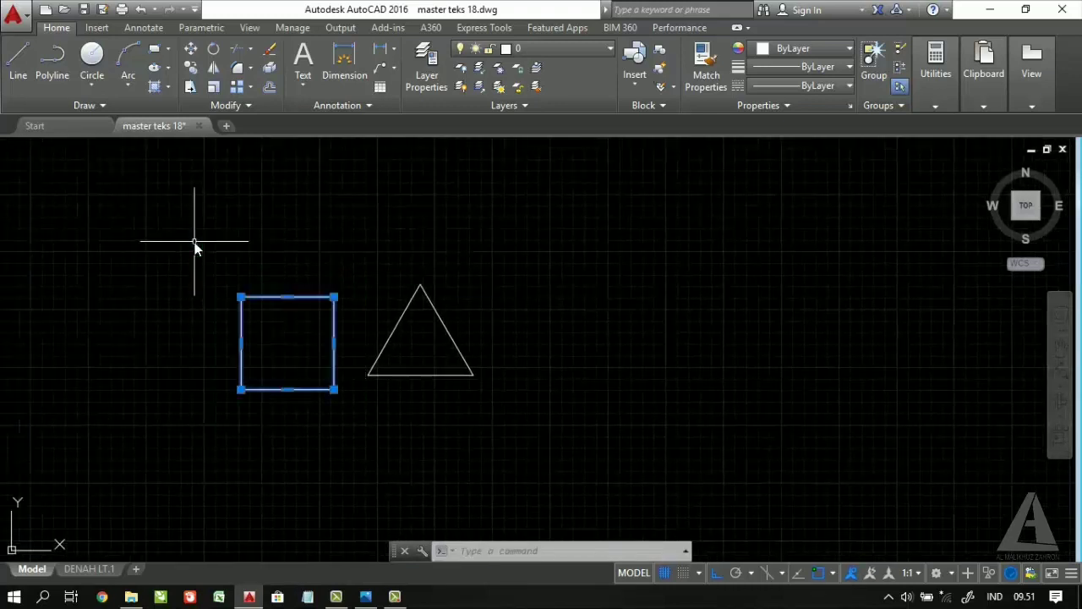
key(Escape)
mouse_move(503, 258)
middle_down()
mouse_move(471, 285)
mouse_move(467, 274)
middle_up()
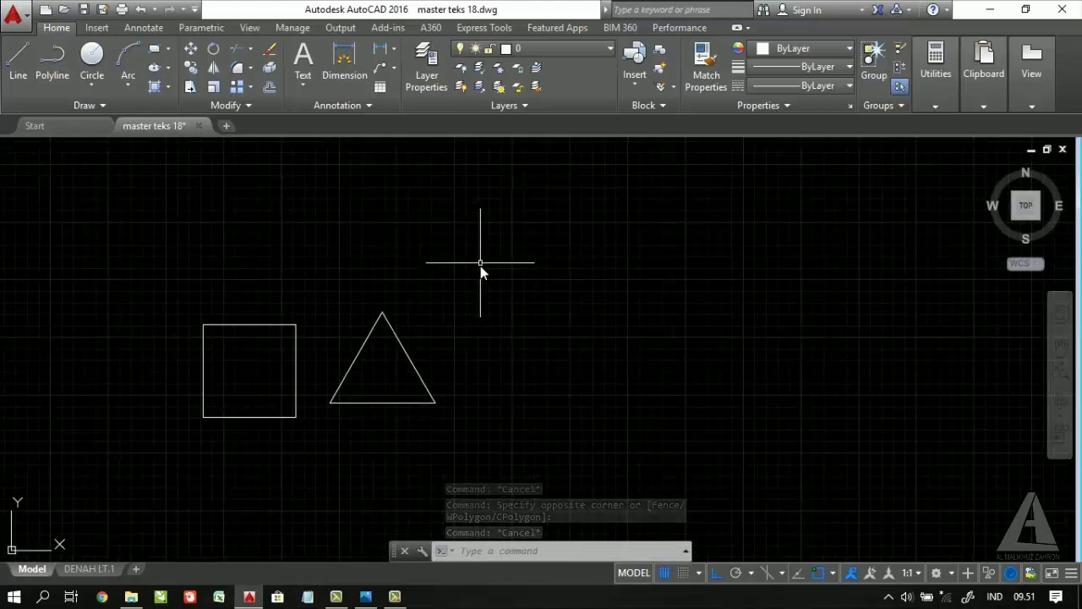
middle_drag(385, 302, 424, 291)
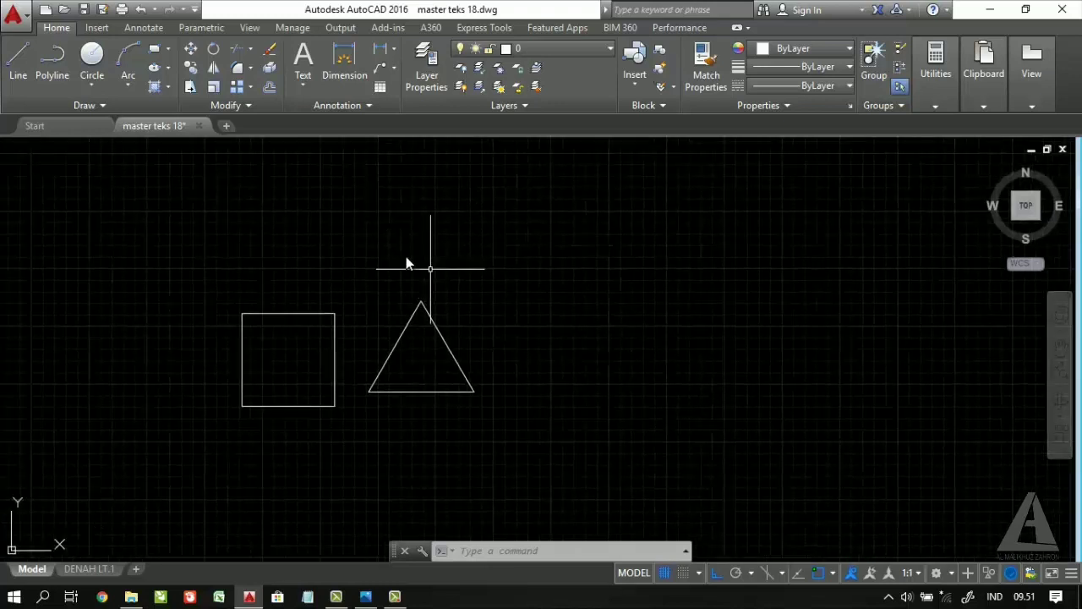
Create a new blank drawing
click(226, 126)
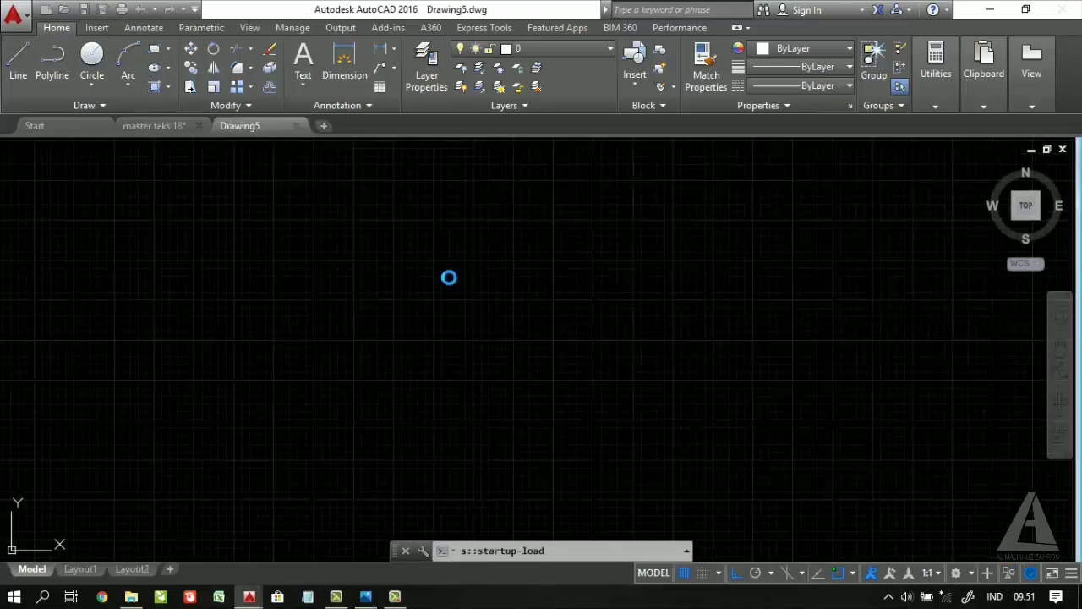
scroll(549, 282, down, 4)
middle_drag(548, 282, 280, 417)
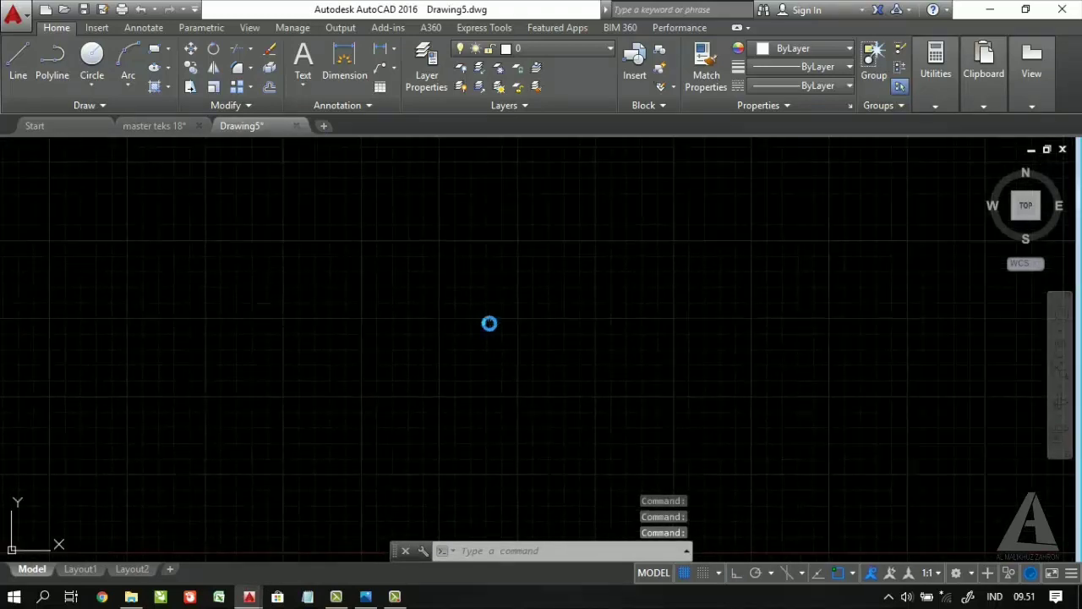
middle_drag(488, 323, 471, 326)
Start inserting a block in the new drawing and check which defined block names it offers
text(i)
key(Return)
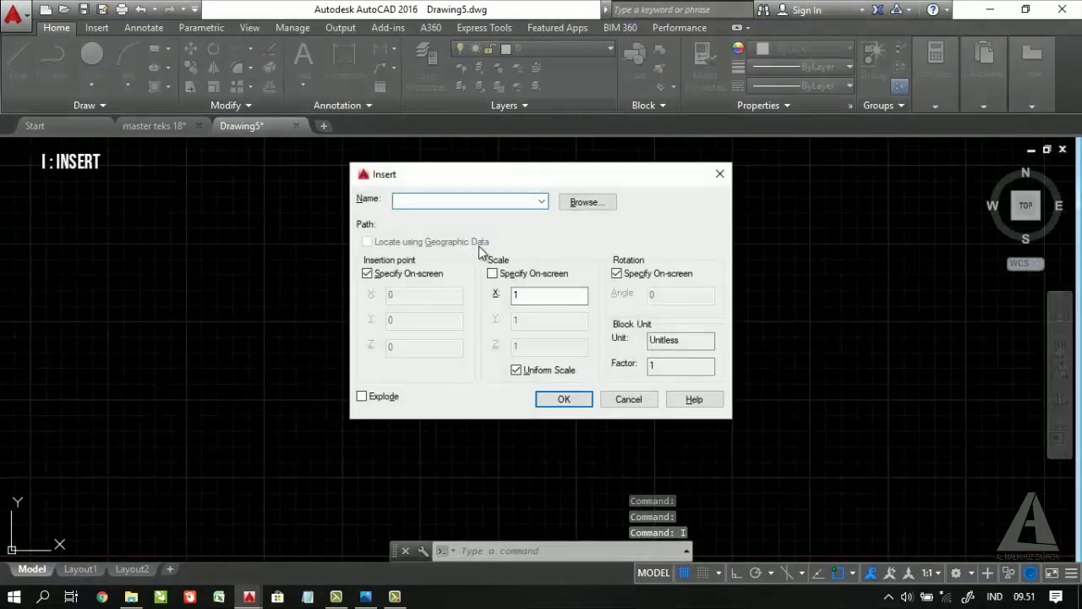
click(541, 203)
click(541, 205)
click(541, 203)
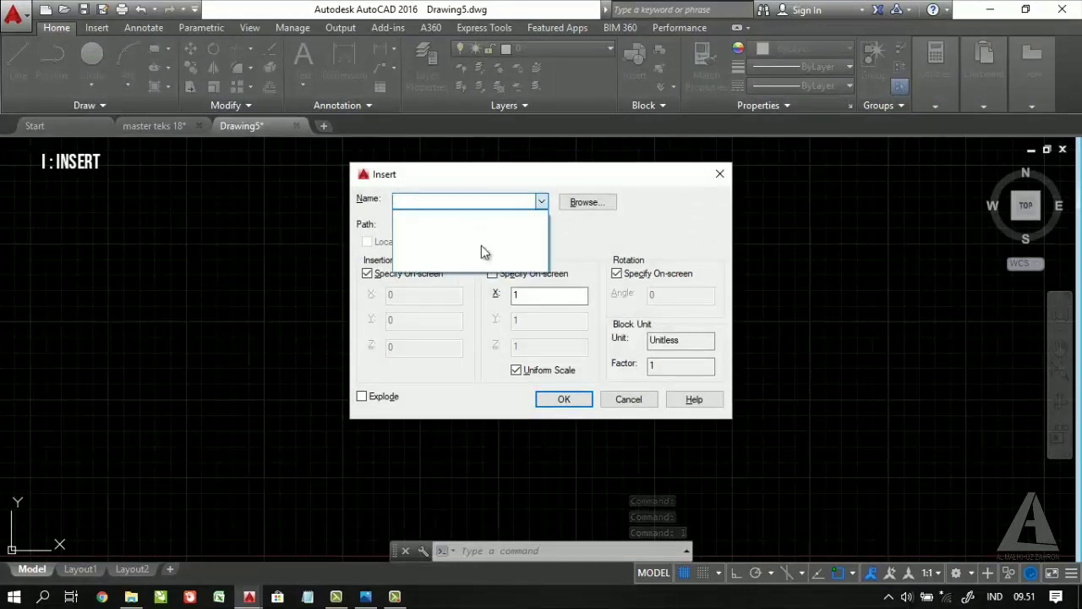
click(542, 203)
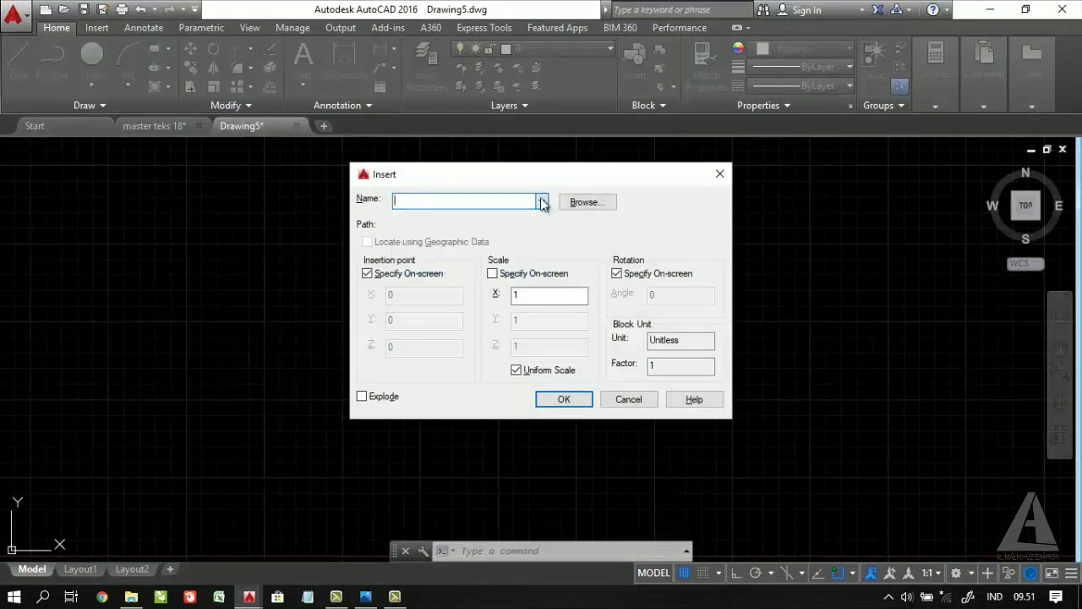
Choose "contoh block.dwg" from the Documents folder as the block to insert and accept the insert settings
click(597, 206)
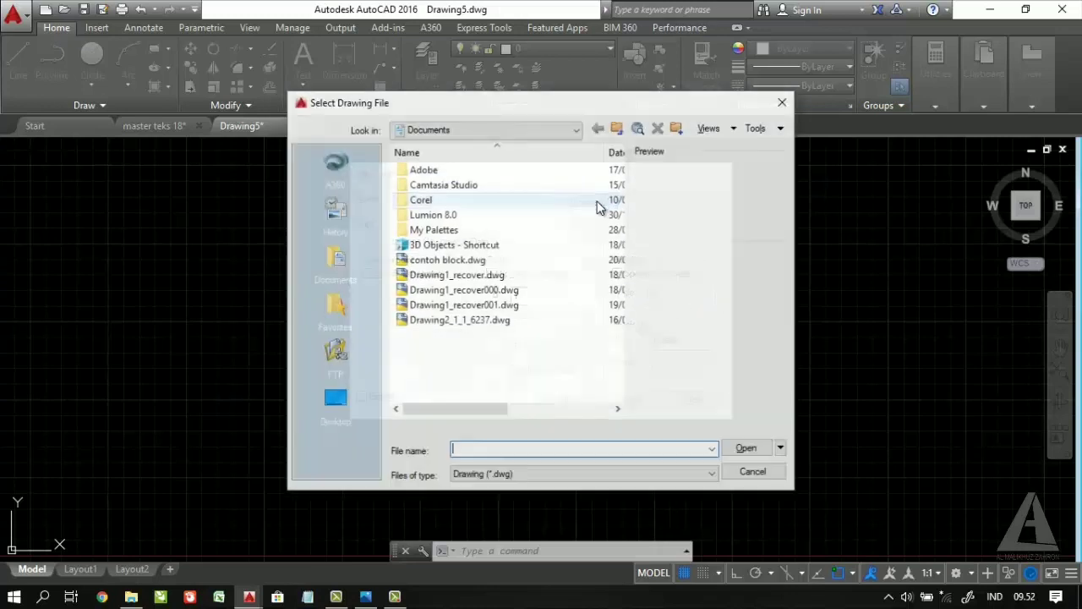
click(459, 263)
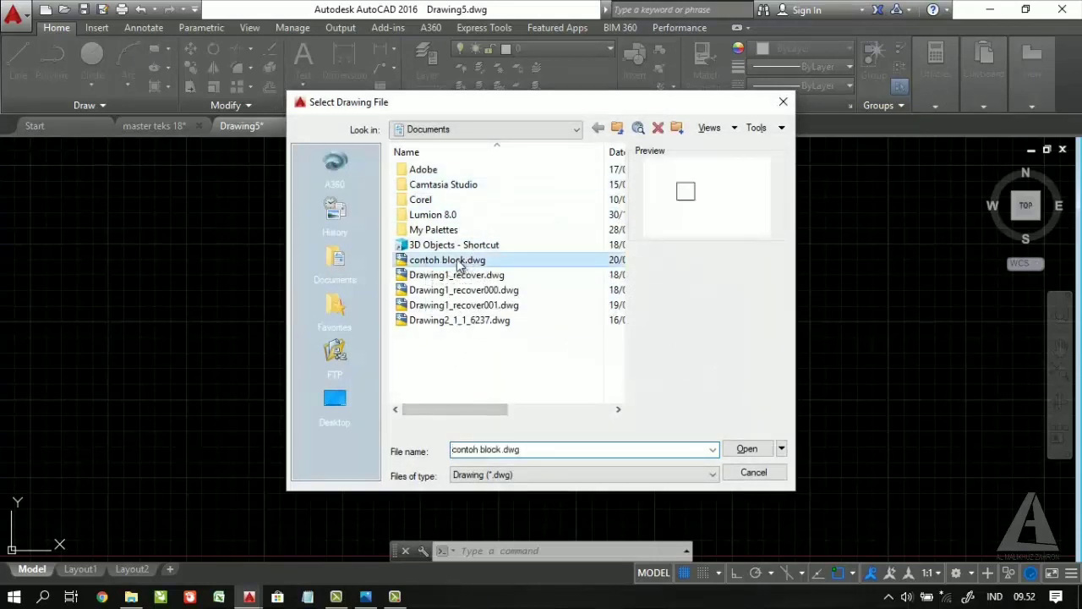
click(747, 449)
click(565, 399)
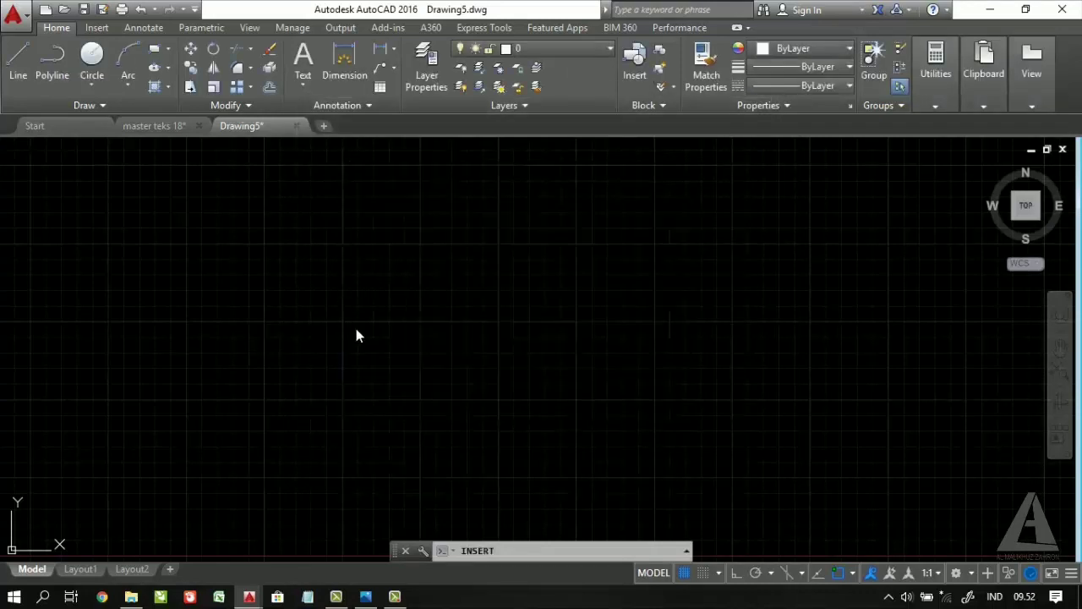
Place the square block in the new drawing, turning Ortho on to give it a 0° rotation
scroll(552, 283, down, 3)
click(391, 258)
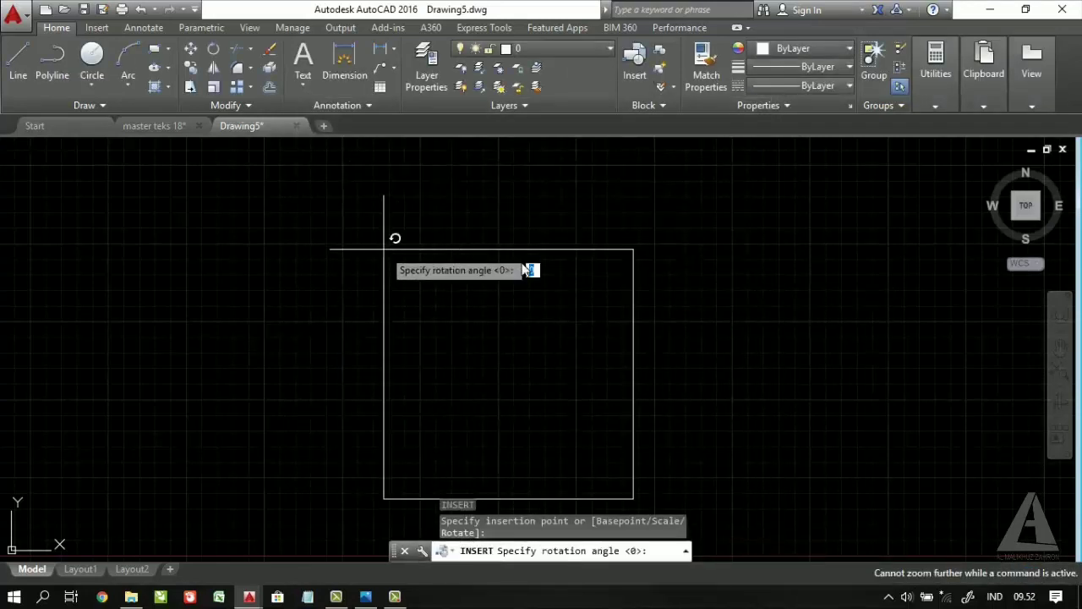
key(F8)
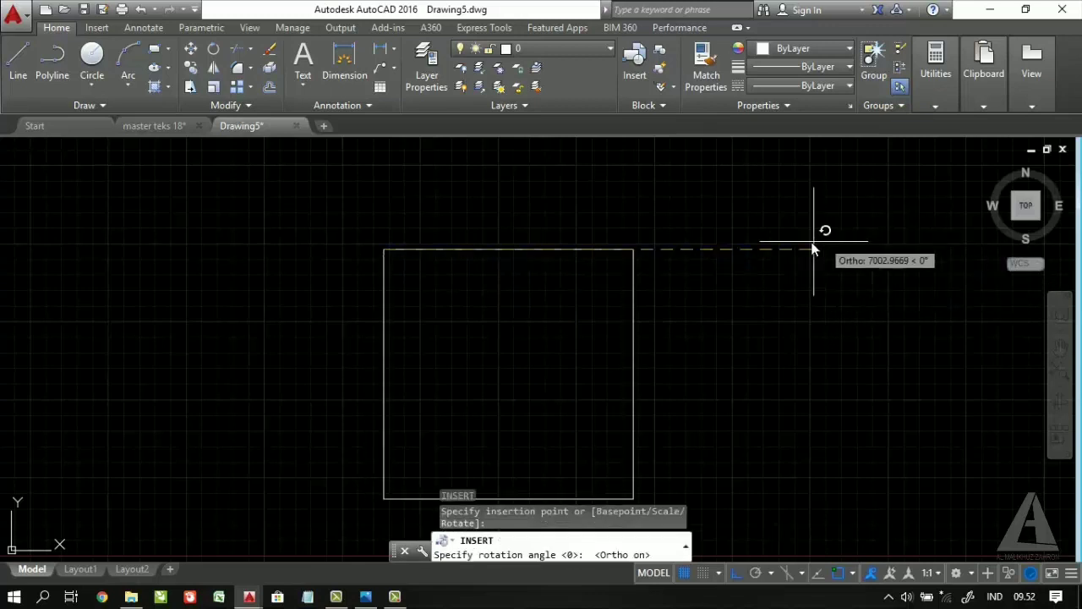
click(814, 242)
scroll(551, 284, down, 7)
scroll(581, 328, up, 4)
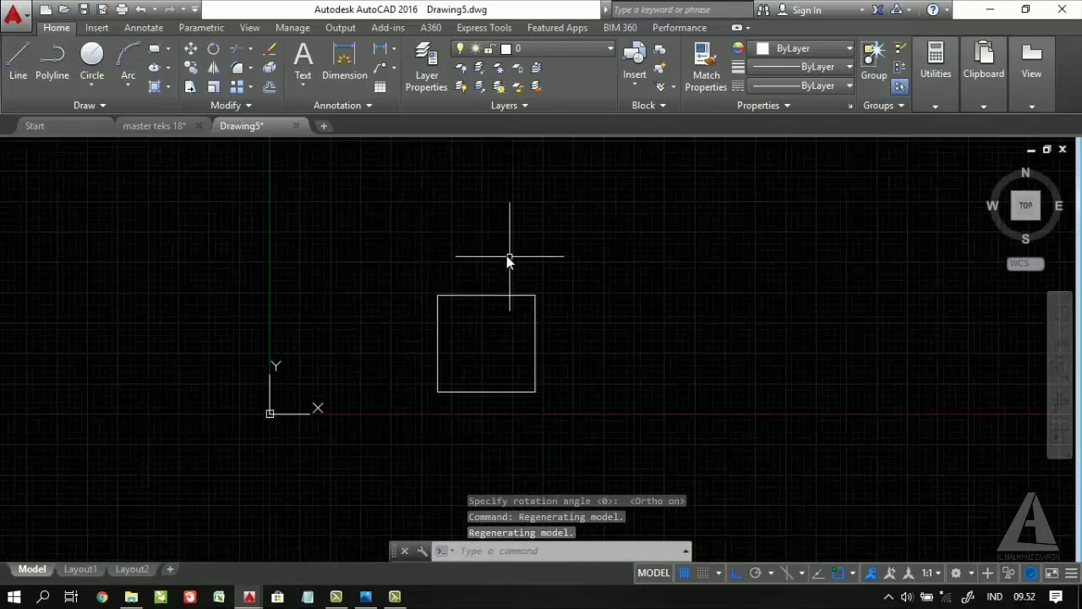
In the "master teks 18" drawing, insert the block "contoh block" at the triangle's lower-right corner with the default 0 rotation
click(154, 126)
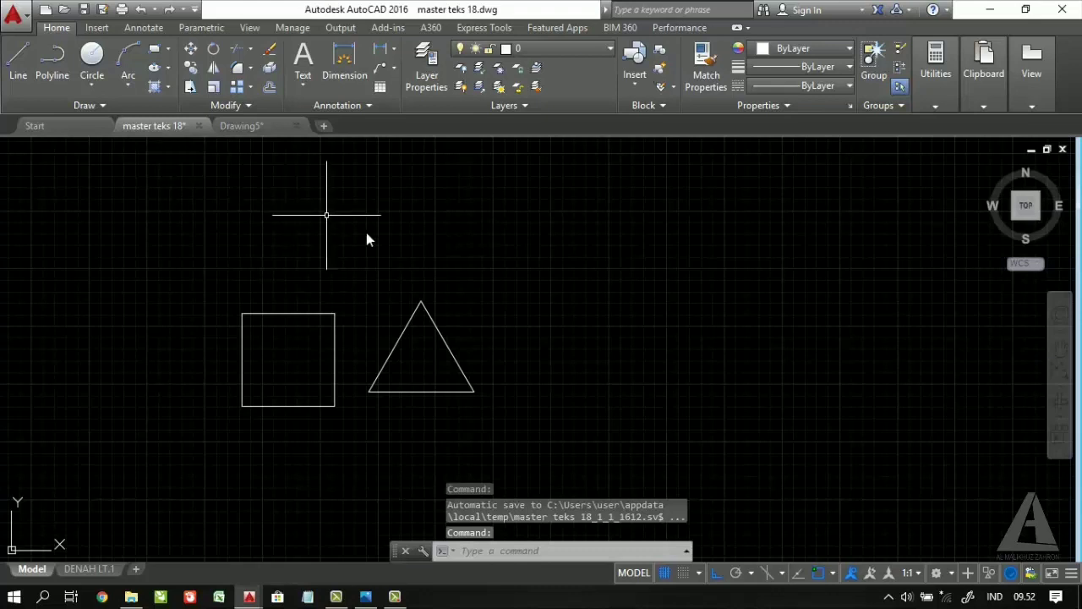
middle_drag(534, 311, 441, 311)
text(i)
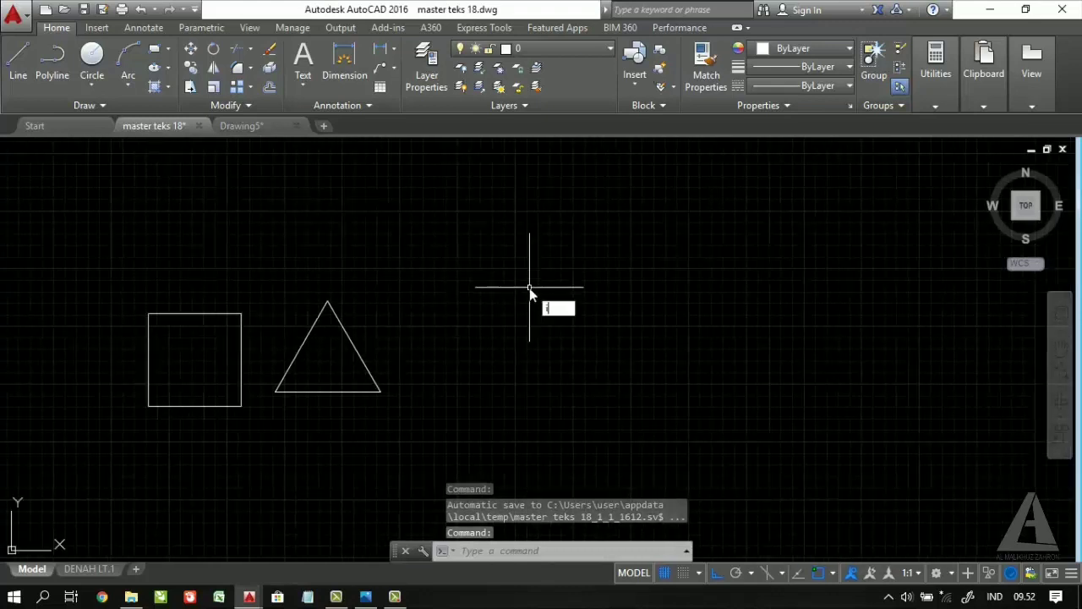
key(Return)
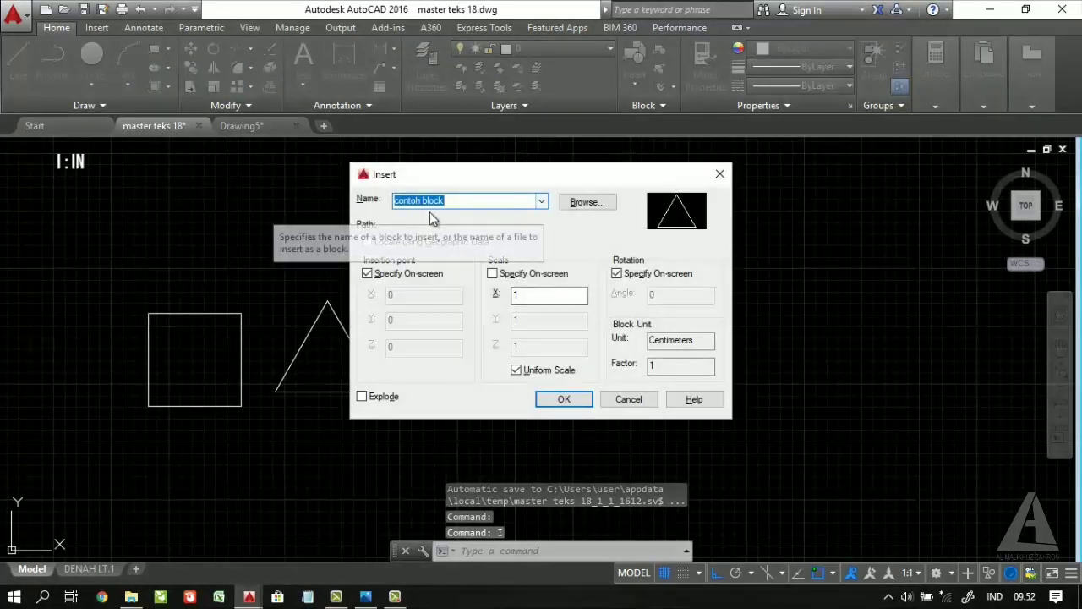
click(564, 399)
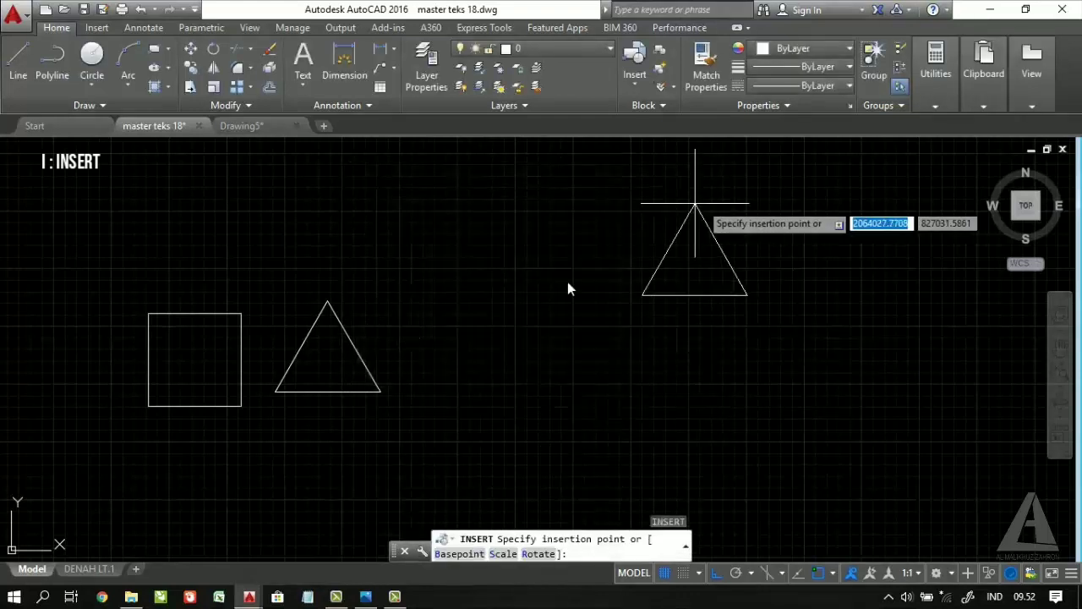
click(385, 398)
scroll(583, 270, down, 2)
key(Return)
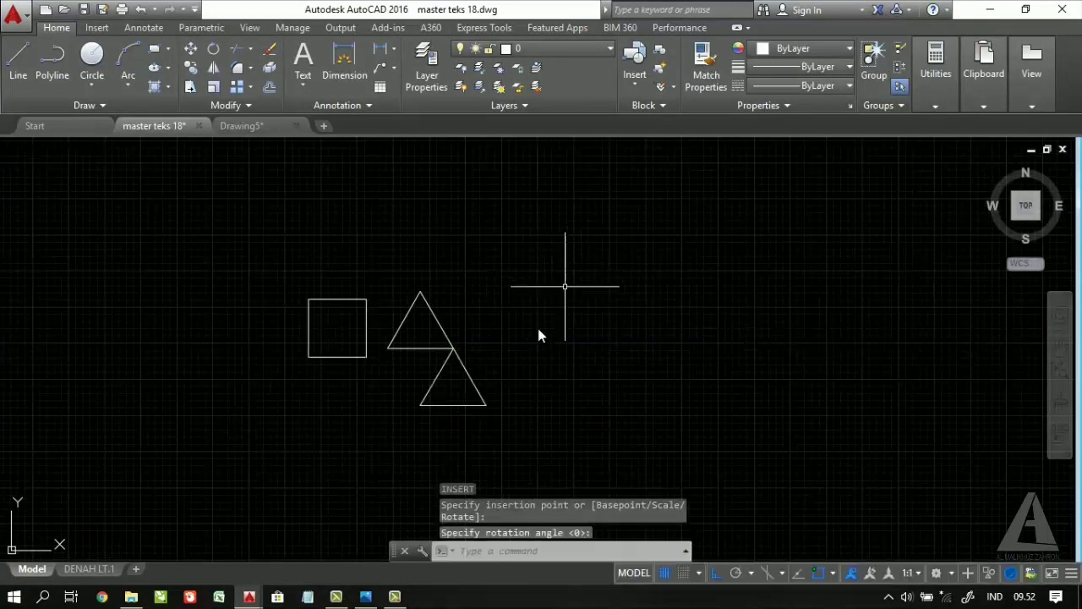
scroll(533, 338, up, 4)
scroll(499, 338, down, 4)
middle_drag(482, 356, 508, 339)
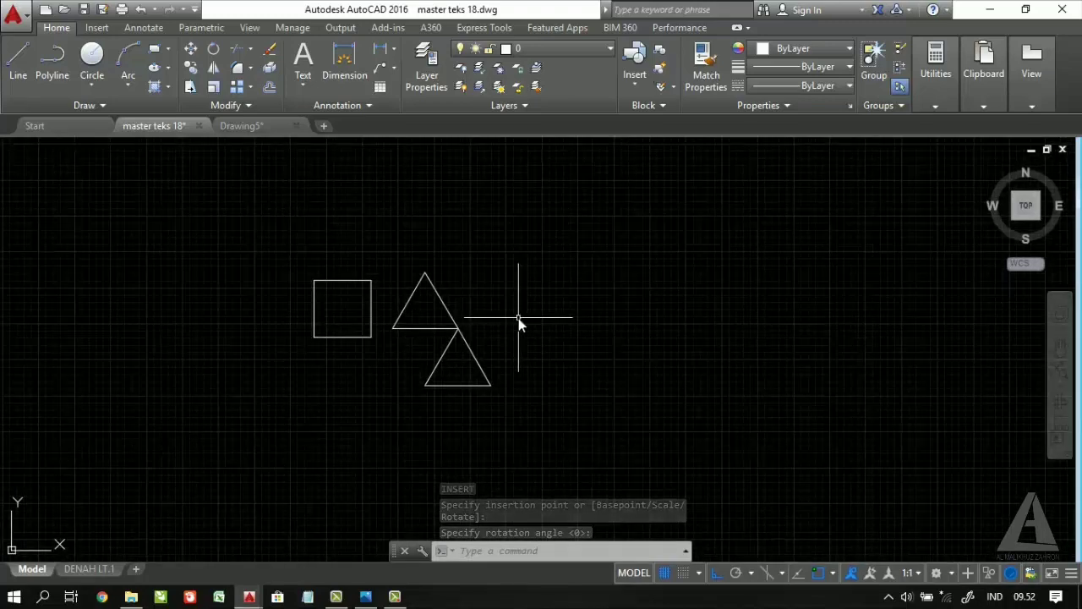
middle_drag(583, 322, 536, 323)
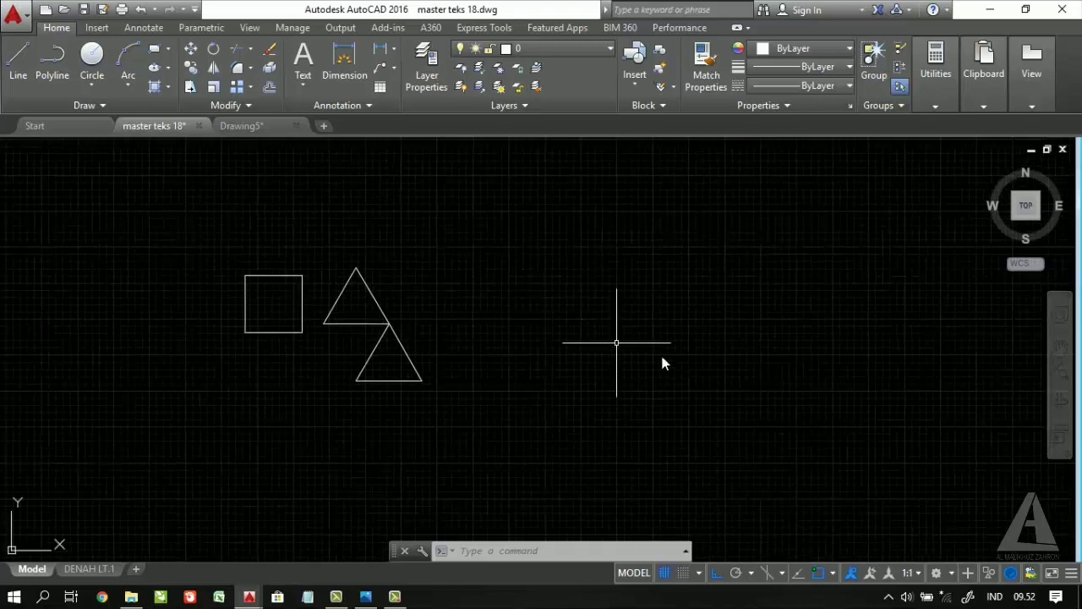
Draw a rectangle measuring 400 by 50 in the empty area to the right of the triangles
middle_drag(677, 358, 503, 379)
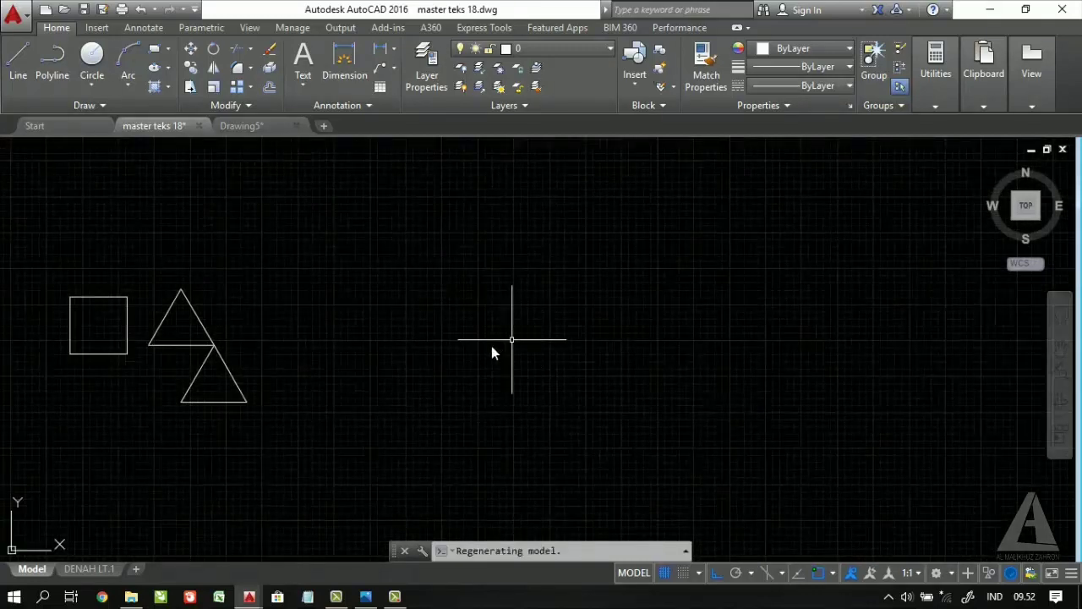
scroll(214, 362, up, 2)
middle_drag(214, 363, 401, 344)
middle_drag(578, 348, 504, 384)
text(re)
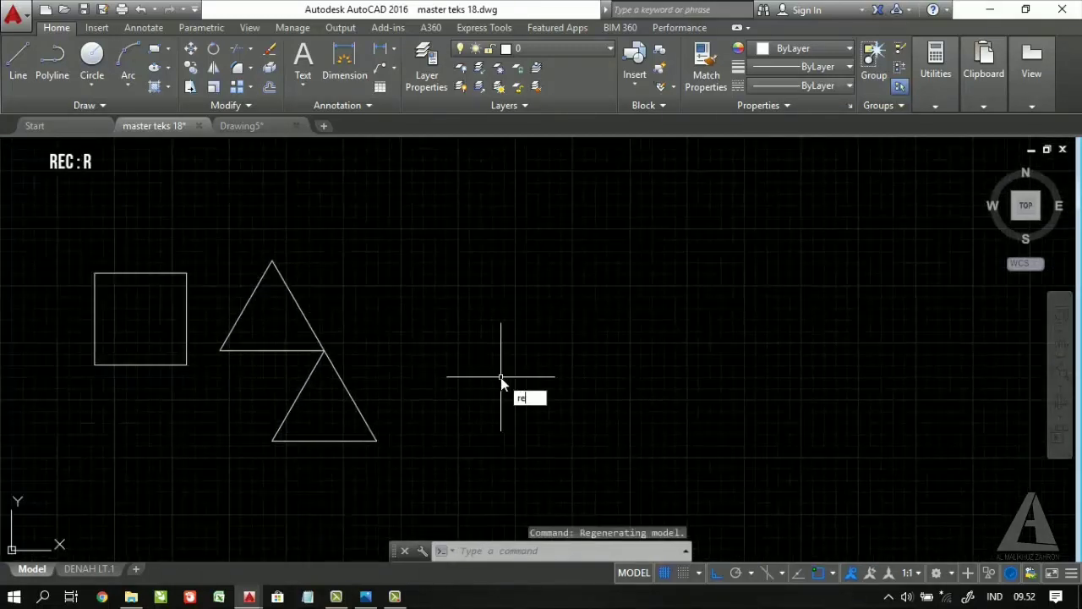
text(c)
key(Return)
click(413, 299)
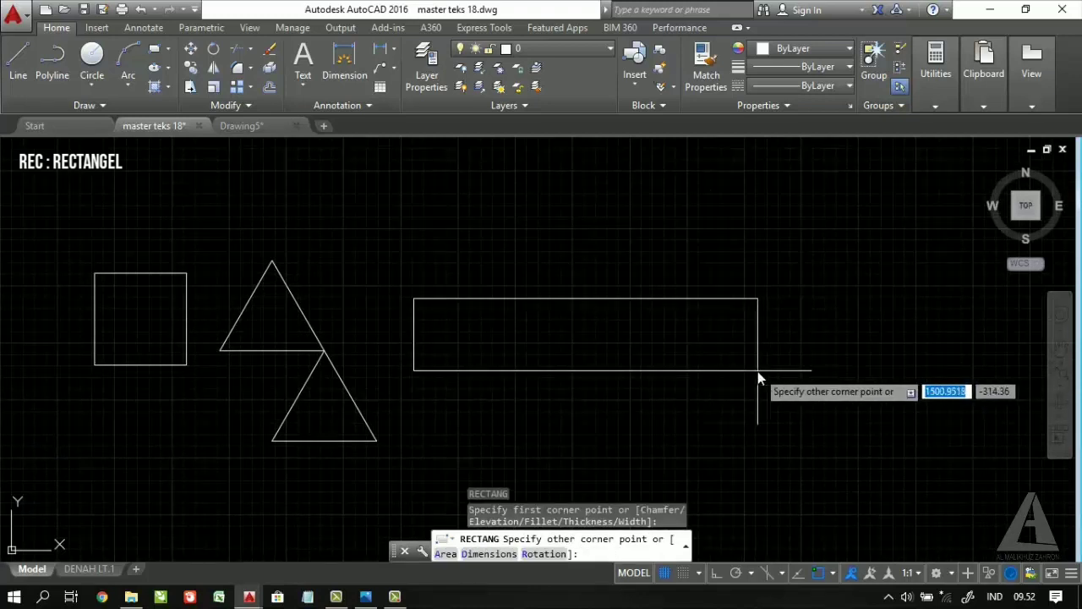
text(400)
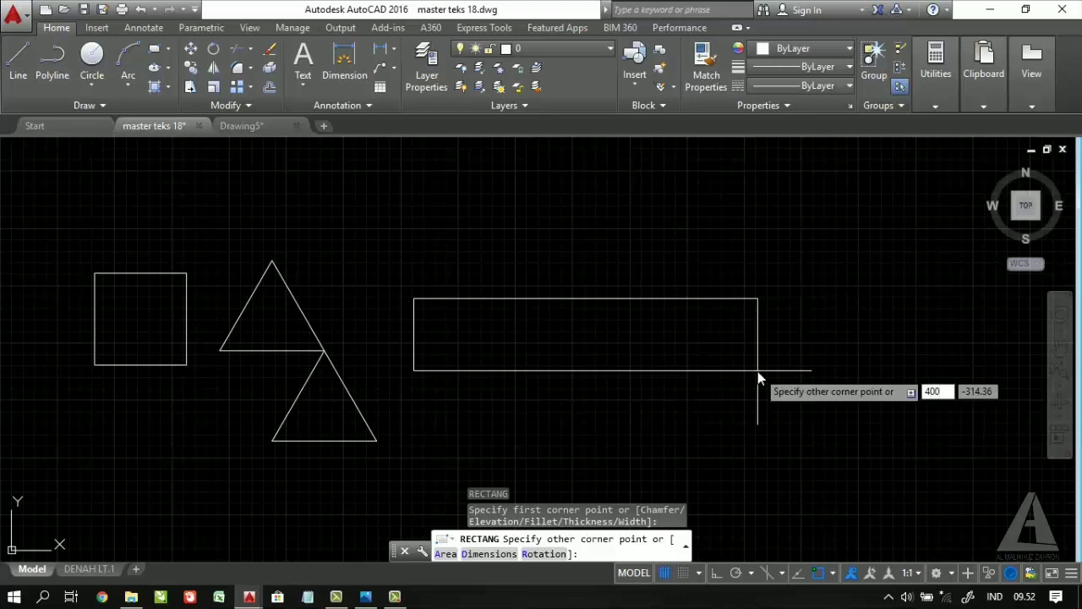
key(Tab)
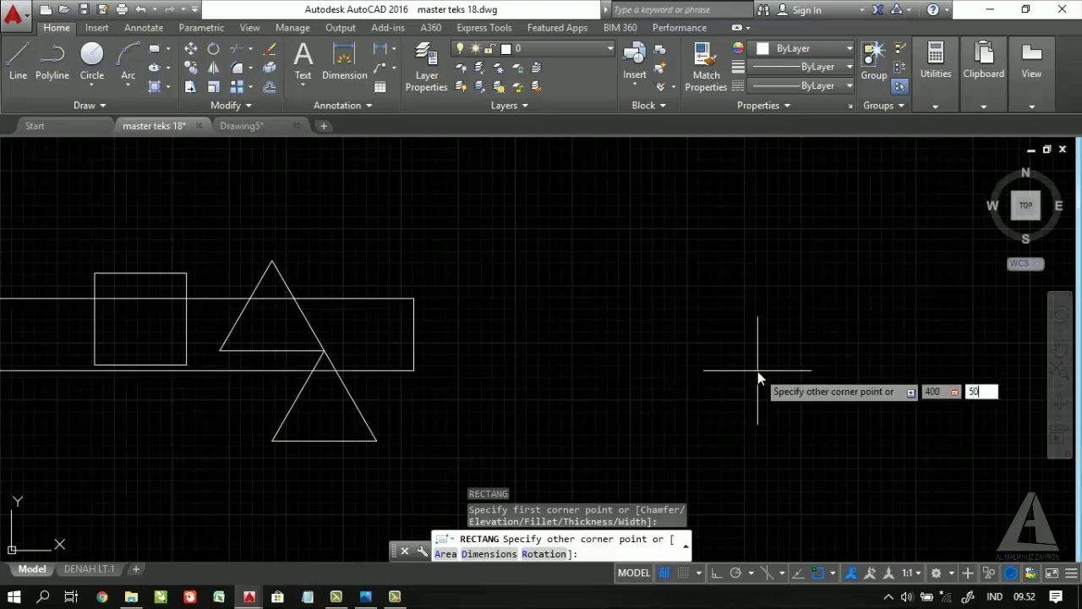
key(Return)
scroll(529, 270, up, 5)
scroll(353, 330, down, 2)
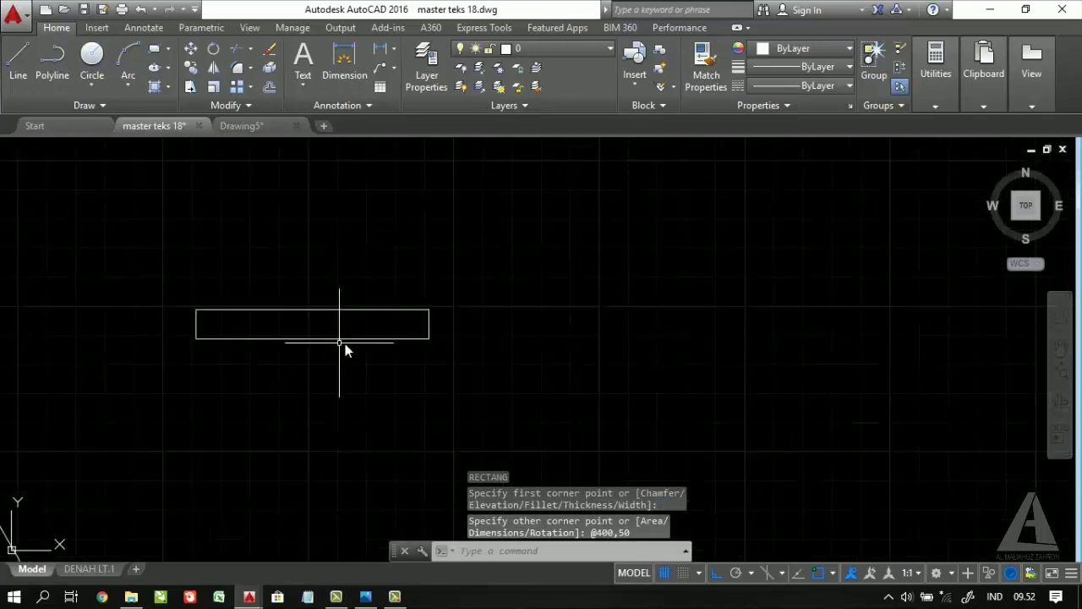
scroll(461, 339, up, 2)
scroll(496, 295, down, 6)
scroll(486, 283, up, 2)
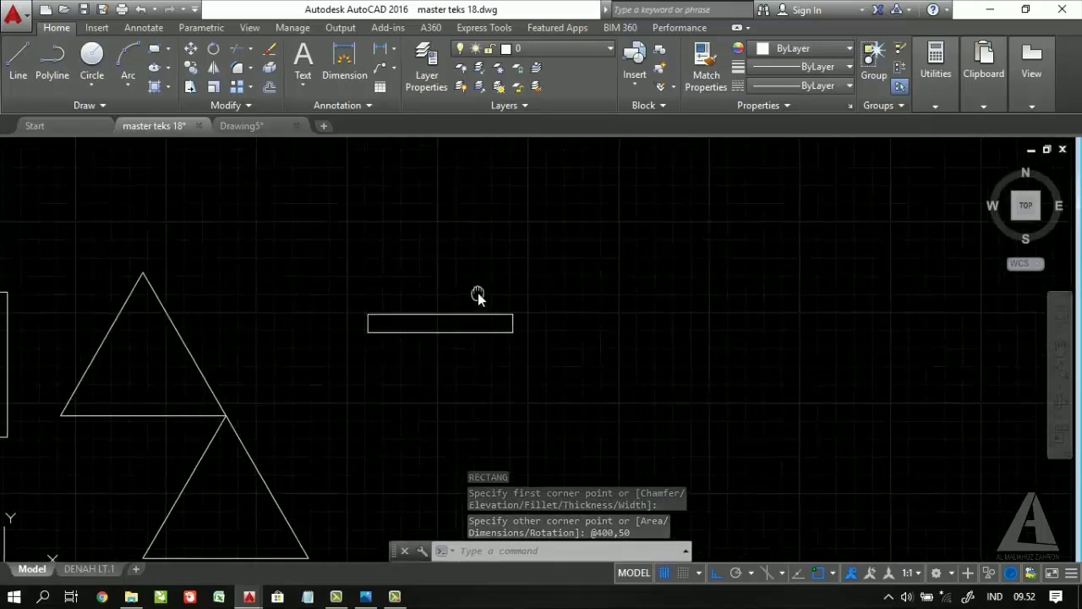
scroll(476, 295, up, 2)
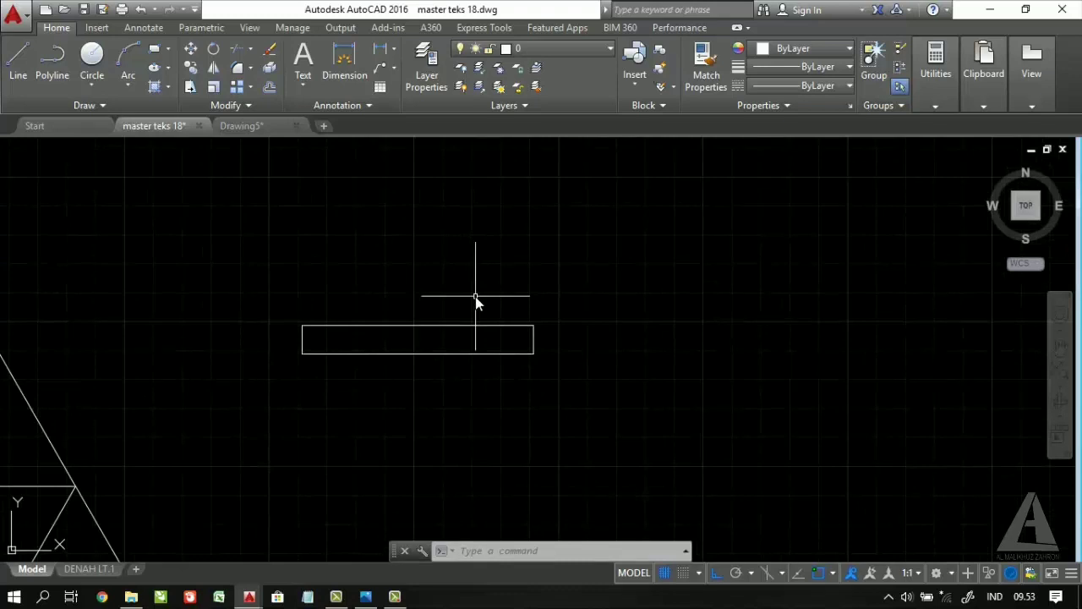
click(539, 399)
click(468, 277)
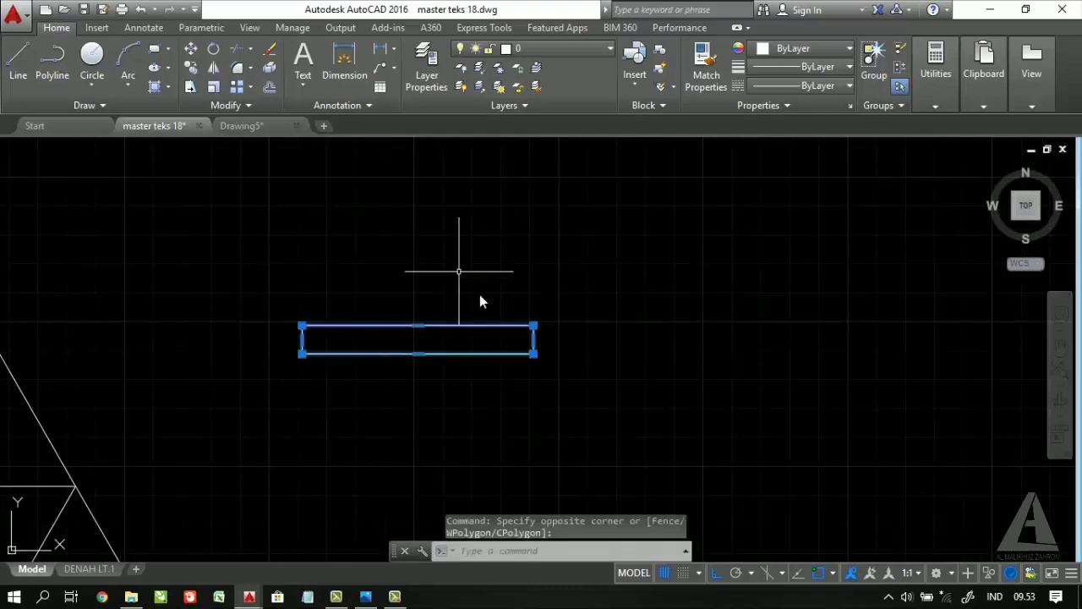
middle_drag(522, 372, 553, 360)
click(573, 401)
click(489, 262)
key(Escape)
middle_drag(525, 264, 522, 302)
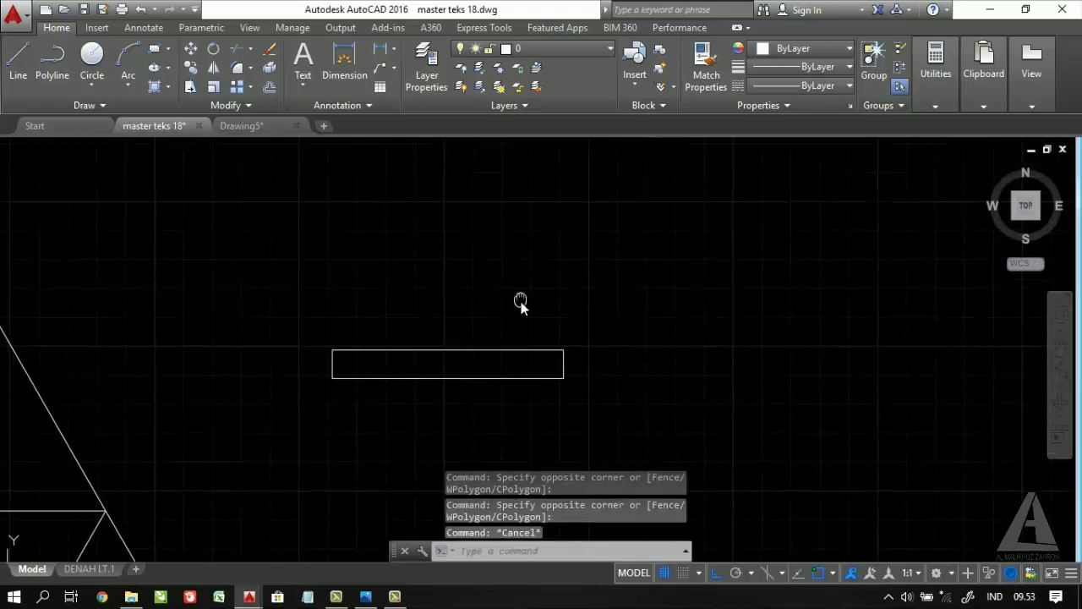
Create a wipeout over the 400 by 50 rectangle by tracing its four corners, re-picking the lower-right corner exactly
text(WIPEOUT)
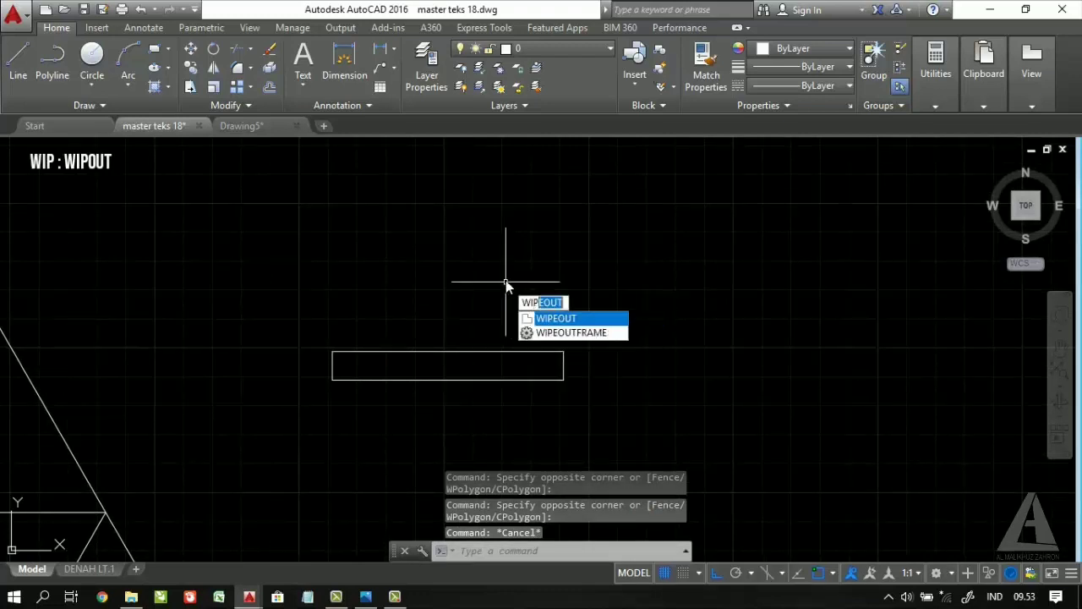
key(Return)
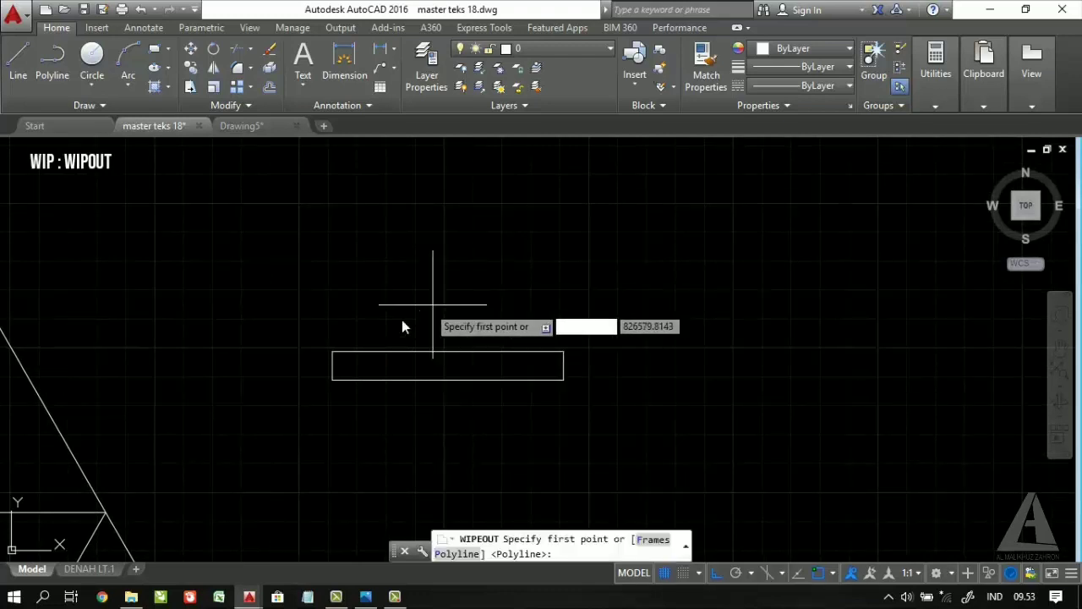
click(332, 351)
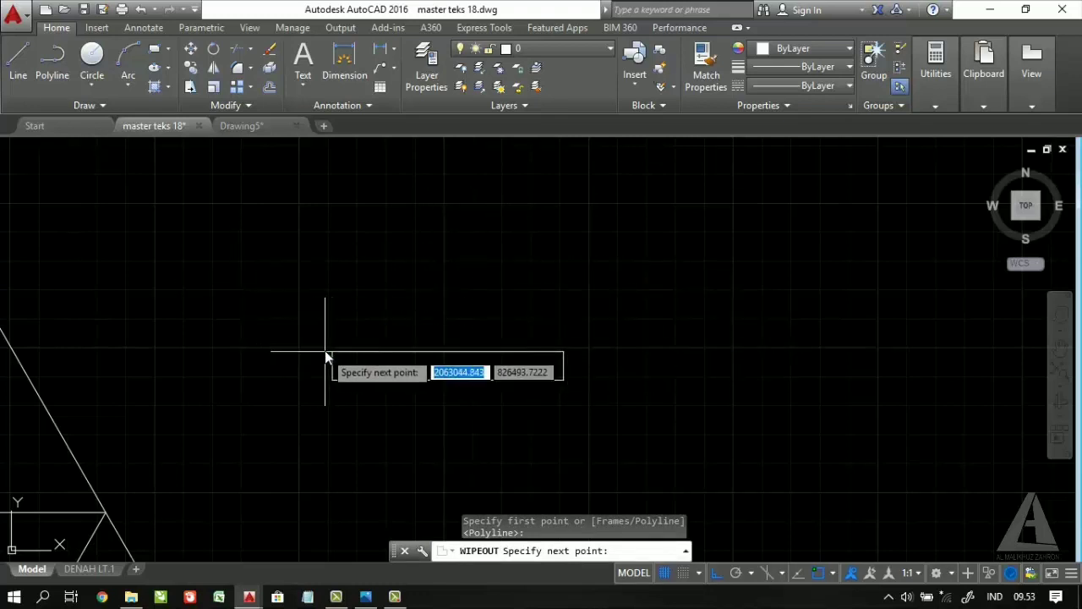
click(559, 351)
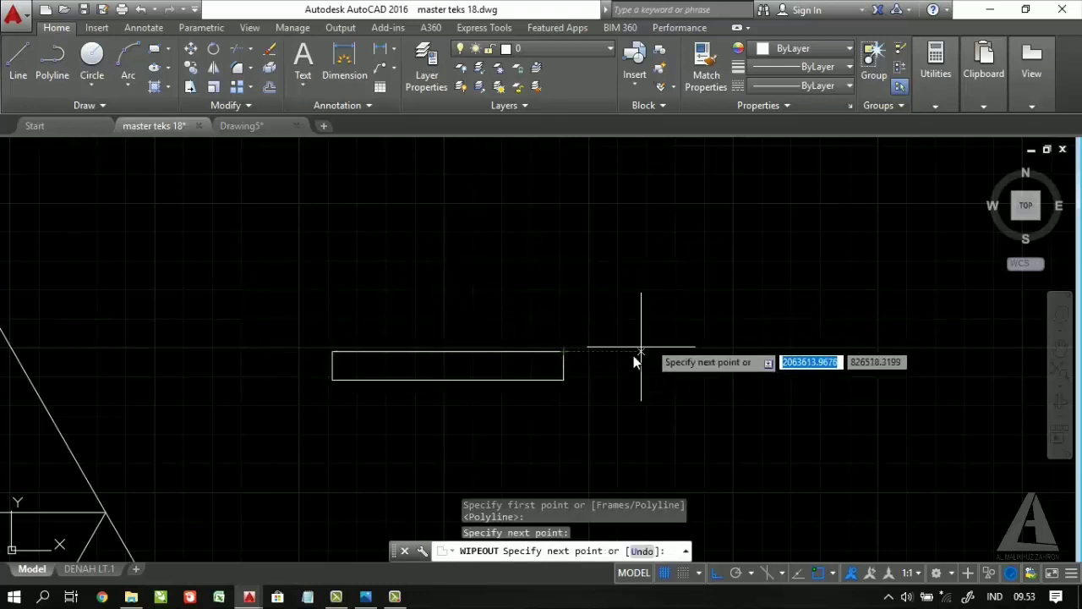
click(562, 380)
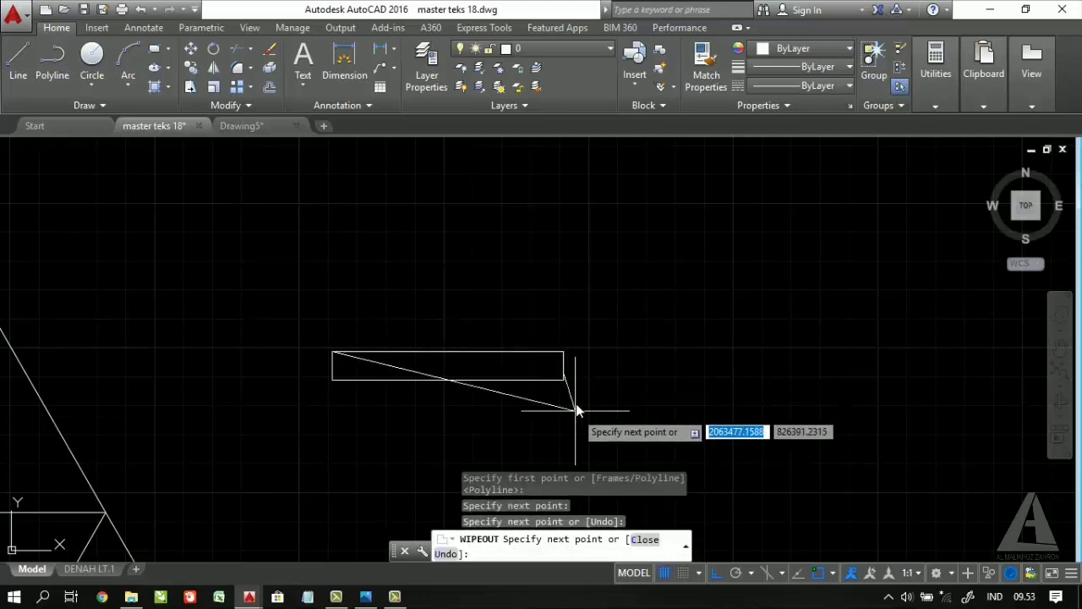
scroll(565, 387, up, 1)
key(u)
key(Return)
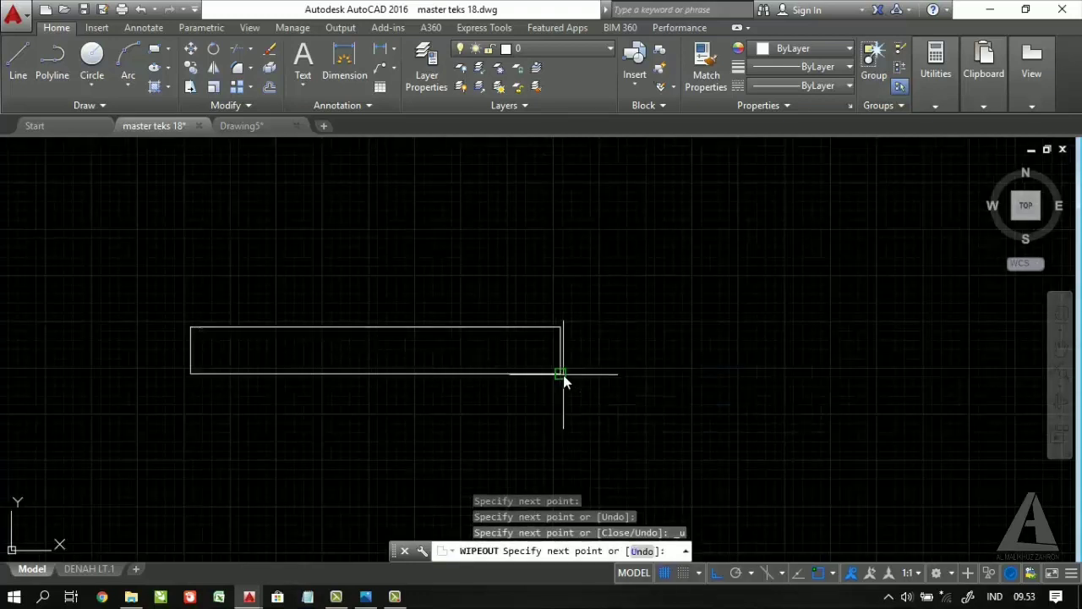
click(560, 374)
click(190, 374)
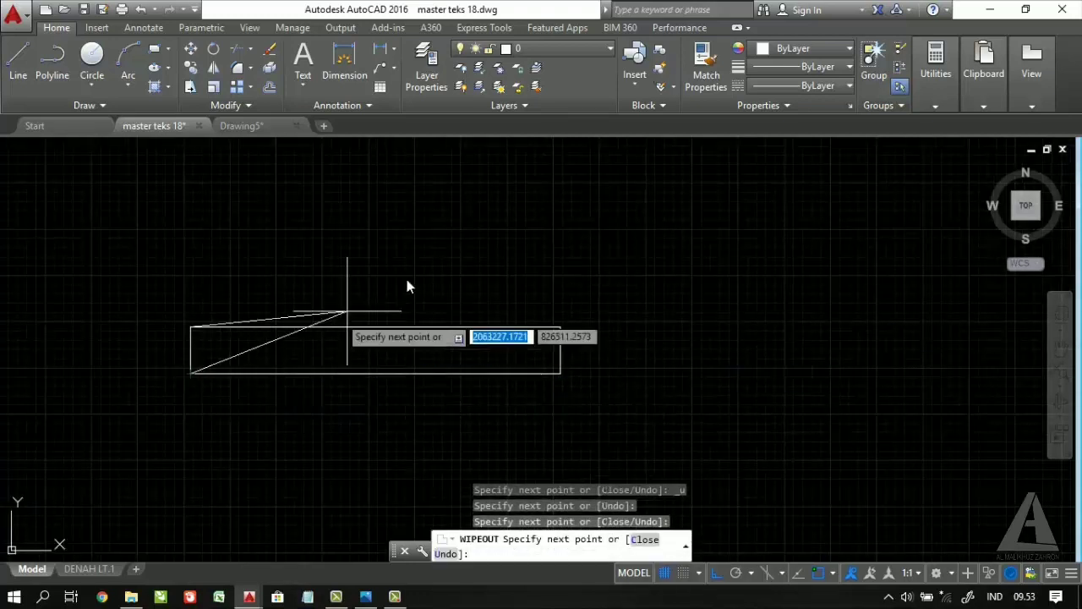
key(Return)
scroll(442, 310, down, 2)
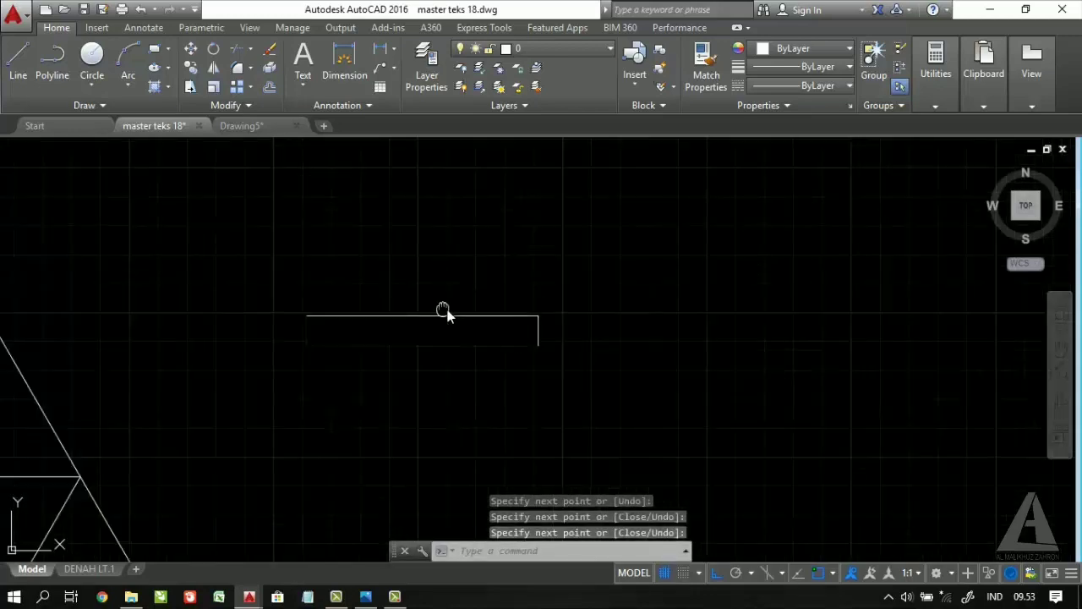
Examine the rectangle's outline under the wipeout and check which overlapping objects can be selected there
middle_drag(442, 310, 505, 302)
scroll(505, 302, up, 2)
click(462, 314)
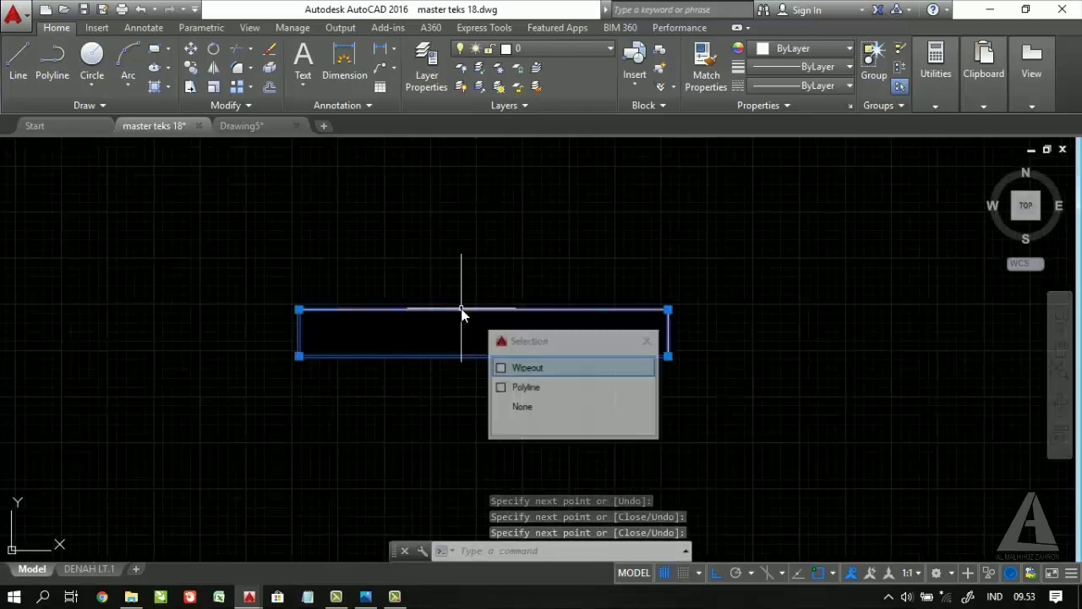
key(Escape)
middle_drag(497, 307, 533, 302)
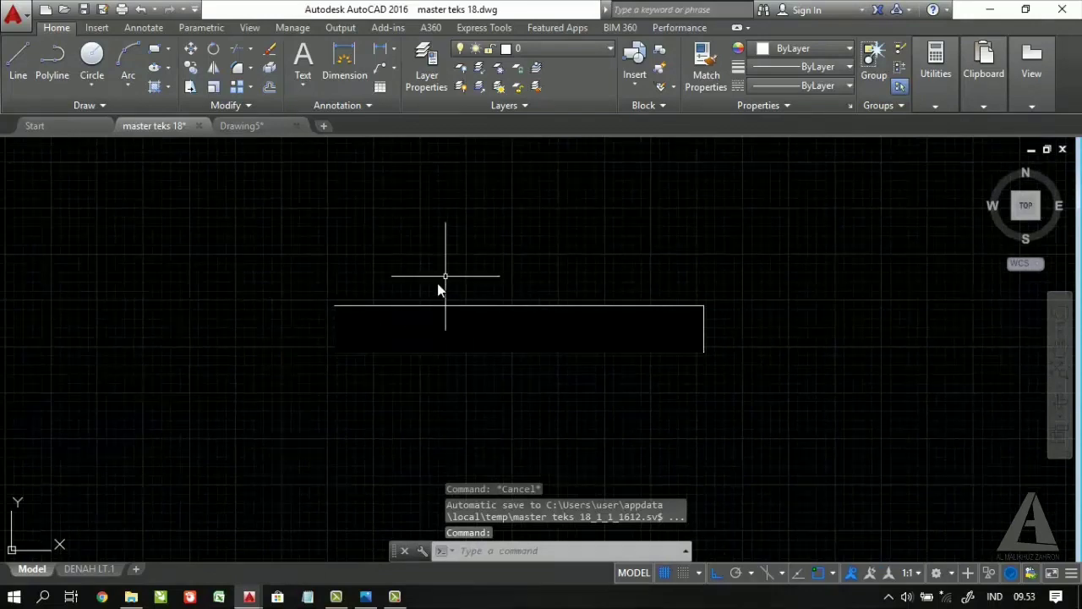
scroll(394, 289, up, 4)
scroll(383, 294, down, 3)
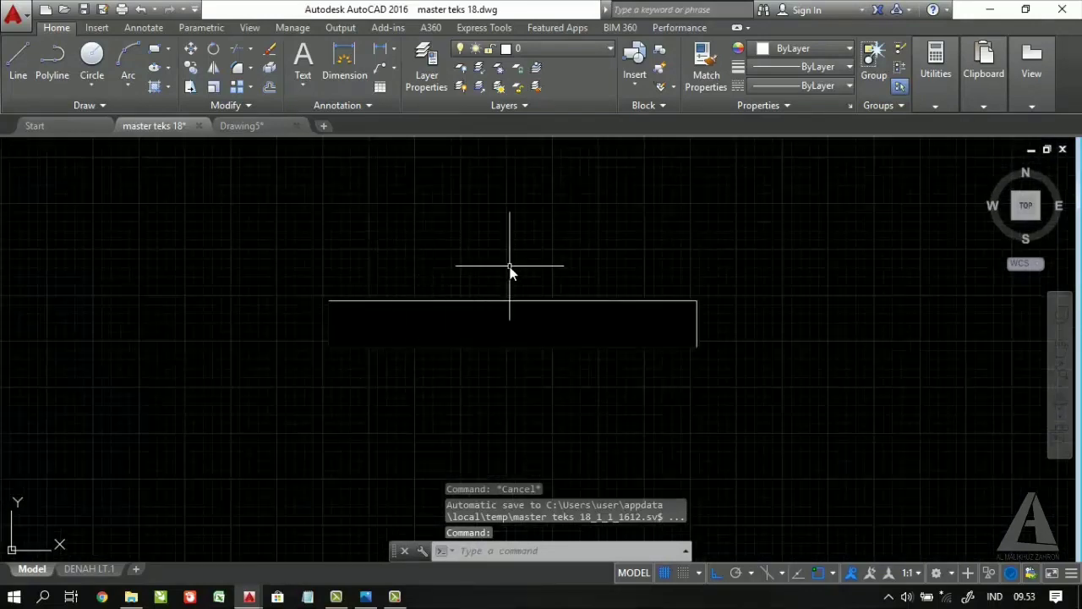
scroll(499, 285, up, 3)
scroll(483, 285, down, 2)
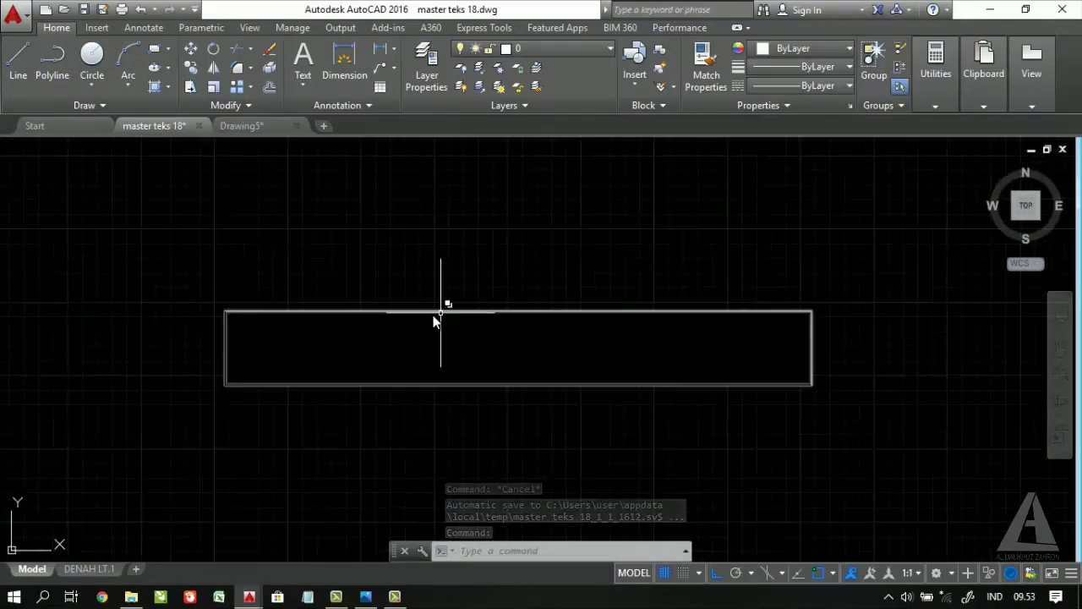
scroll(455, 287, down, 2)
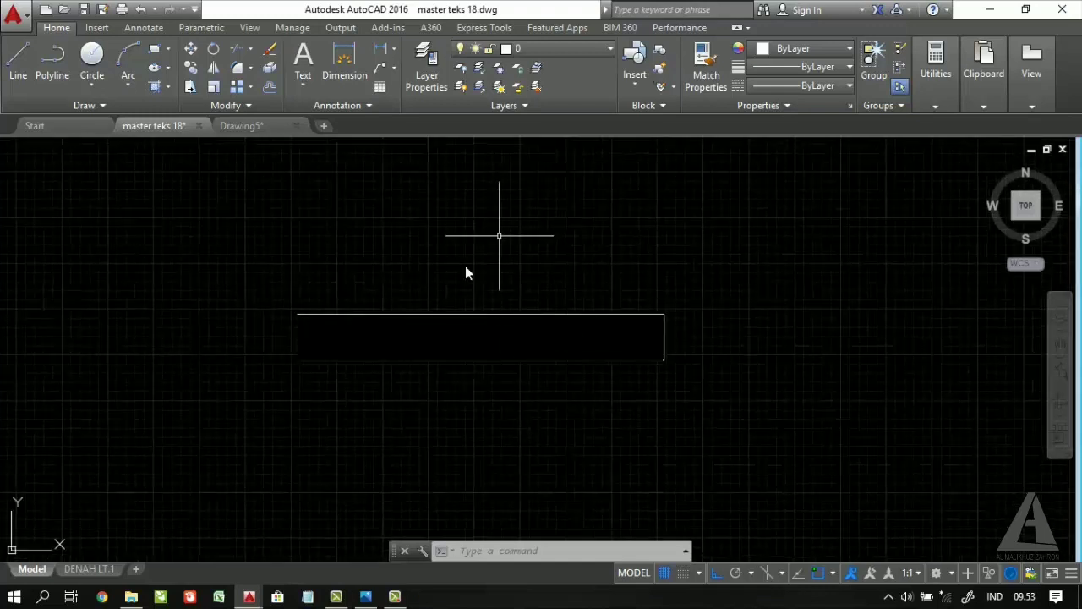
Send the wipeout to the back of the draw order, behind the rectangle
click(417, 313)
right_click(411, 262)
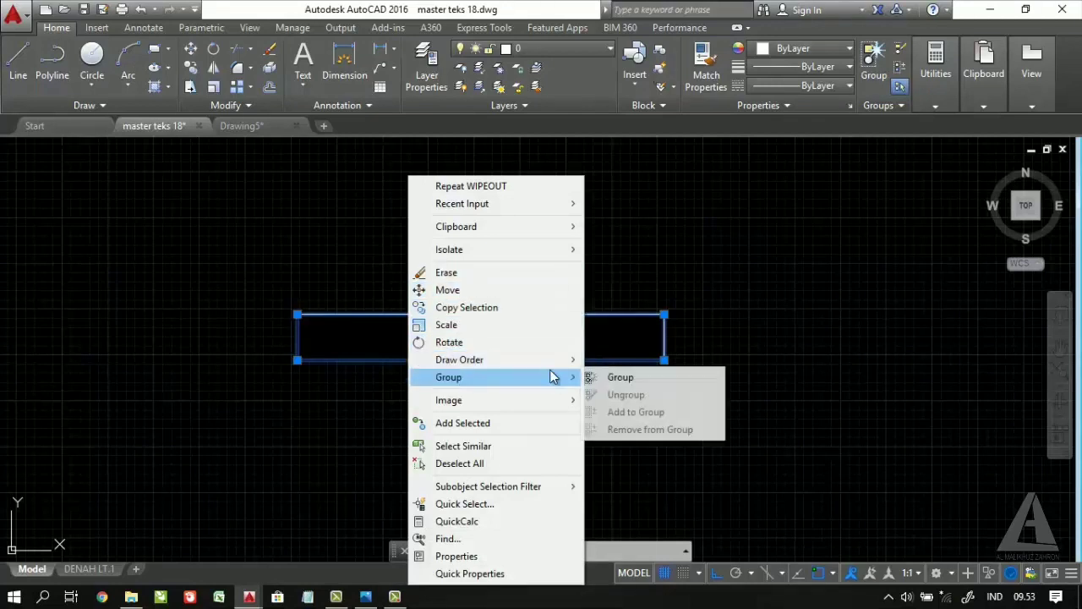
mouse_move(553, 365)
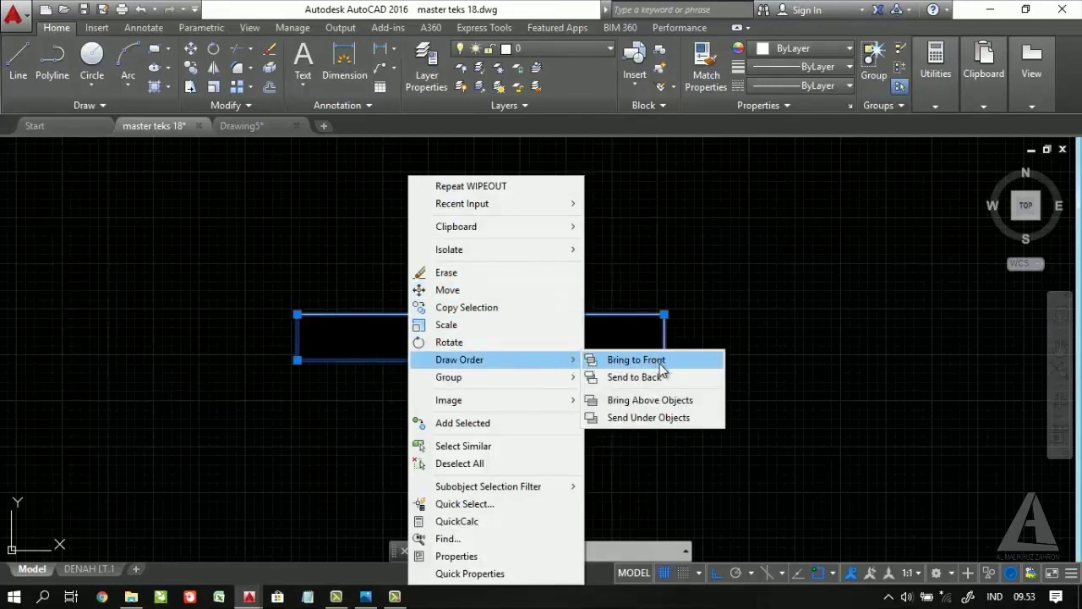
click(635, 377)
scroll(524, 307, down, 4)
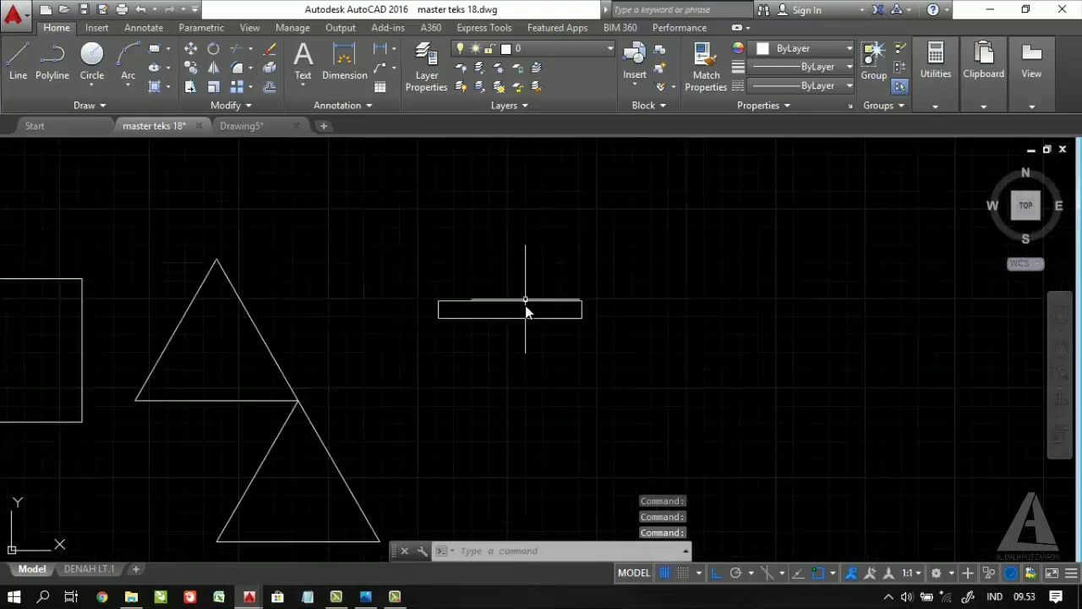
scroll(500, 322, up, 4)
scroll(499, 322, down, 4)
scroll(592, 363, up, 2)
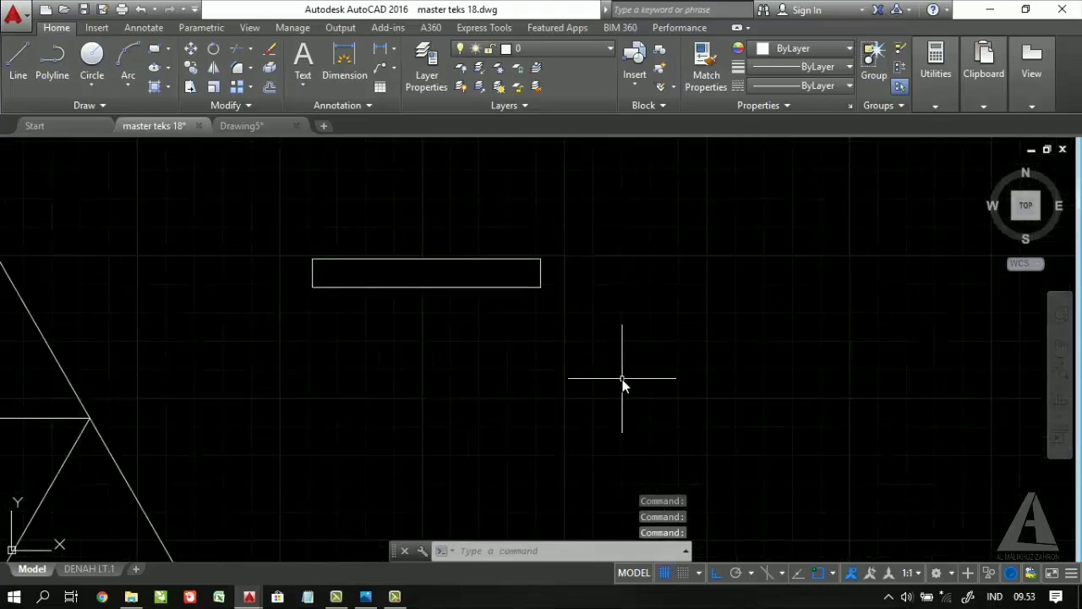
Group the rectangle and its wipeout together as an unnamed group
click(624, 380)
click(446, 272)
middle_drag(369, 230, 530, 259)
scroll(530, 245, down, 2)
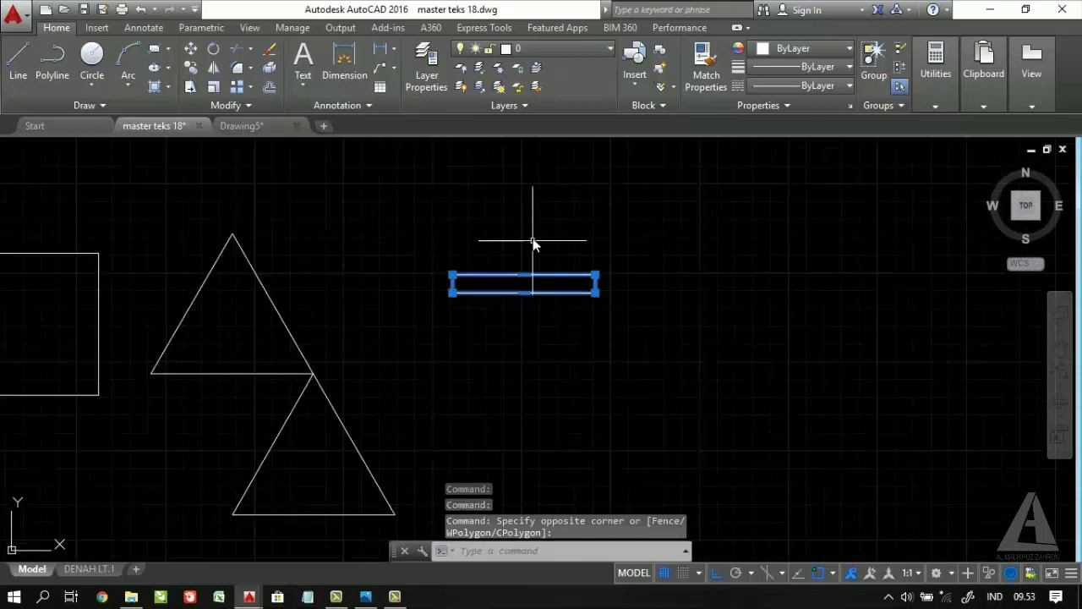
scroll(524, 247, up, 2)
text(g)
key(Return)
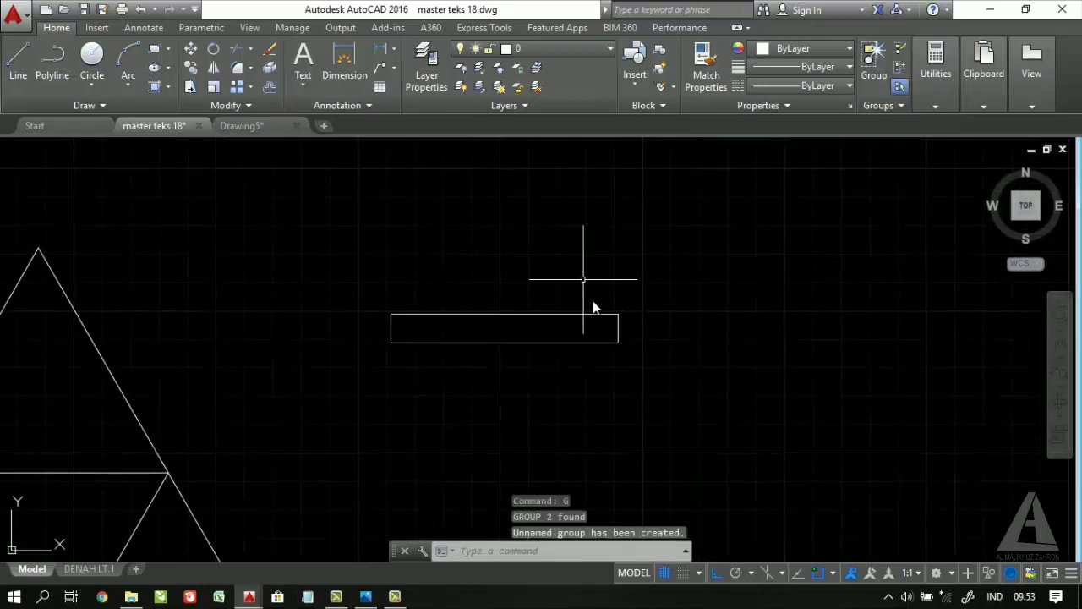
Check that the rectangle and wipeout are selected together as one group
click(607, 398)
click(518, 285)
middle_drag(518, 285, 597, 273)
text(c)
key(Escape)
click(676, 385)
click(617, 279)
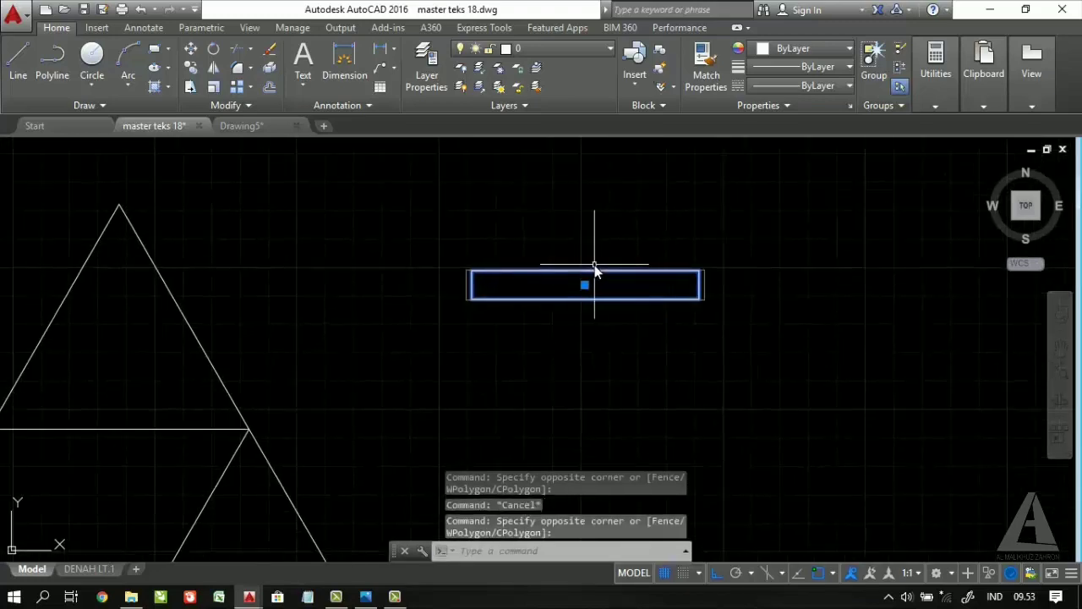
key(Escape)
scroll(585, 283, down, 4)
scroll(531, 310, up, 6)
scroll(520, 292, down, 4)
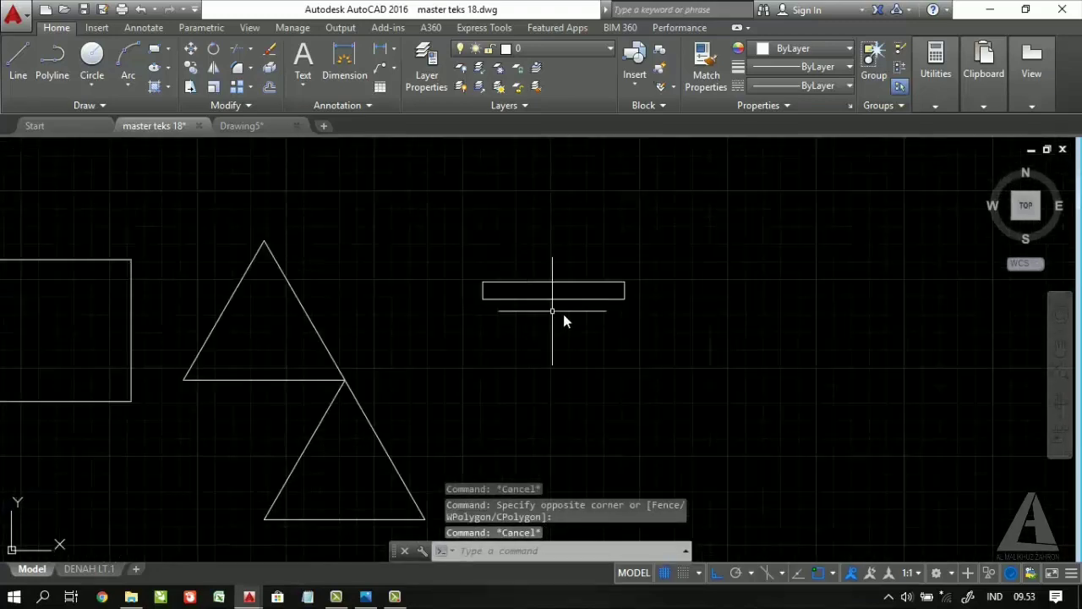
click(564, 298)
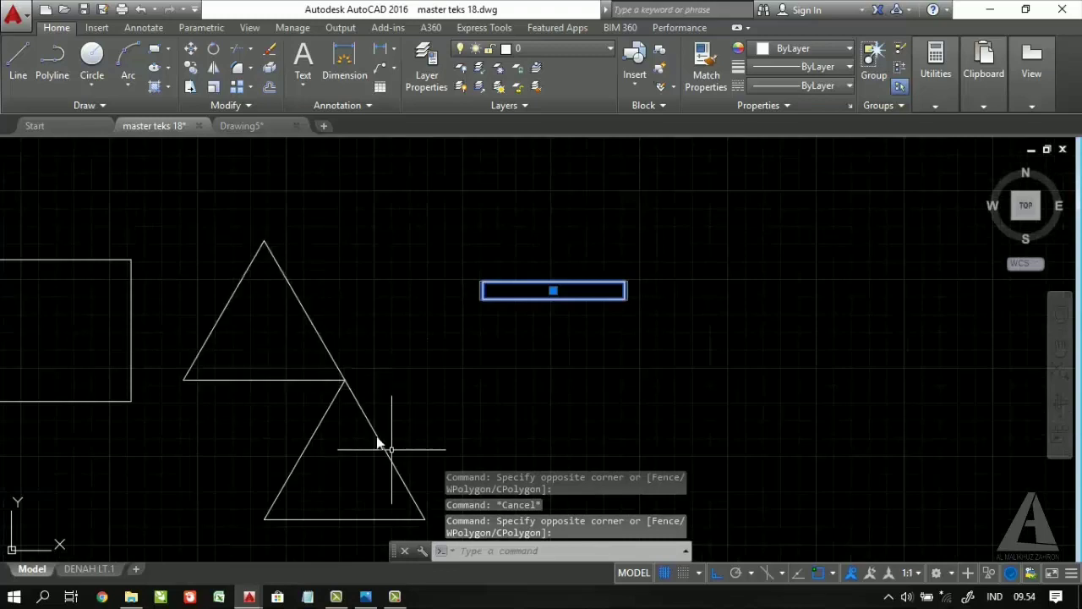
key(Escape)
Move the grouped rectangle and wipeout with Ortho off so it overlaps the lower triangle's right slanted side
scroll(588, 318, up, 4)
click(609, 350)
click(484, 184)
middle_drag(453, 244, 534, 259)
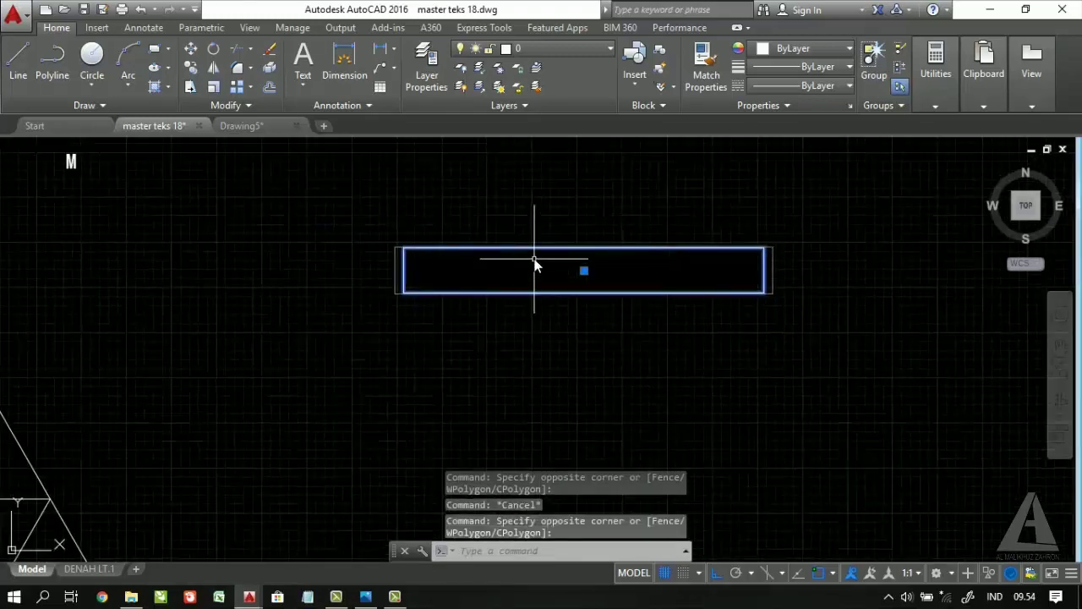
text(m)
key(Return)
click(575, 258)
scroll(447, 313, down, 3)
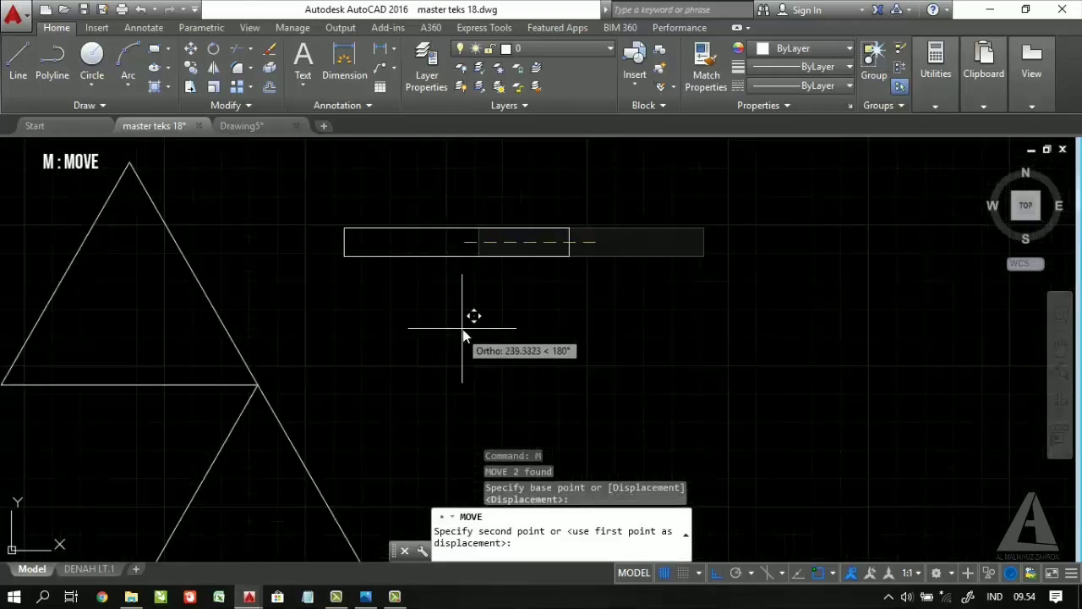
key(F8)
scroll(549, 253, down, 2)
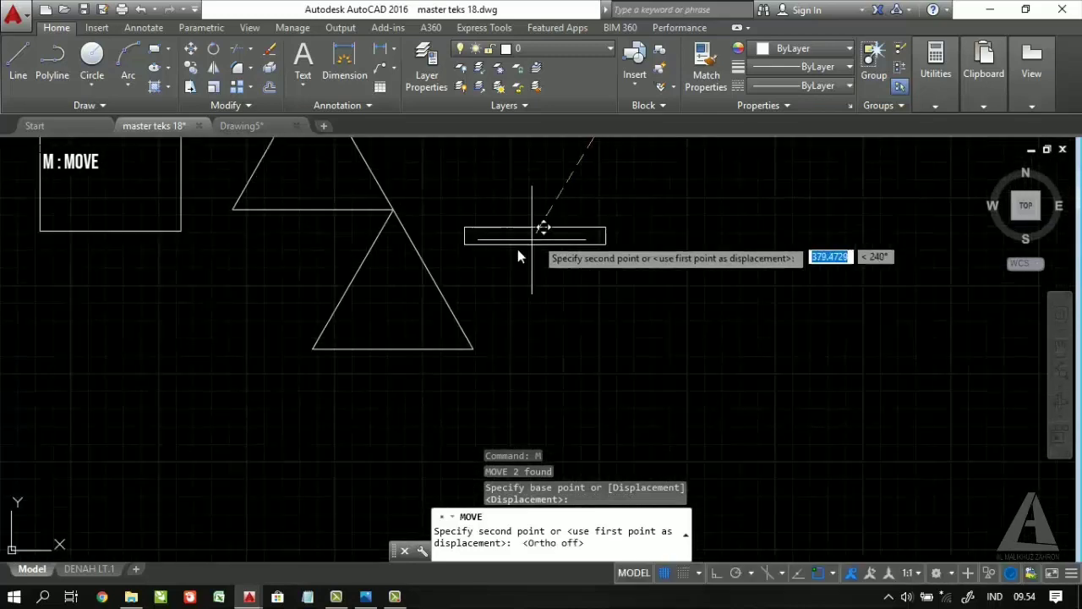
scroll(517, 248, up, 5)
click(459, 316)
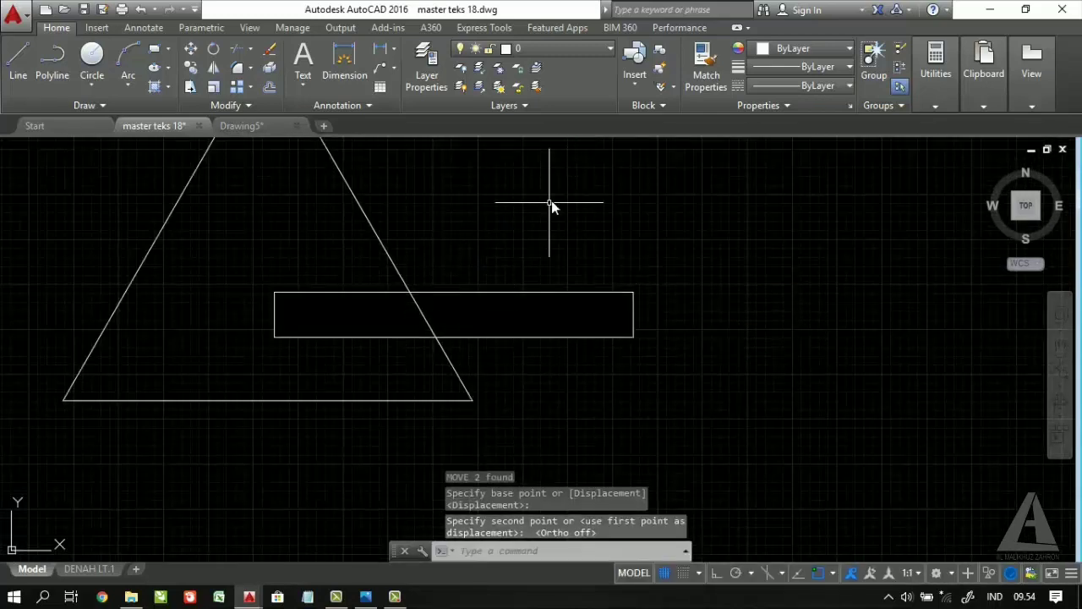
Examine how the wipeout's masked area and the triangle's slanted edge overlap inside the moved rectangle
scroll(507, 288, down, 2)
scroll(523, 313, up, 4)
scroll(477, 279, down, 2)
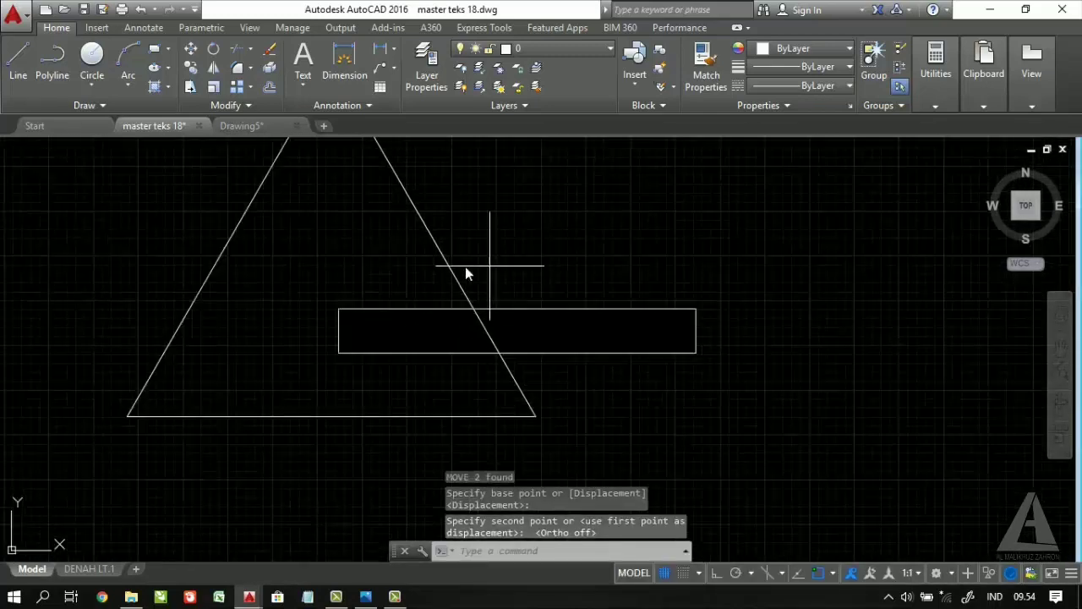
click(497, 292)
key(Escape)
scroll(520, 296, up, 3)
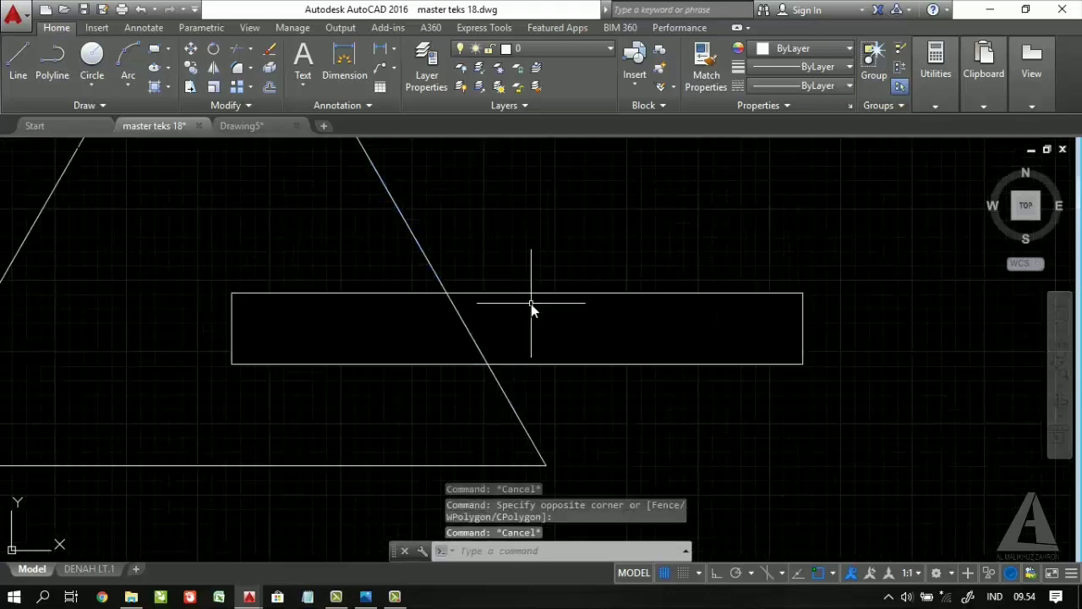
scroll(514, 319, down, 4)
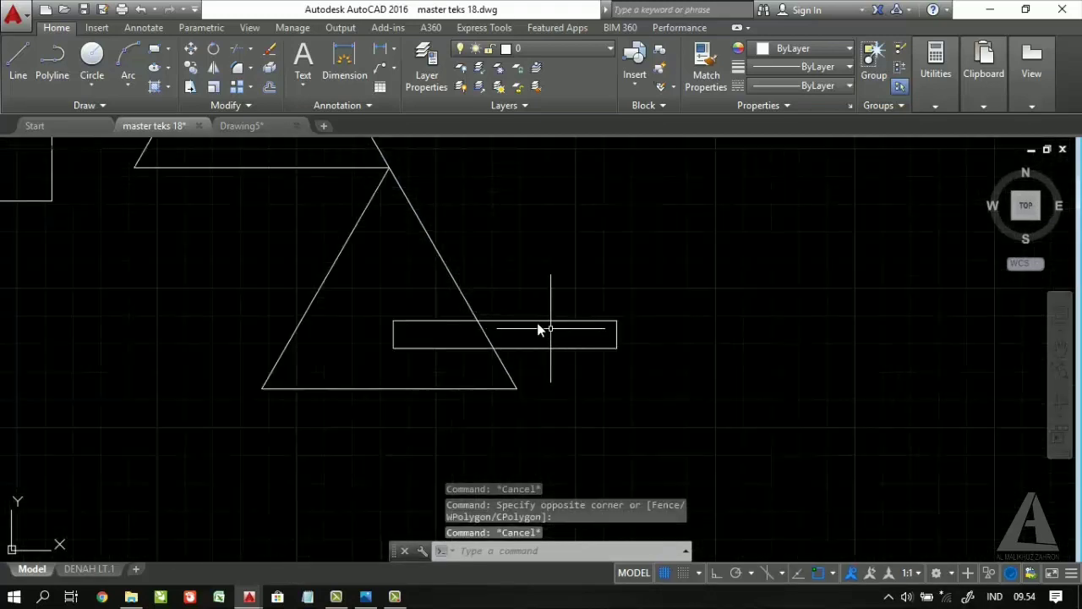
scroll(537, 324, up, 4)
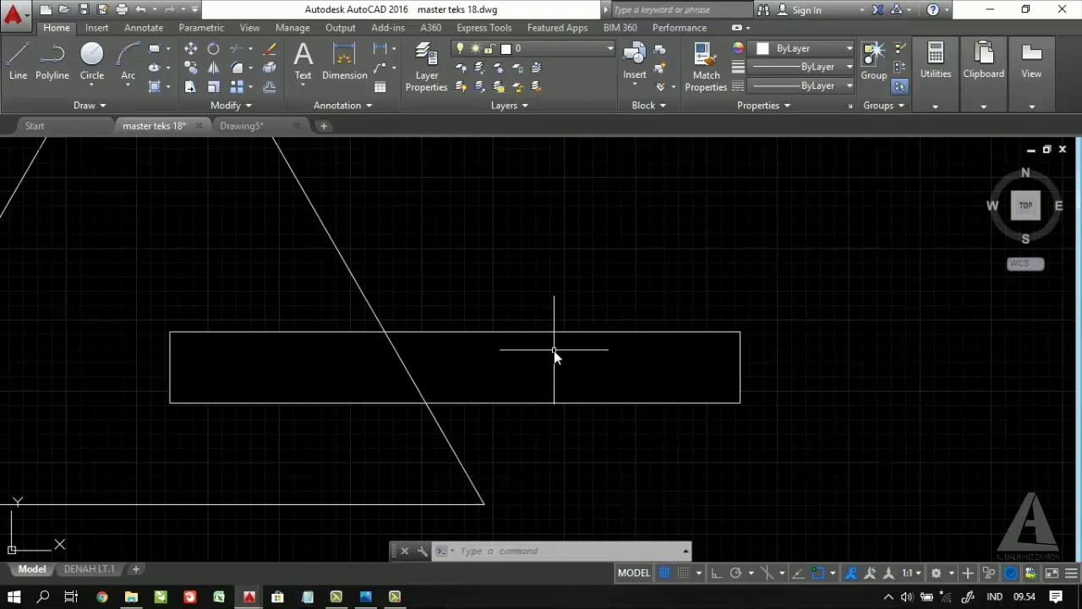
scroll(704, 251, down, 4)
scroll(630, 326, up, 4)
middle_drag(652, 355, 486, 431)
scroll(486, 432, down, 2)
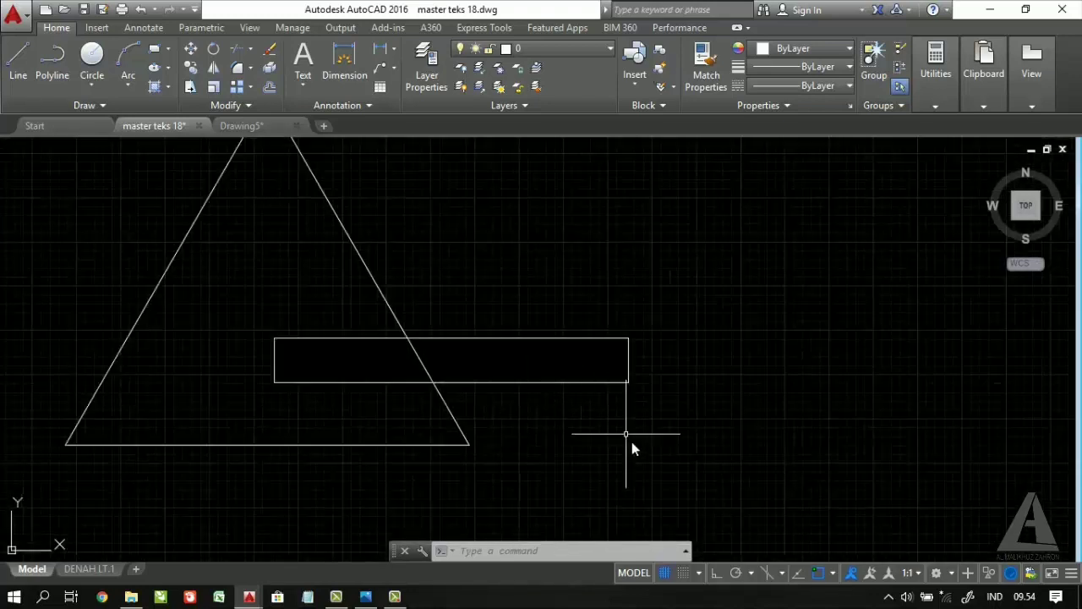
Bring the grouped rectangle and wipeout to the front of the draw order
click(632, 443)
click(513, 265)
key(Escape)
click(622, 421)
click(537, 323)
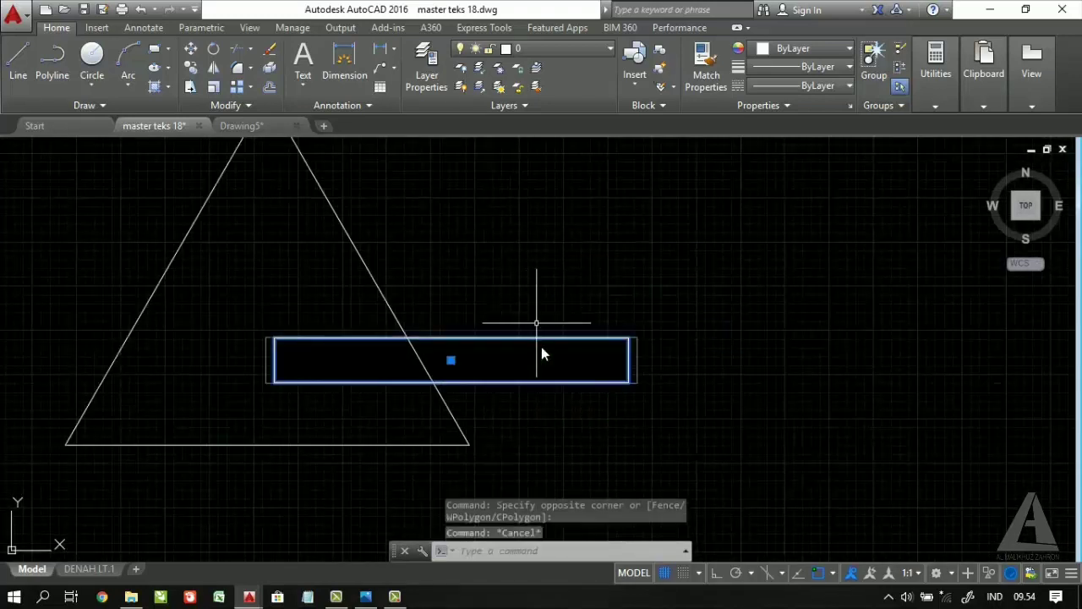
right_click(542, 355)
mouse_move(706, 409)
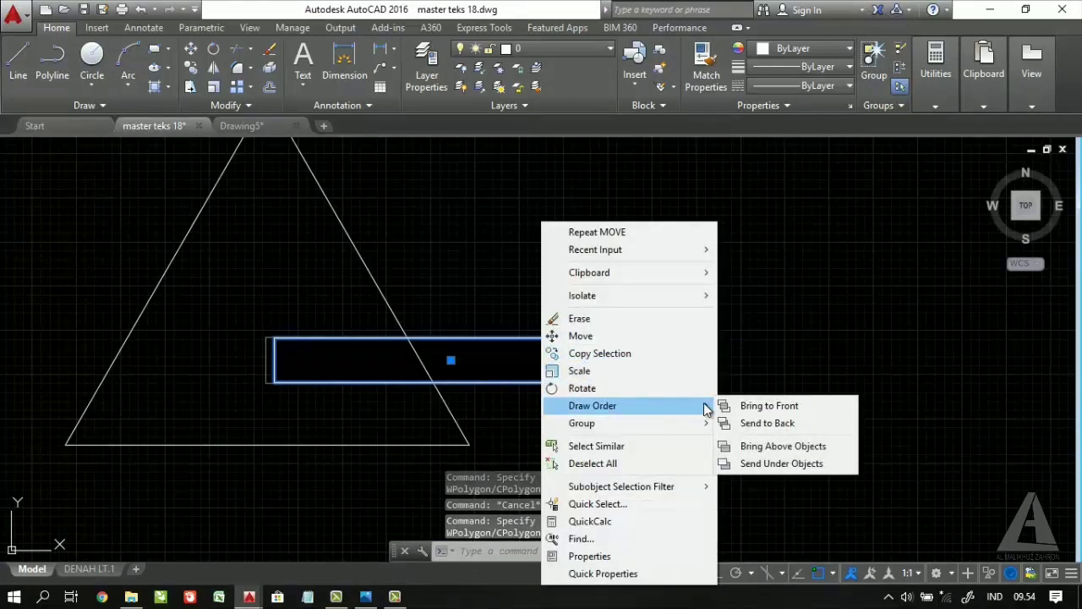
click(796, 406)
scroll(532, 368, down, 3)
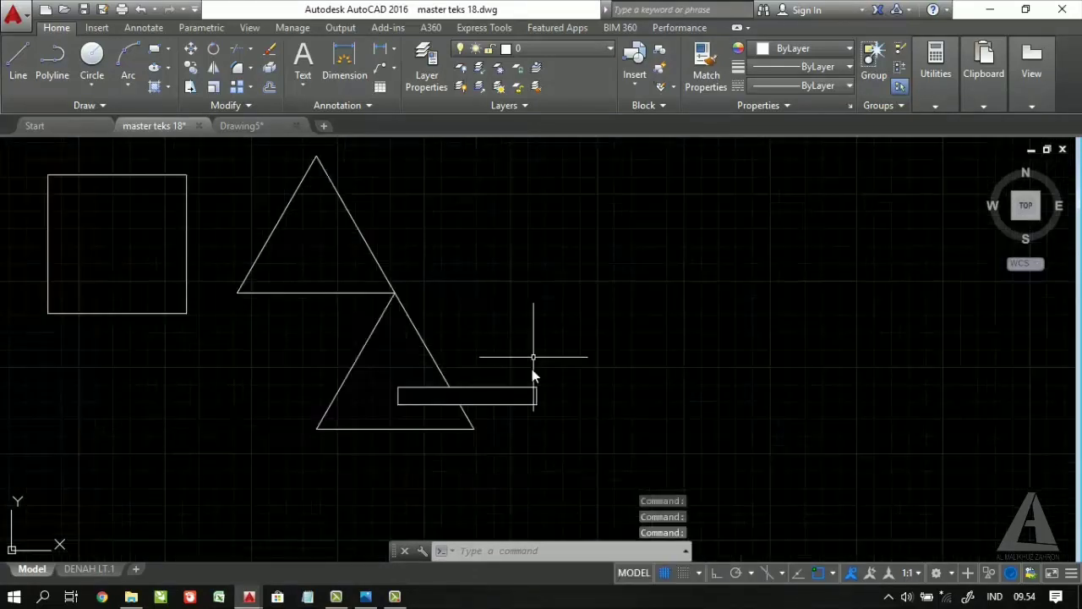
Examine how the grouped rectangle and wipeout overlap the lower triangle's slanted edge, with the group selected and deselected
scroll(507, 355, up, 4)
scroll(507, 302, down, 3)
key(Escape)
scroll(502, 318, up, 4)
click(563, 427)
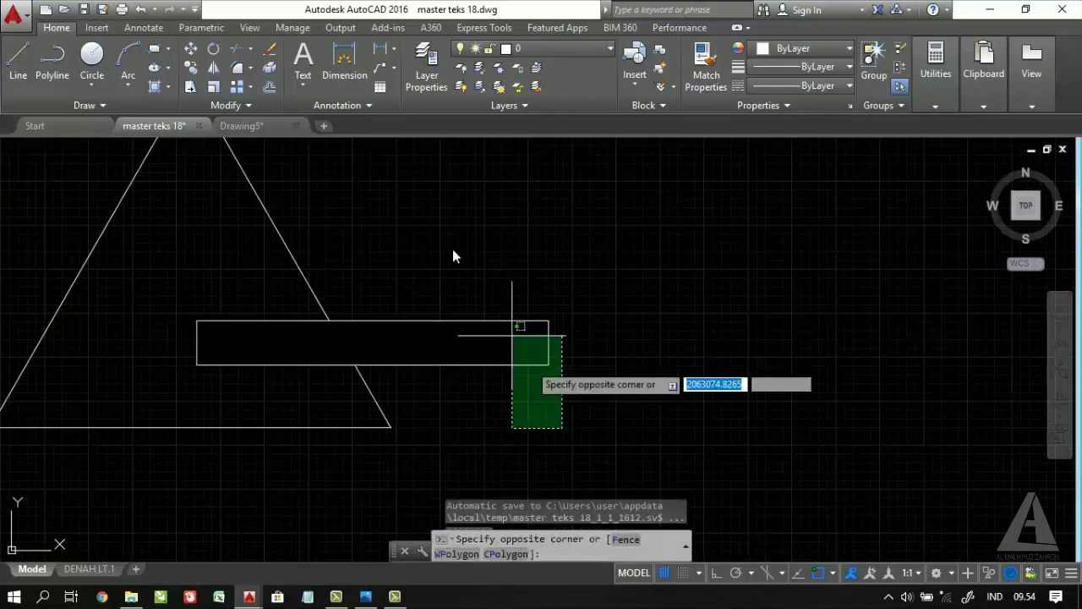
click(453, 251)
middle_drag(426, 286, 484, 297)
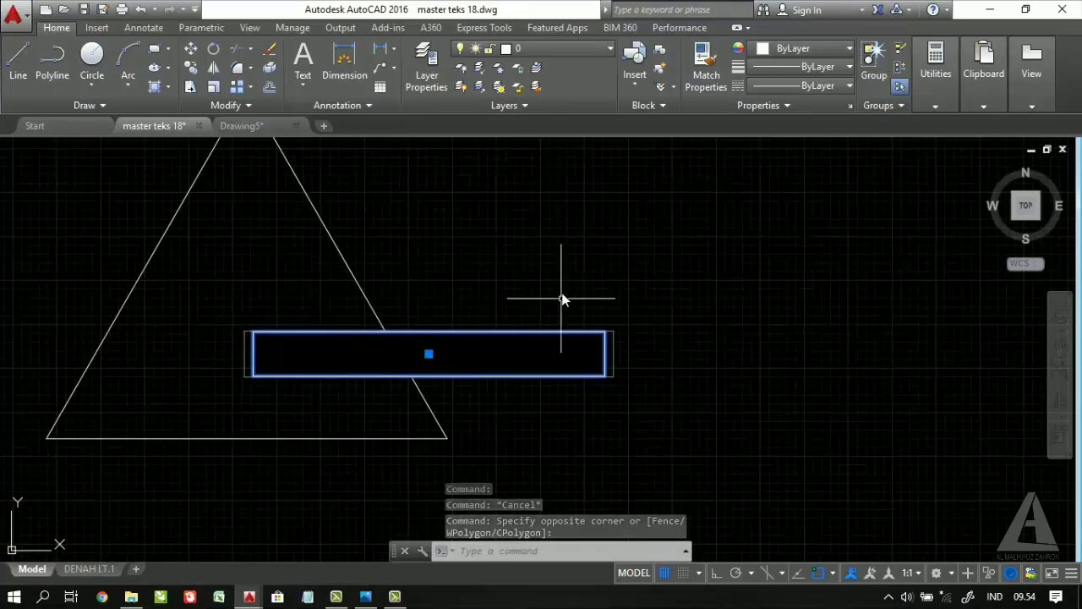
scroll(552, 325, down, 4)
scroll(563, 338, up, 4)
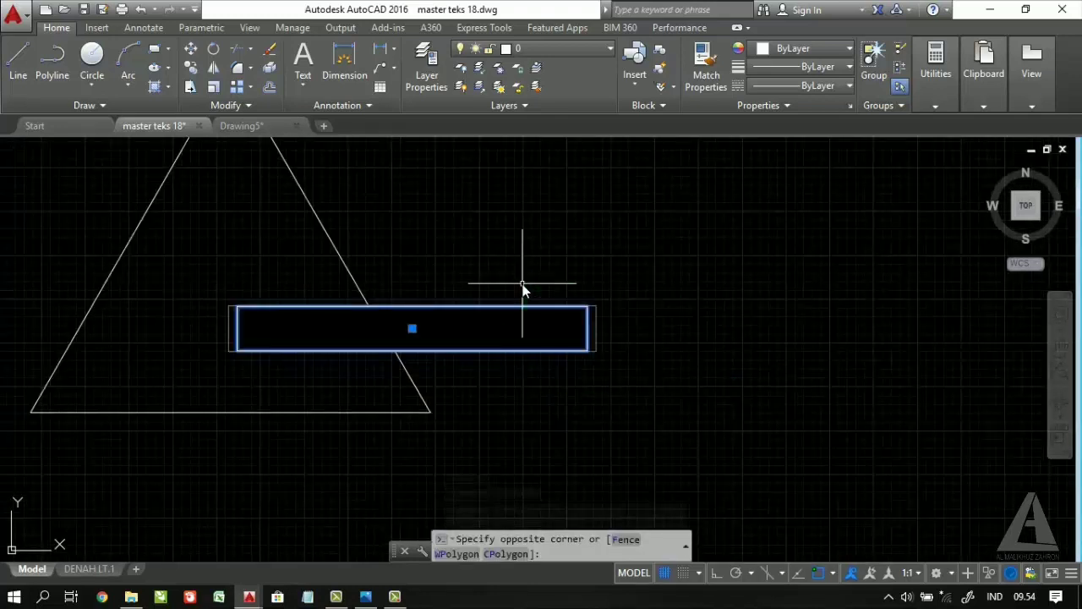
scroll(623, 290, down, 2)
key(Escape)
Draw a 400 by 400 square in the empty area beside the two triangles
mouse_move(620, 273)
middle_down()
mouse_move(580, 310)
mouse_move(449, 334)
middle_up()
scroll(582, 305, down, 4)
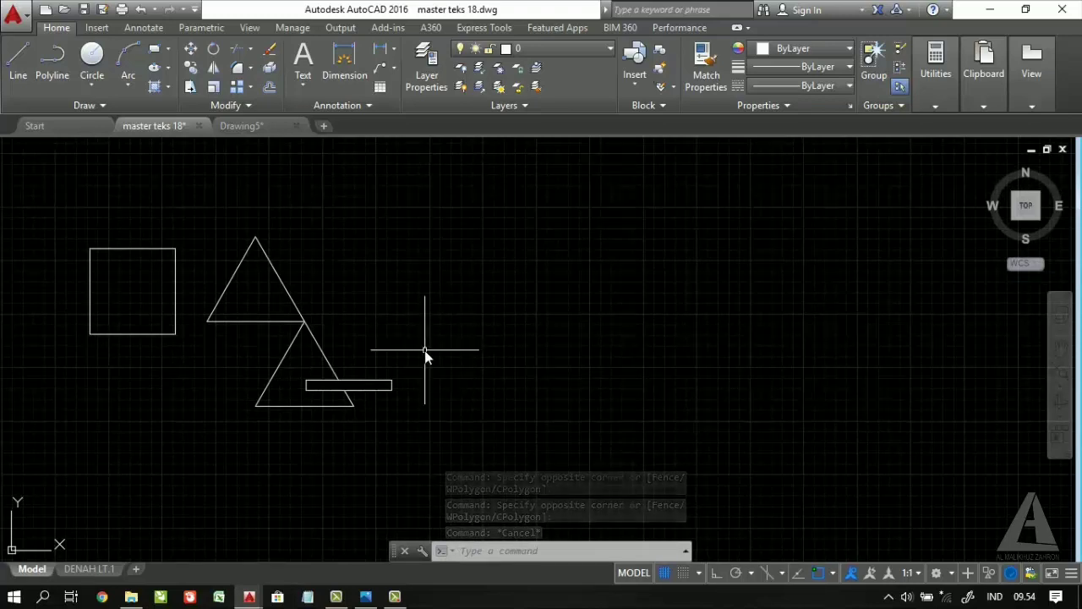
middle_drag(549, 355, 433, 385)
scroll(429, 385, down, 2)
scroll(358, 398, up, 5)
scroll(408, 393, down, 4)
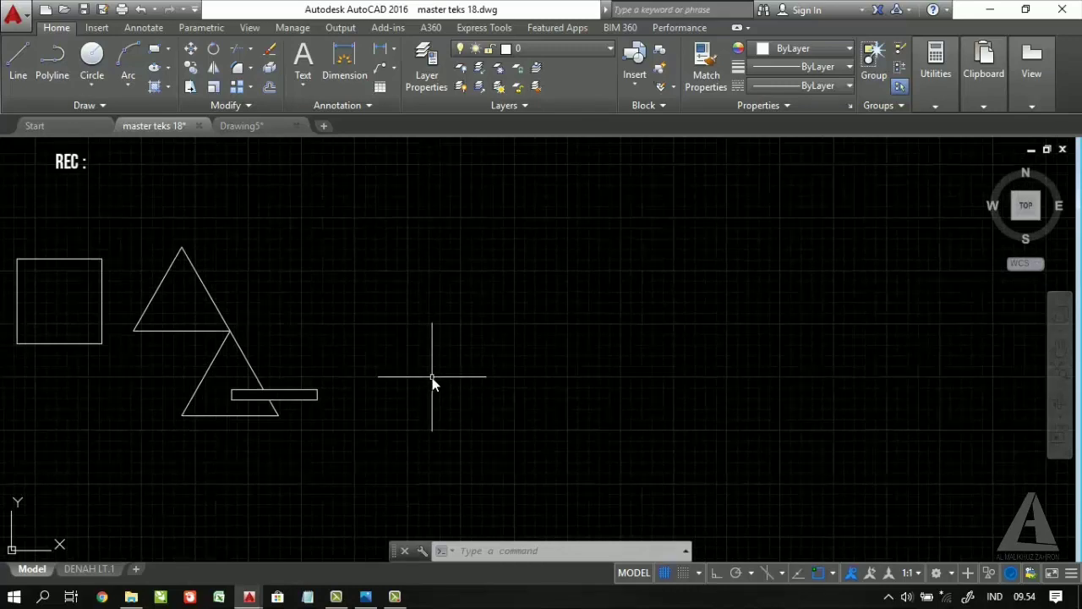
middle_drag(518, 362, 461, 370)
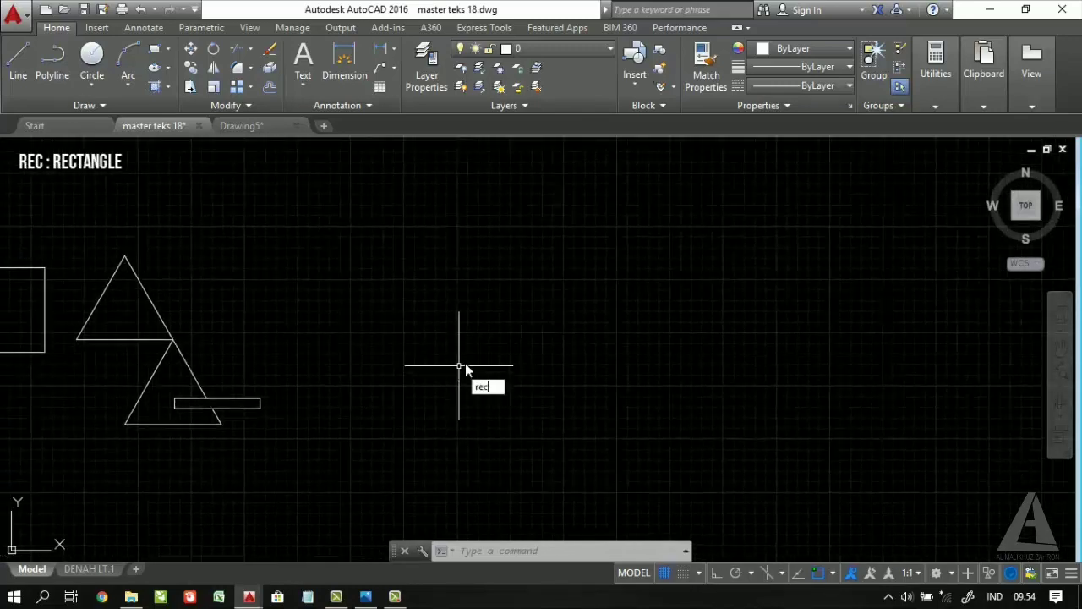
key(Return)
click(367, 253)
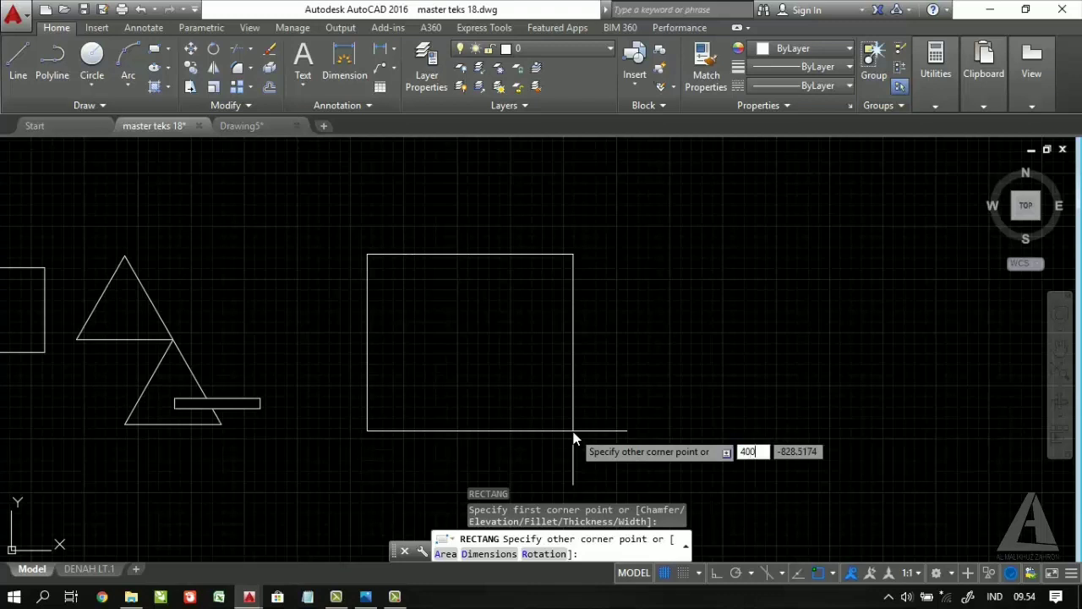
key(Tab)
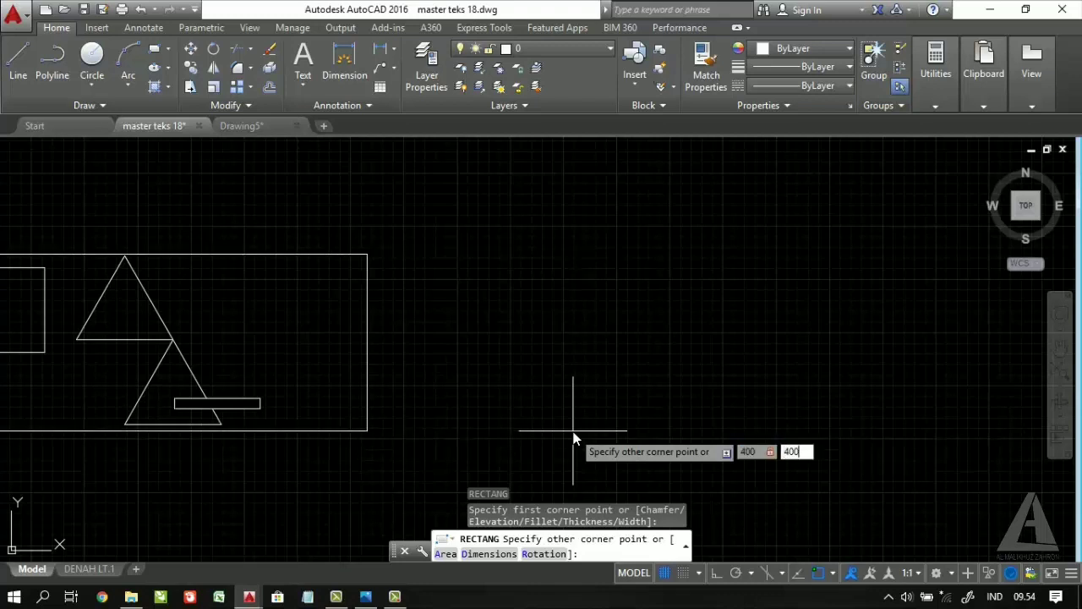
key(Return)
Draw a rectangle 400 wide and 50 high starting from the square's lower-left corner
scroll(366, 194, up, 4)
middle_drag(476, 241, 365, 287)
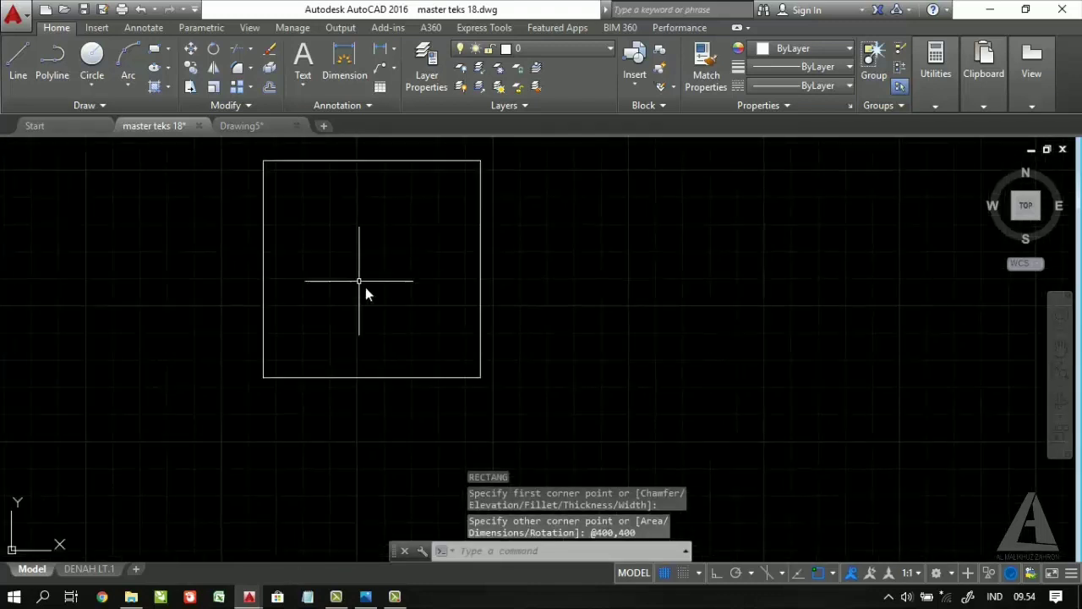
text(rec)
key(Return)
click(263, 377)
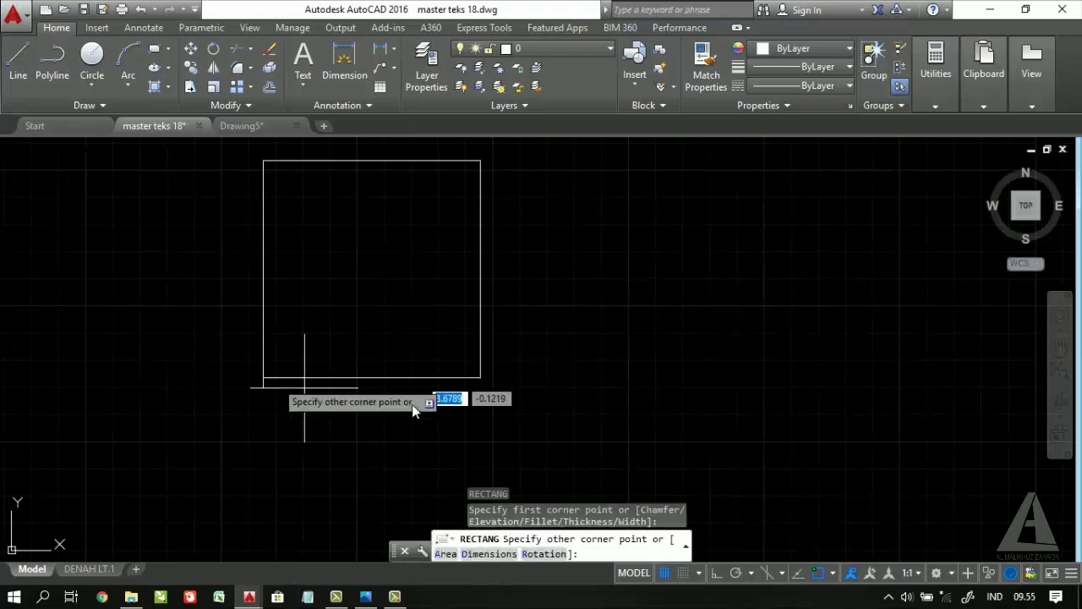
text(400)
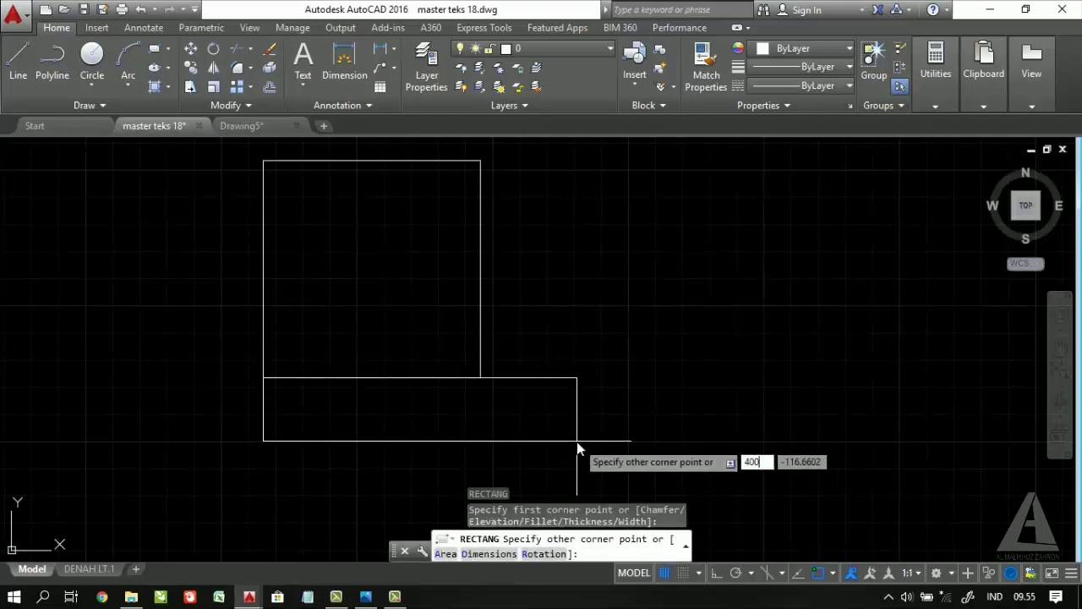
key(Tab)
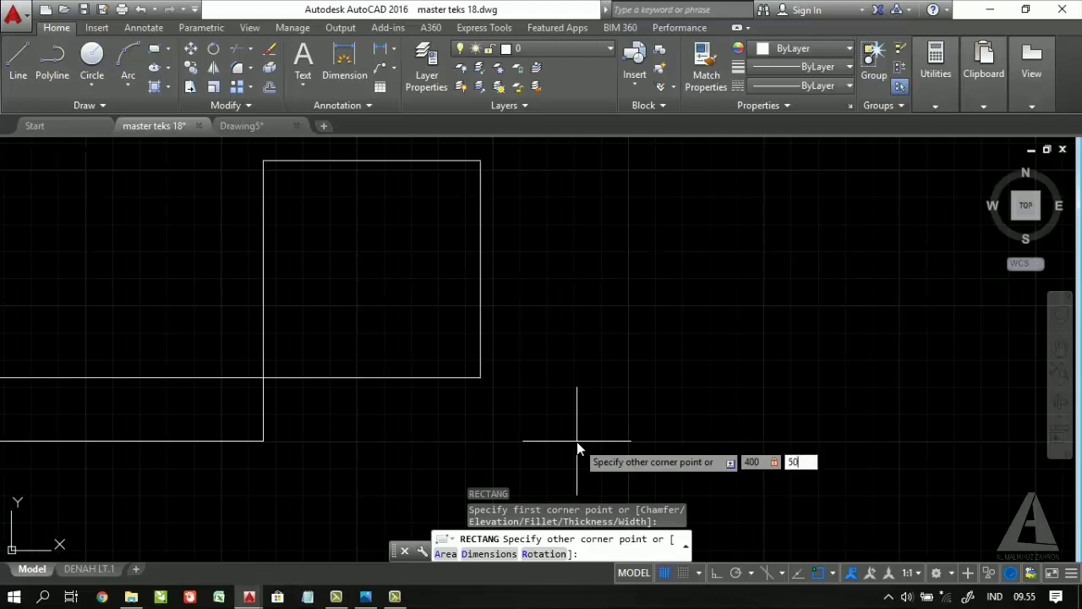
text(50)
key(Return)
Move the 400 by 50 rectangle straight down so its top edge lies on the square's bottom edge
scroll(384, 377, up, 4)
click(425, 337)
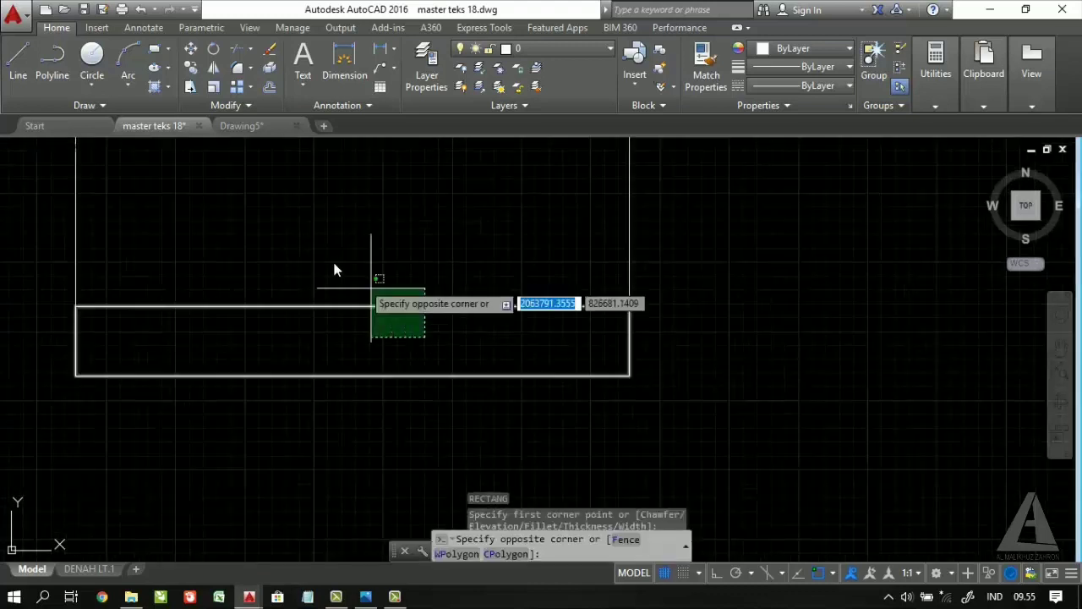
click(372, 288)
scroll(435, 279, down, 3)
text(m)
key(Return)
click(550, 301)
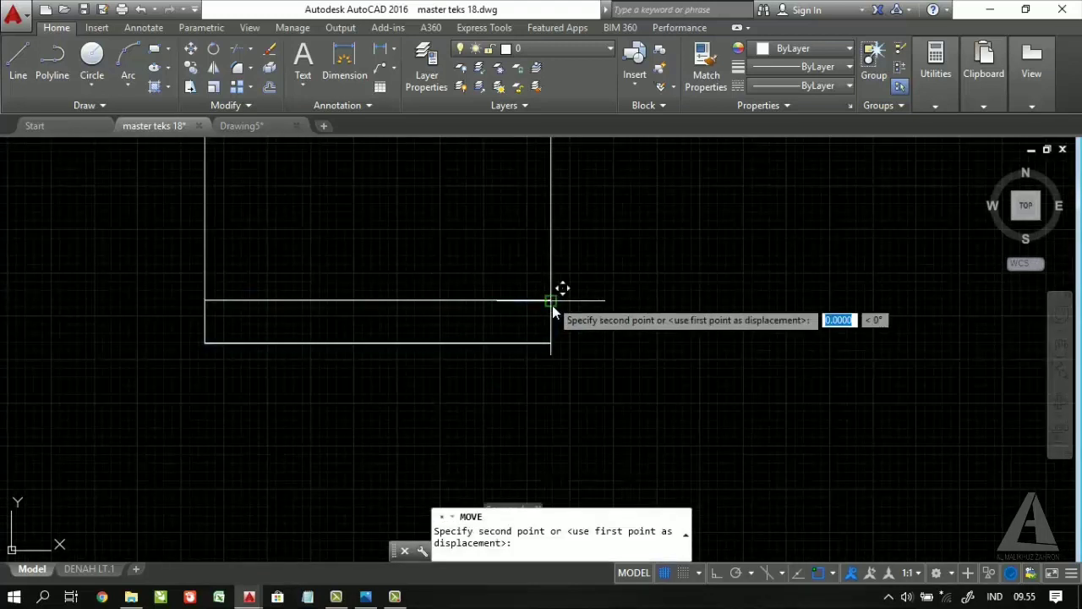
scroll(554, 312, down, 3)
scroll(558, 326, up, 3)
key(Escape)
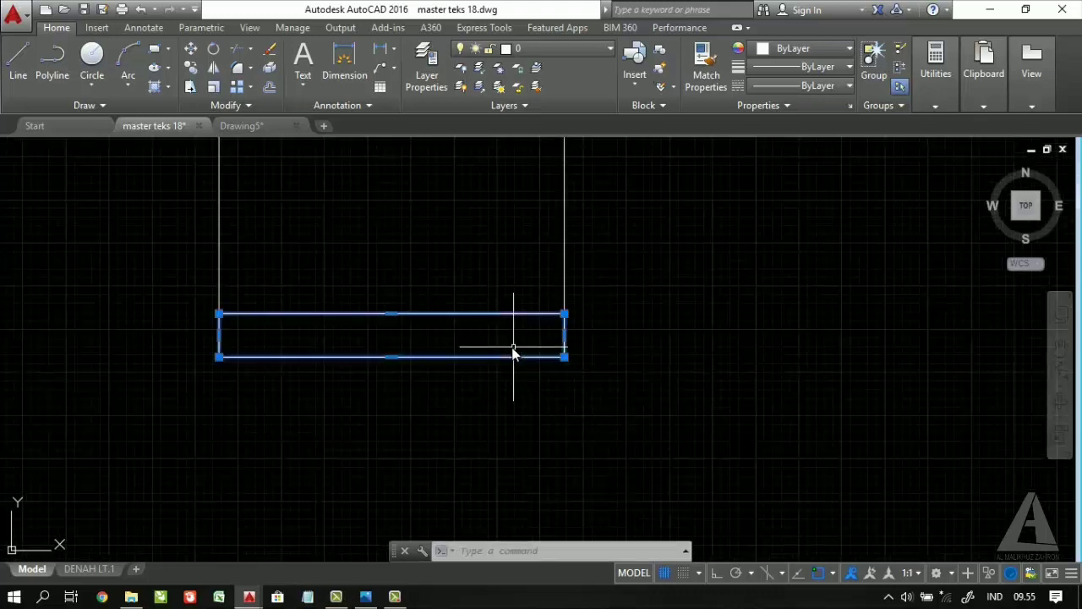
Copy the 400 by 50 rectangle twice straight down to form three stacked rows beneath the square
middle_drag(483, 367, 475, 384)
text(co)
key(Return)
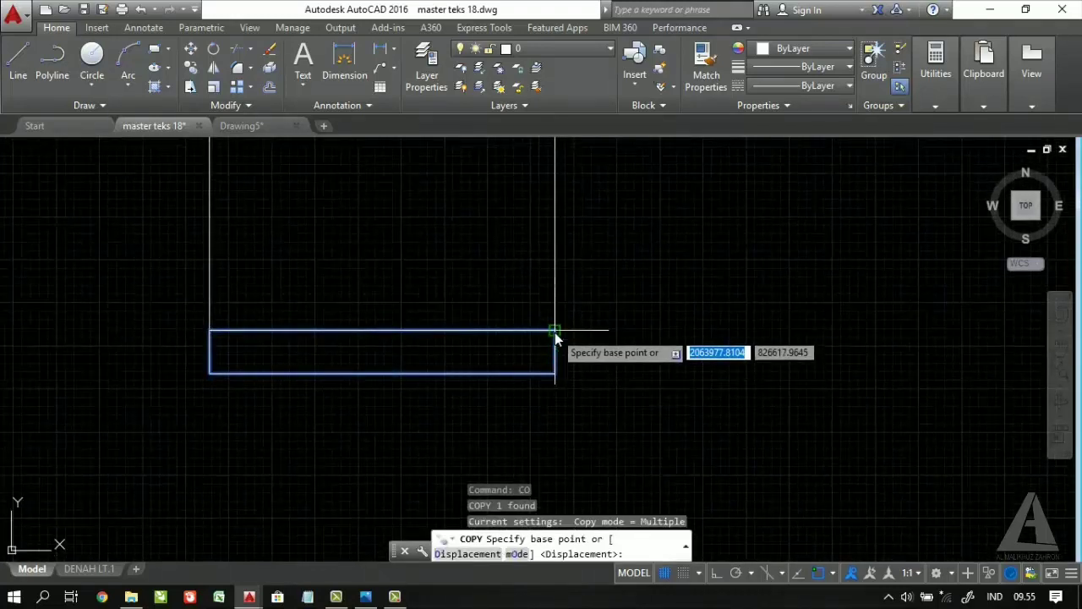
click(555, 330)
click(555, 373)
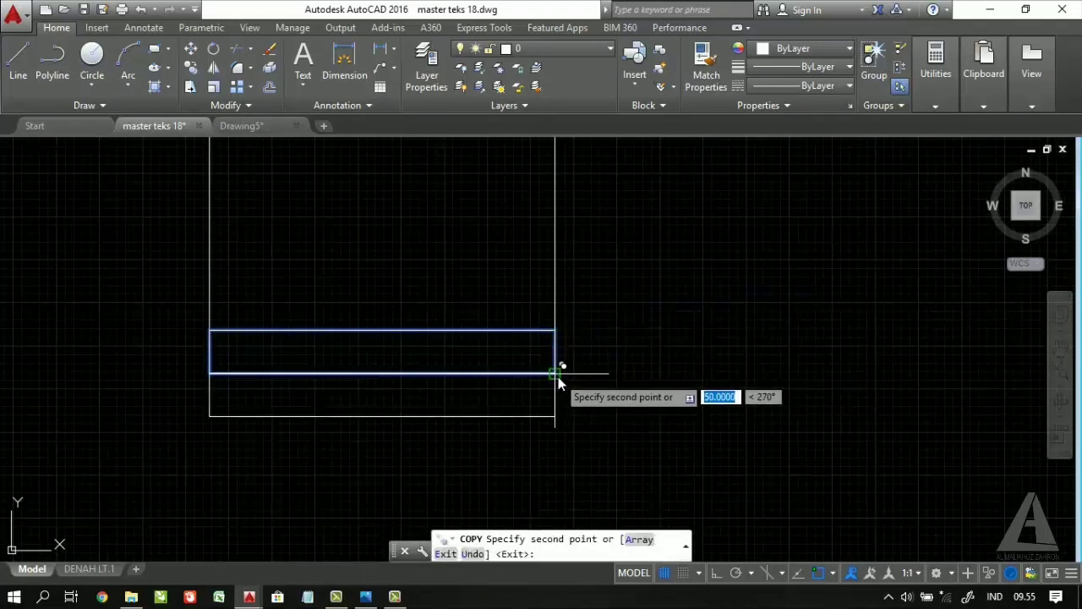
scroll(558, 369, down, 2)
key(Escape)
scroll(623, 334, down, 2)
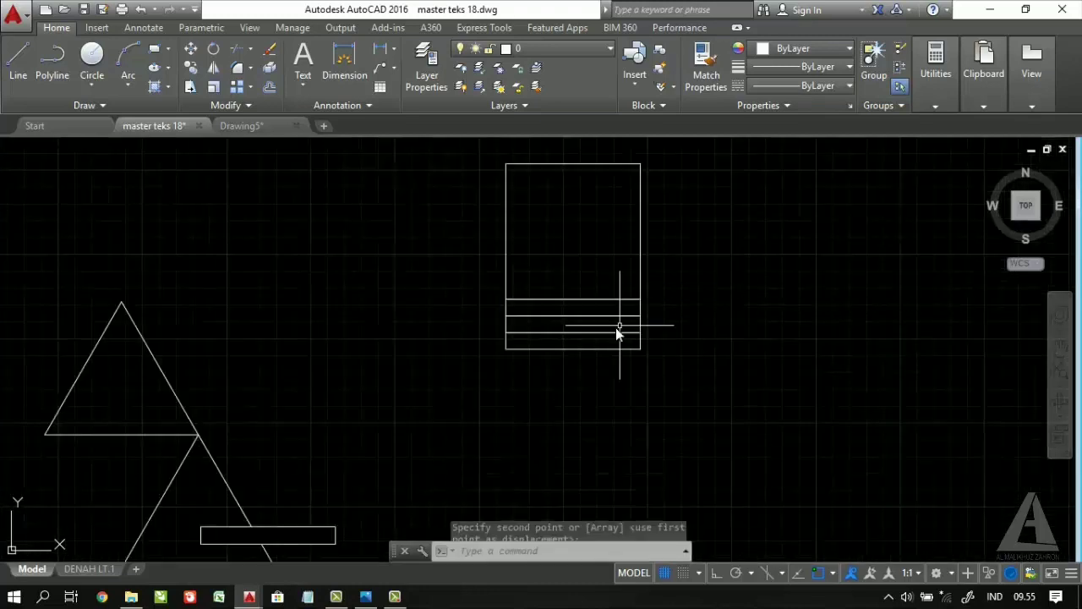
Draw a vertical line through the midpoints of the three rows, from the top row's upper edge to the bottom edge
scroll(563, 346, up, 5)
scroll(545, 302, down, 4)
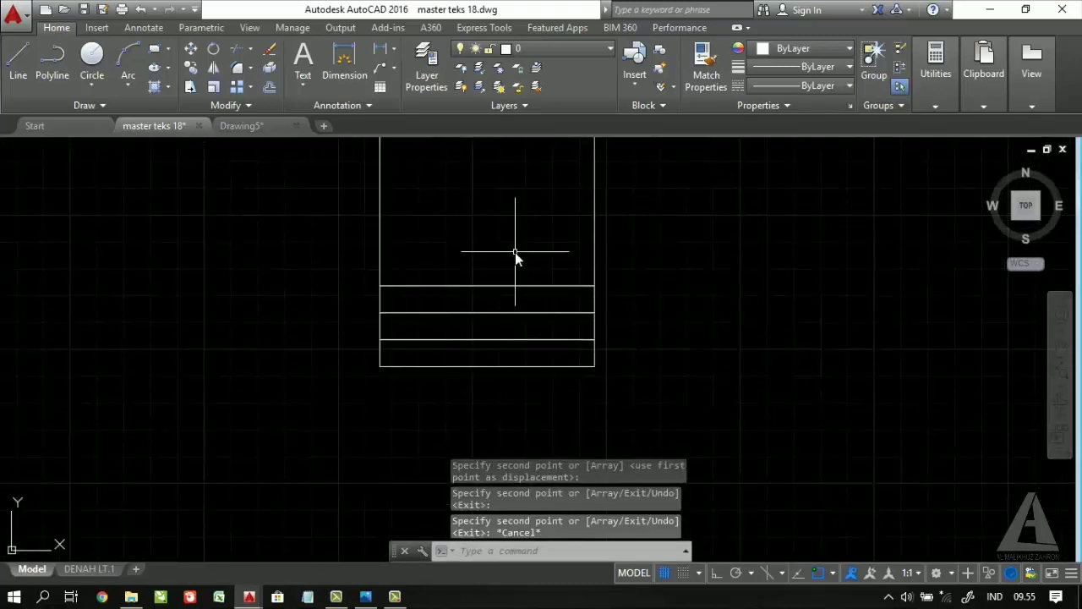
text(l)
key(Return)
click(487, 286)
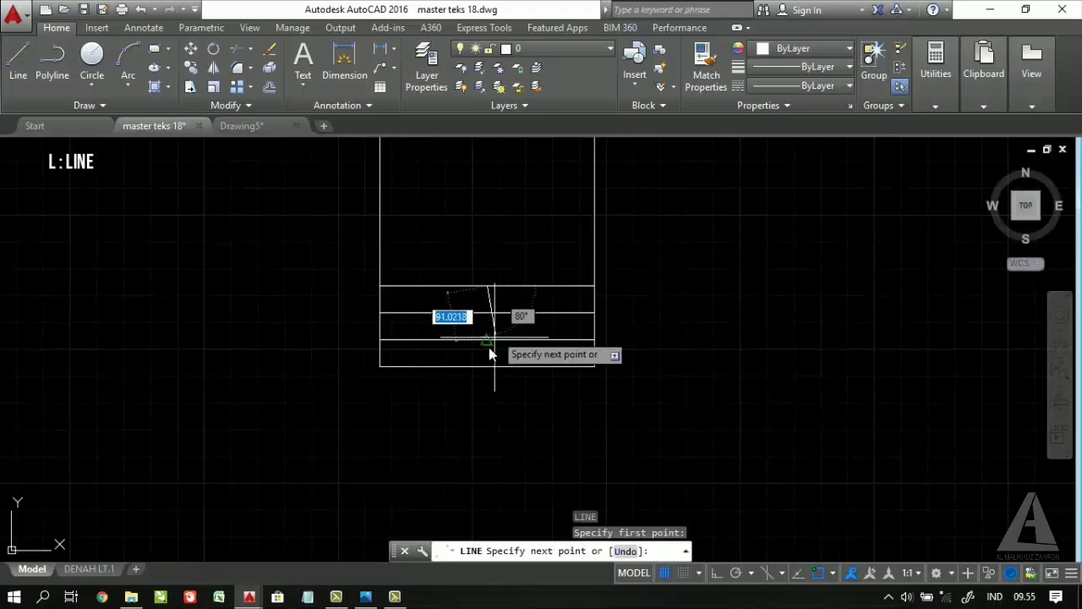
click(488, 370)
key(Return)
scroll(514, 309, up, 4)
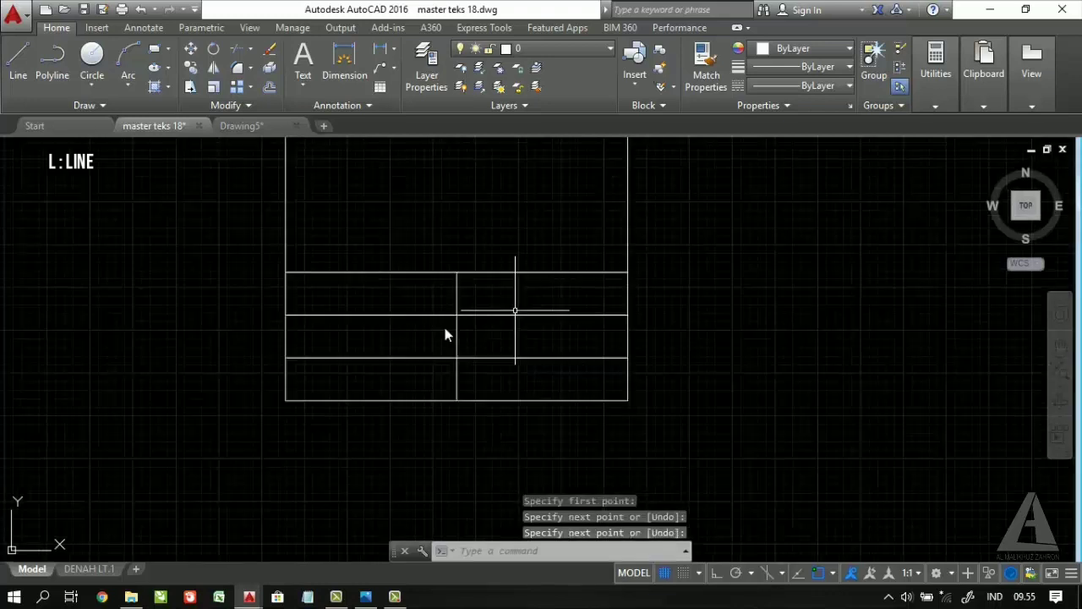
Add the multiline text "Nama :" in the top row's left cell
scroll(562, 317, down, 3)
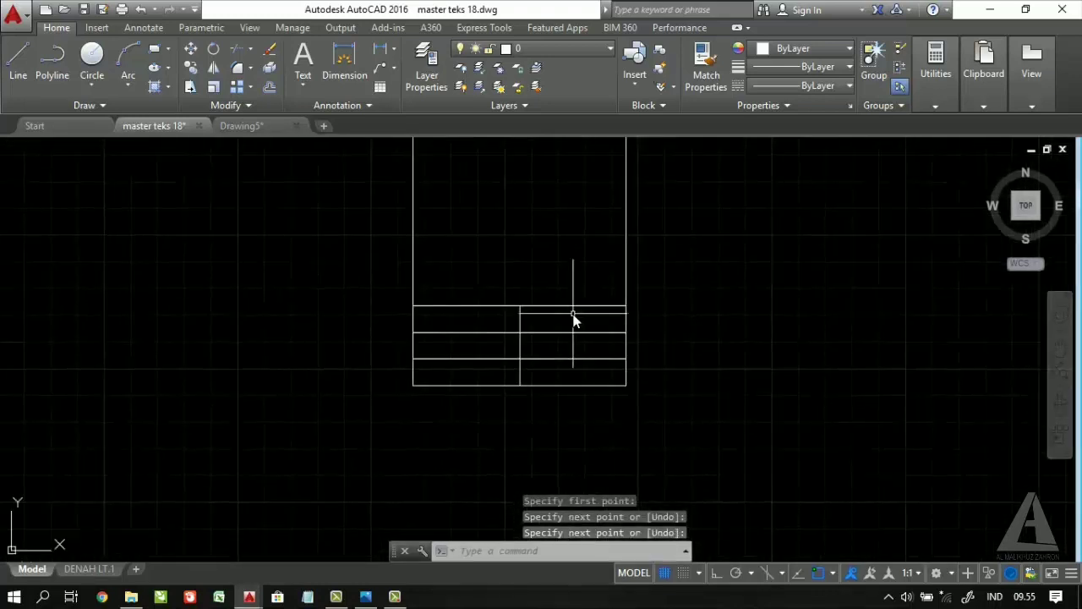
text(t)
key(Return)
scroll(474, 321, up, 4)
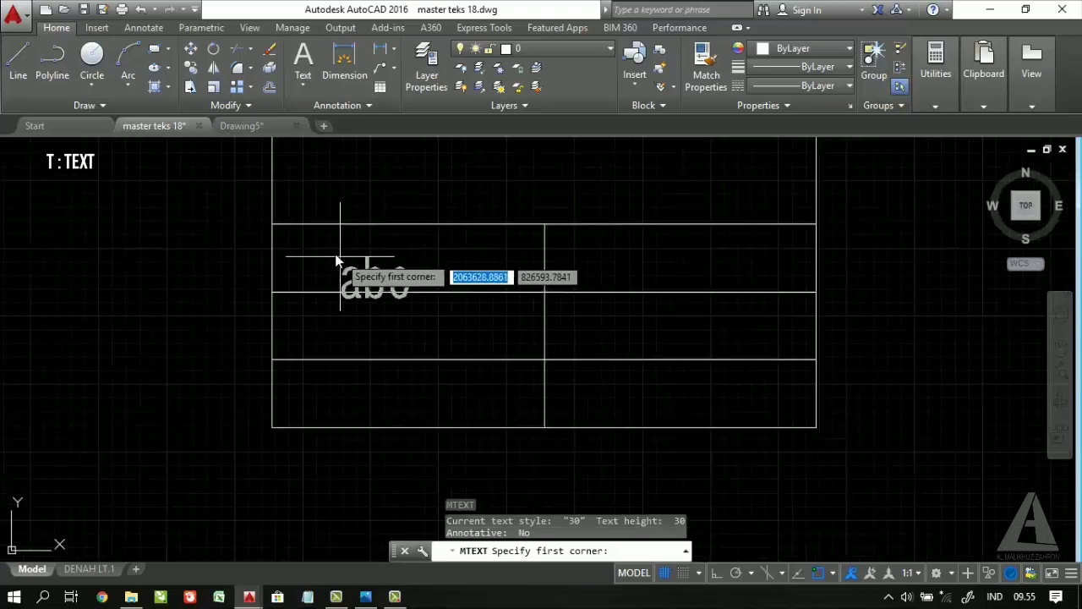
click(310, 242)
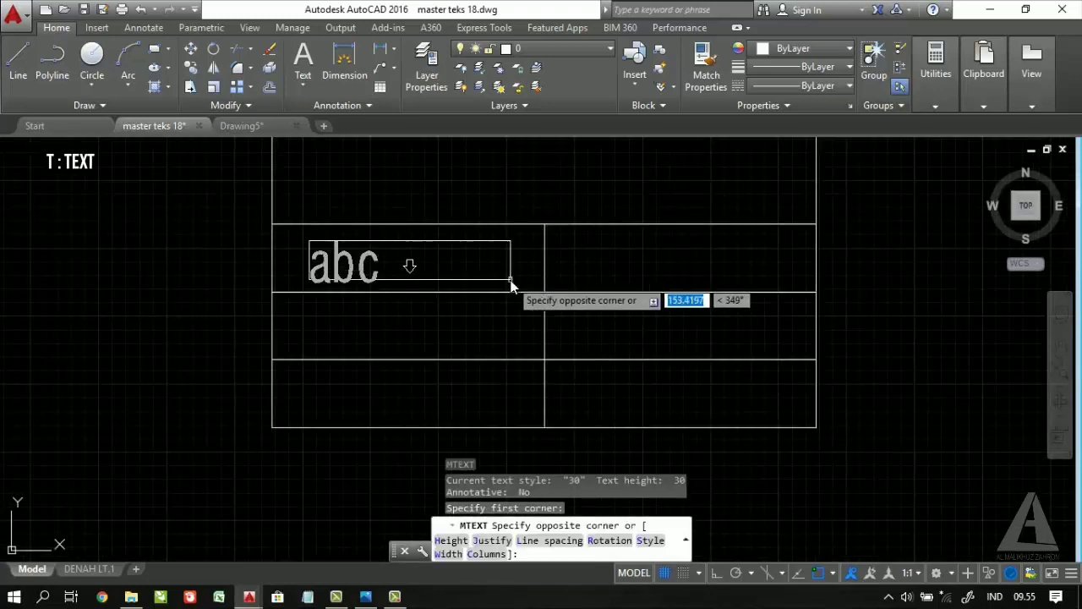
click(490, 280)
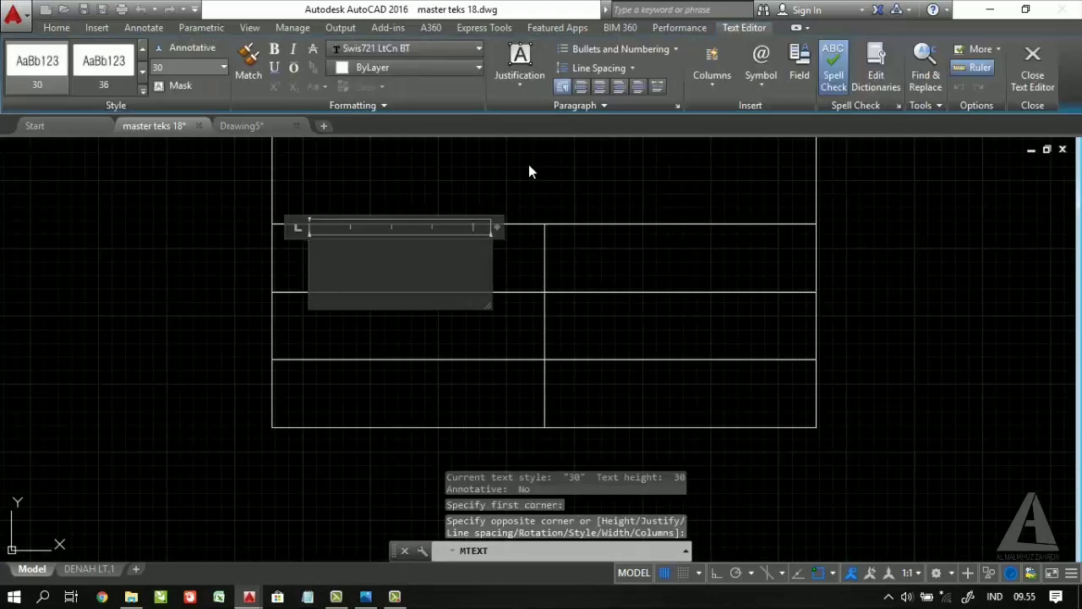
text(Nama)
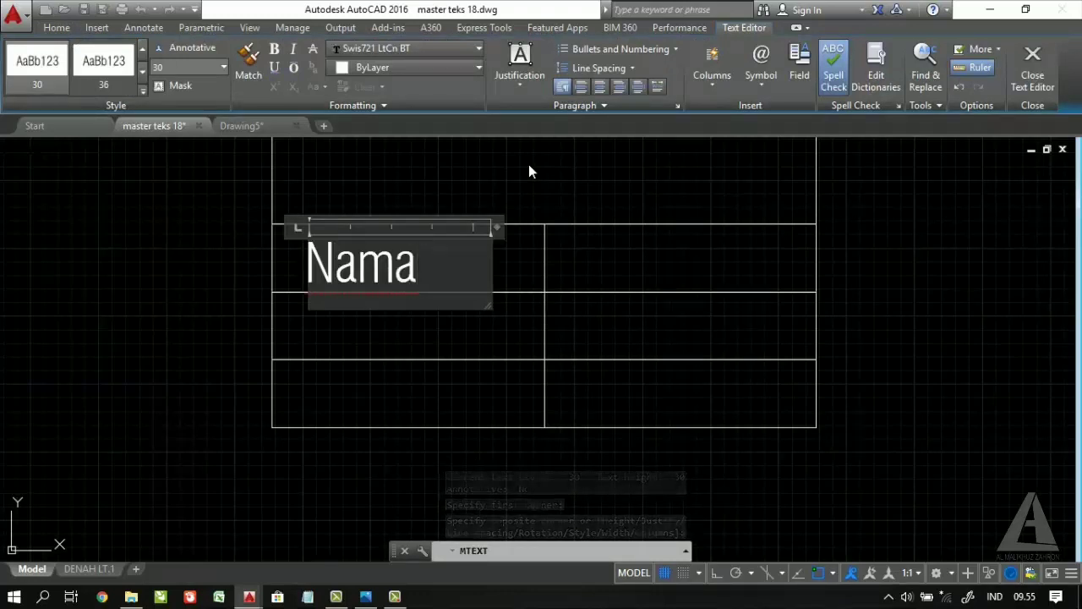
text( :)
click(529, 172)
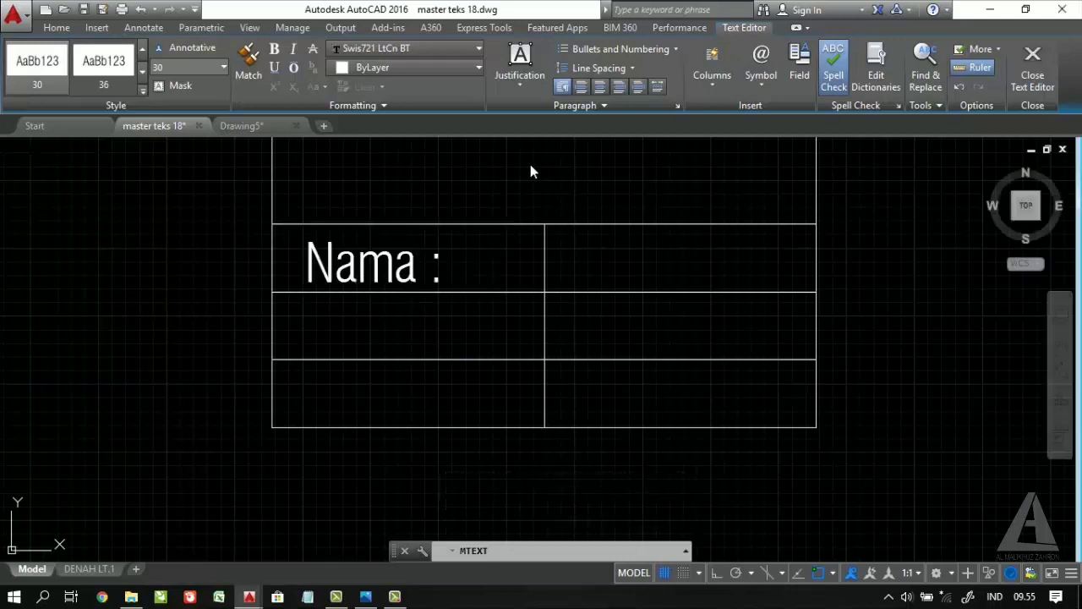
Copy the "Nama :" text into the left cells of the middle and bottom rows
scroll(457, 245, up, 2)
click(461, 247)
click(367, 234)
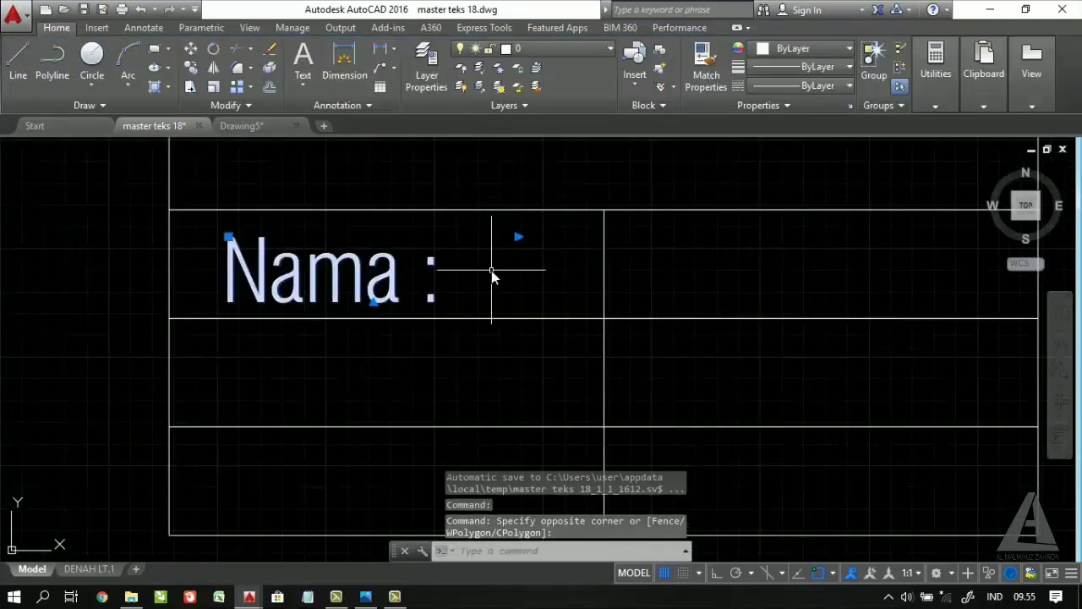
text(co)
key(Return)
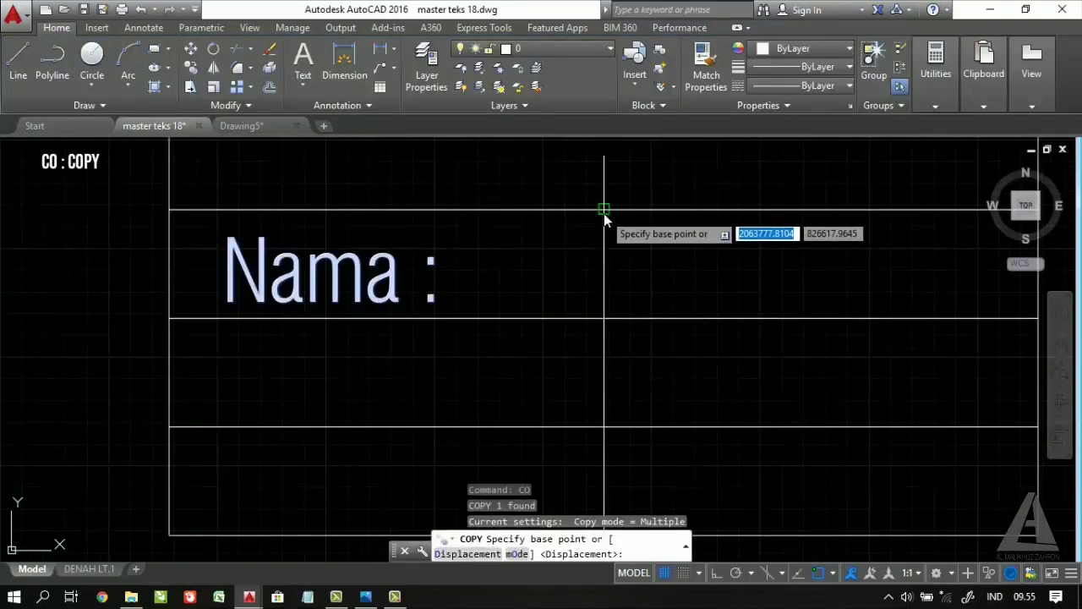
click(604, 210)
scroll(609, 213, down, 2)
click(618, 278)
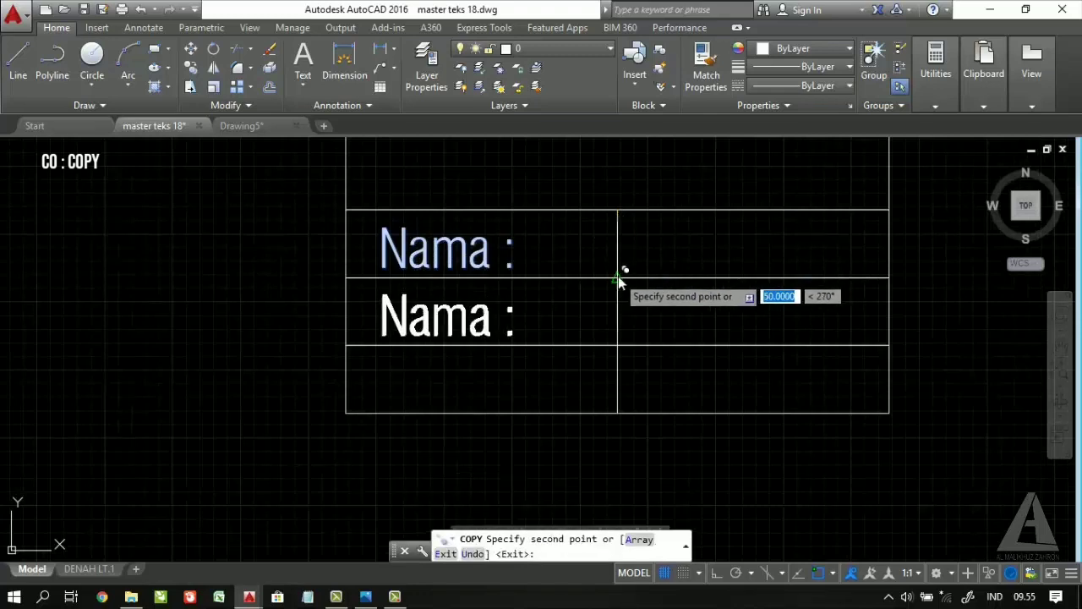
click(618, 345)
scroll(450, 331, down, 2)
scroll(380, 351, up, 2)
key(Escape)
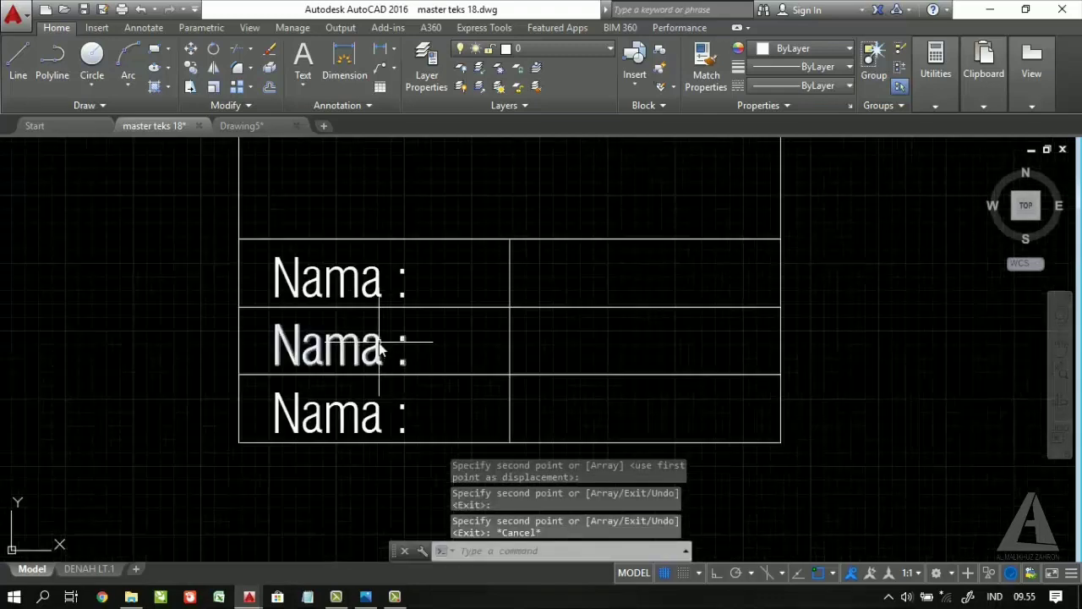
Change the text in the middle row's left cell to "Harga :"
double_click(378, 348)
scroll(381, 347, up, 2)
drag(383, 347, 227, 344)
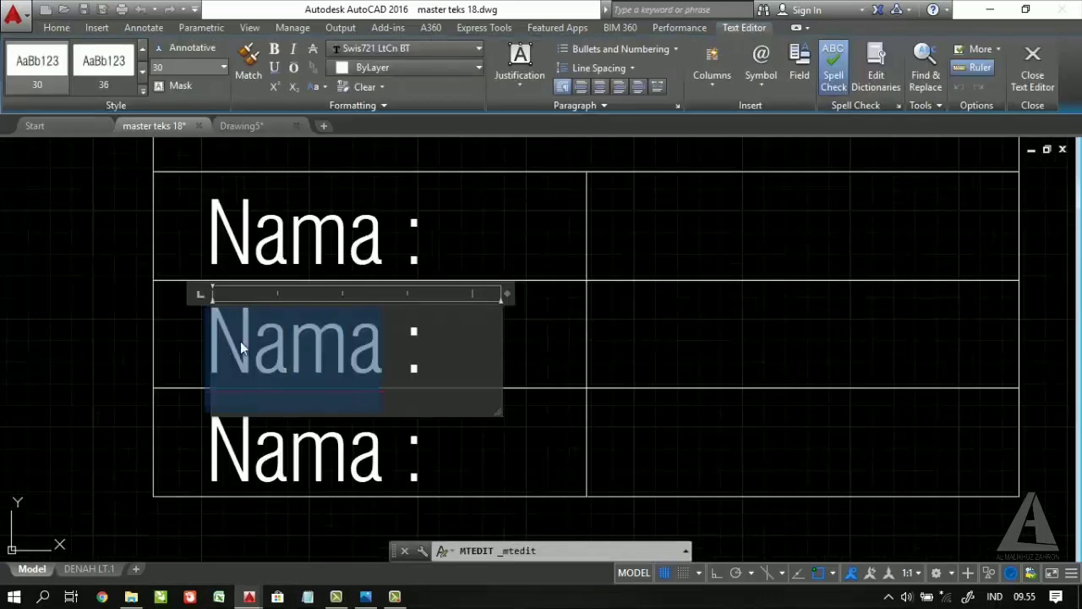
text(Harga)
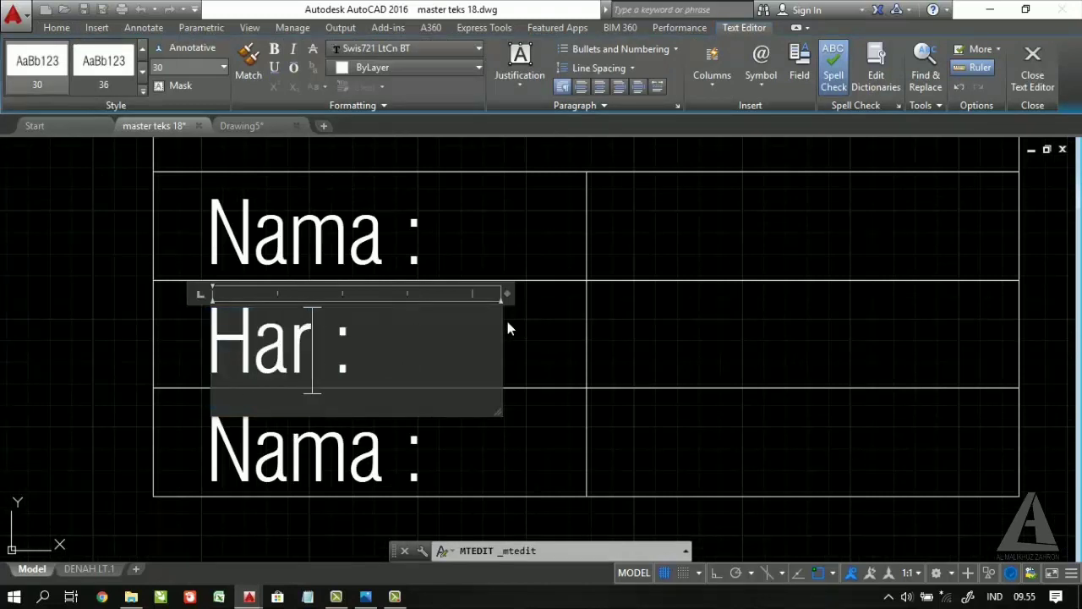
click(485, 427)
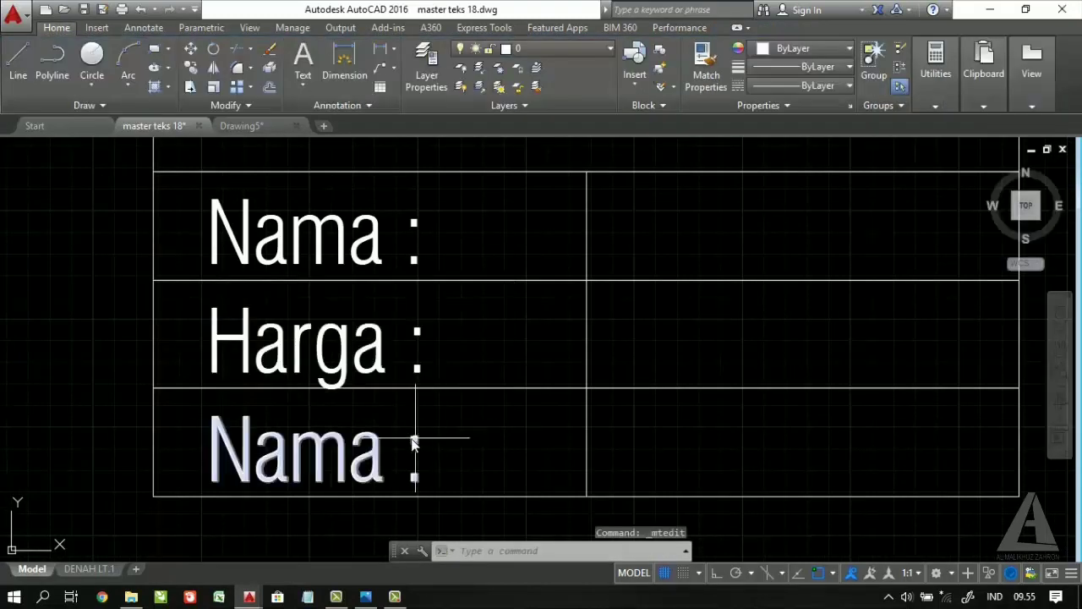
Change the text in the bottom row's left cell to "Kode :", keeping its colon aligned with the labels above
double_click(391, 462)
drag(385, 456, 207, 454)
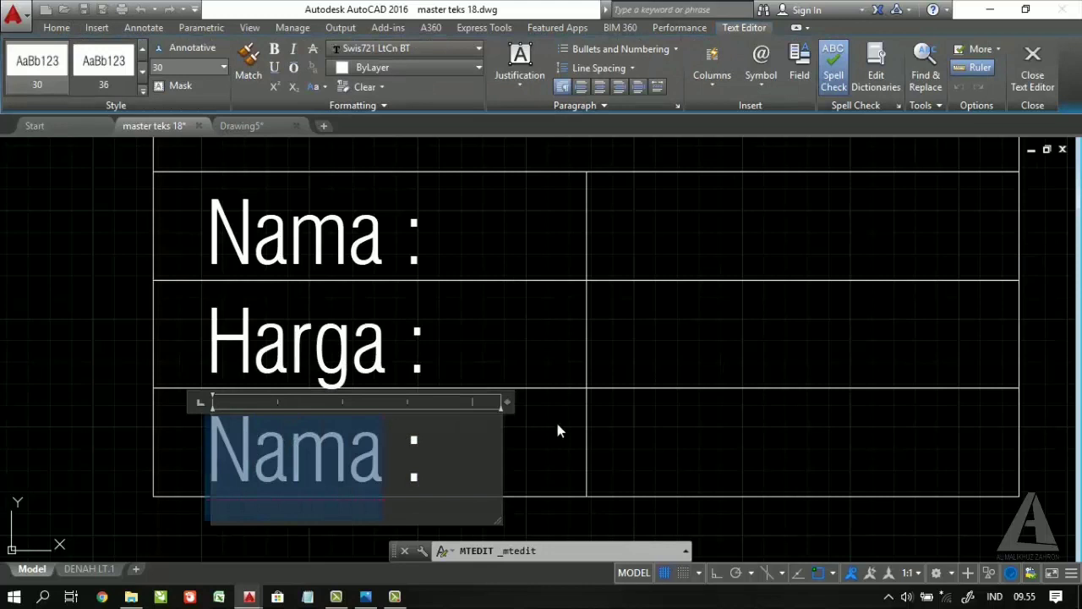
text(Kof)
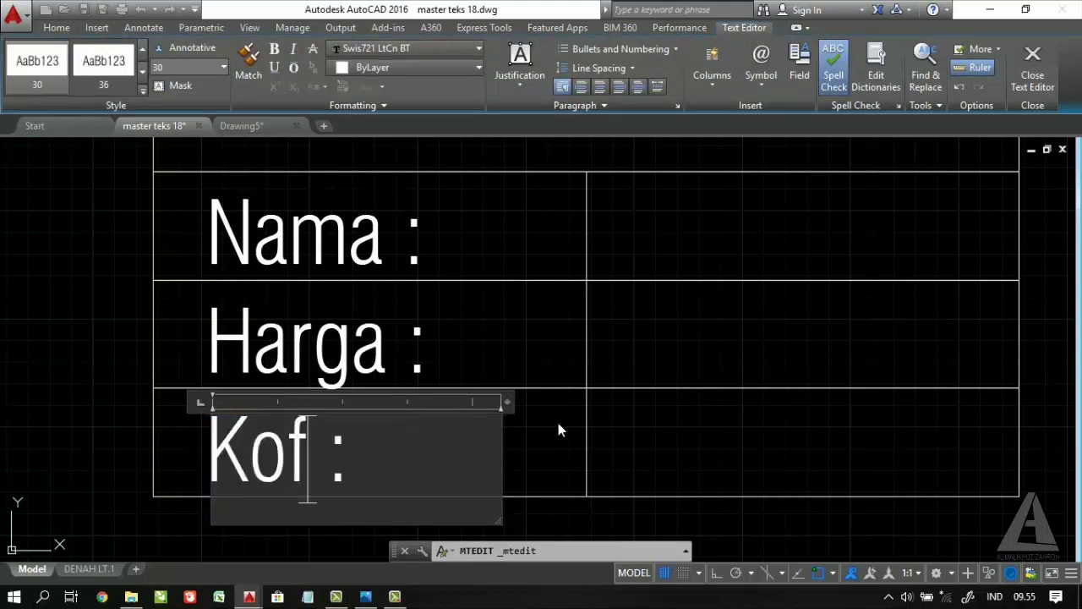
key(BackSpace)
text(de)
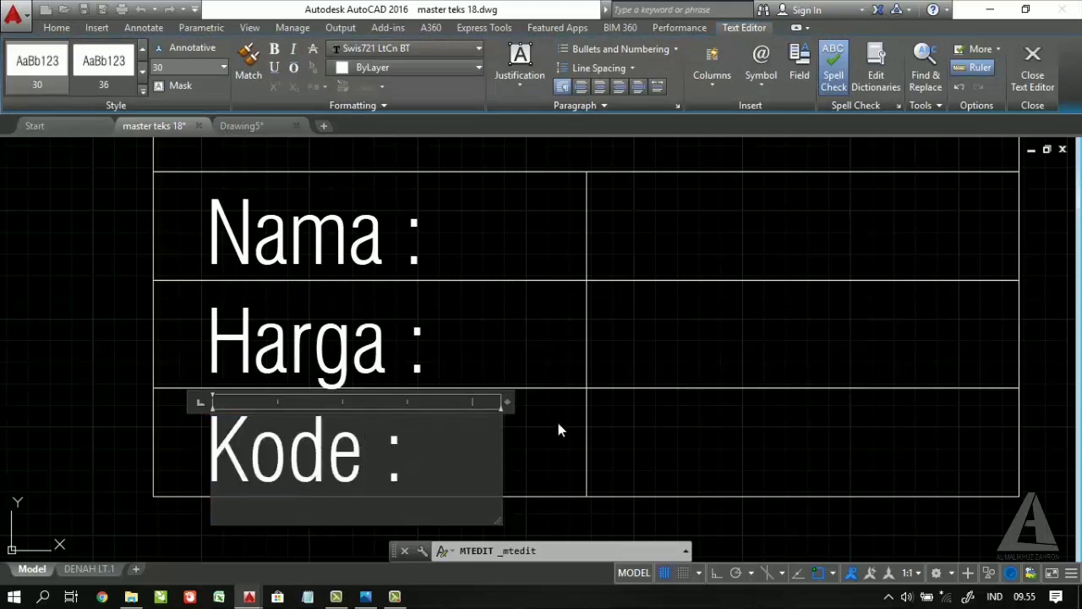
key(BackSpace)
click(539, 373)
Define an attribute with the tag NA and place it in the right cell of the Nama row
scroll(592, 339, down, 4)
scroll(616, 305, up, 3)
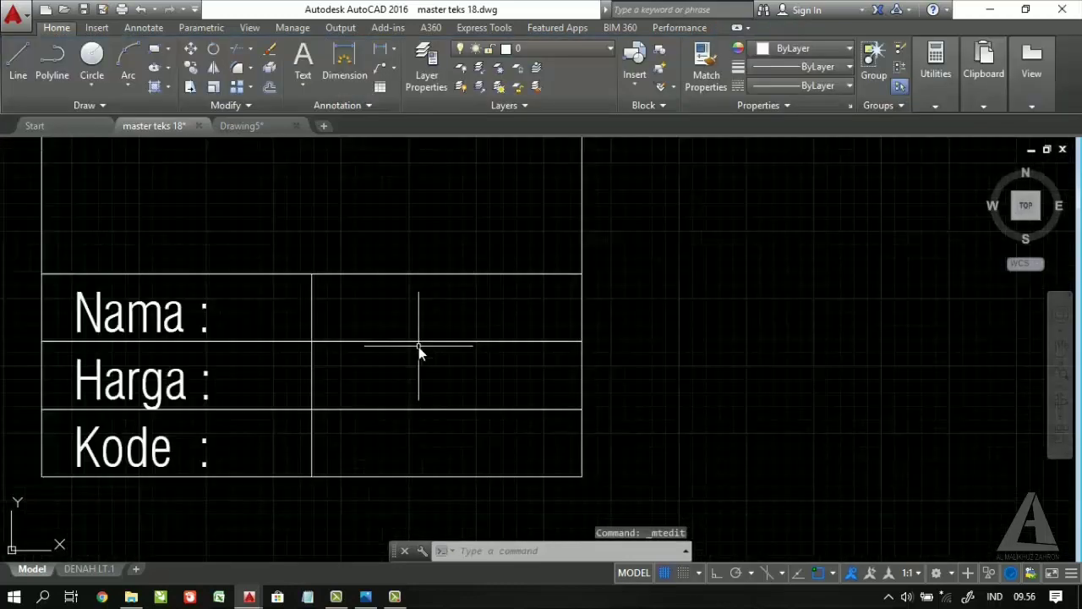
scroll(477, 319, down, 2)
middle_drag(485, 337, 473, 352)
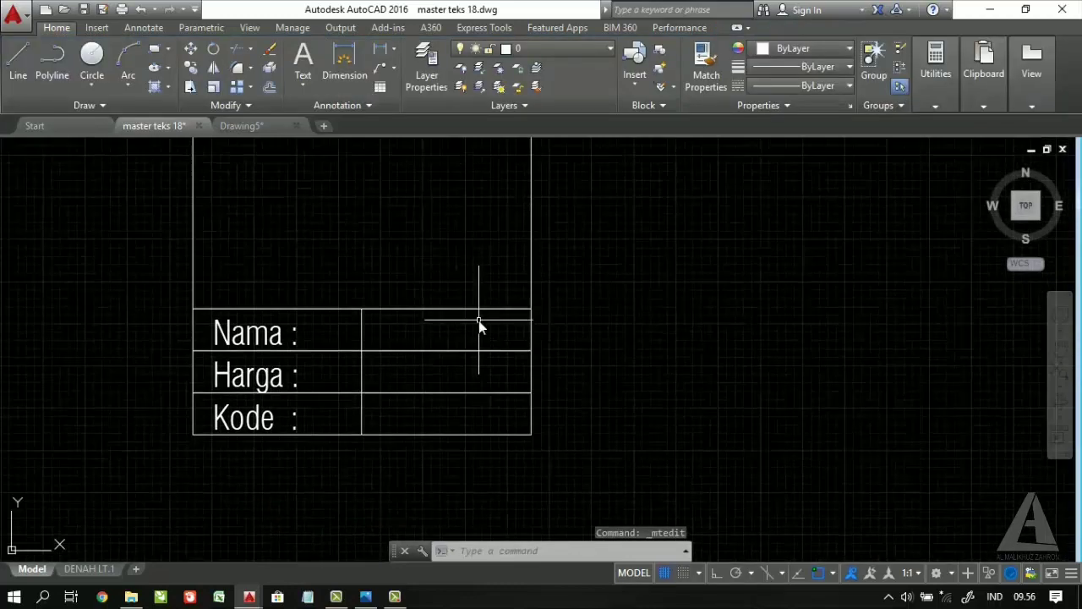
text(ATT)
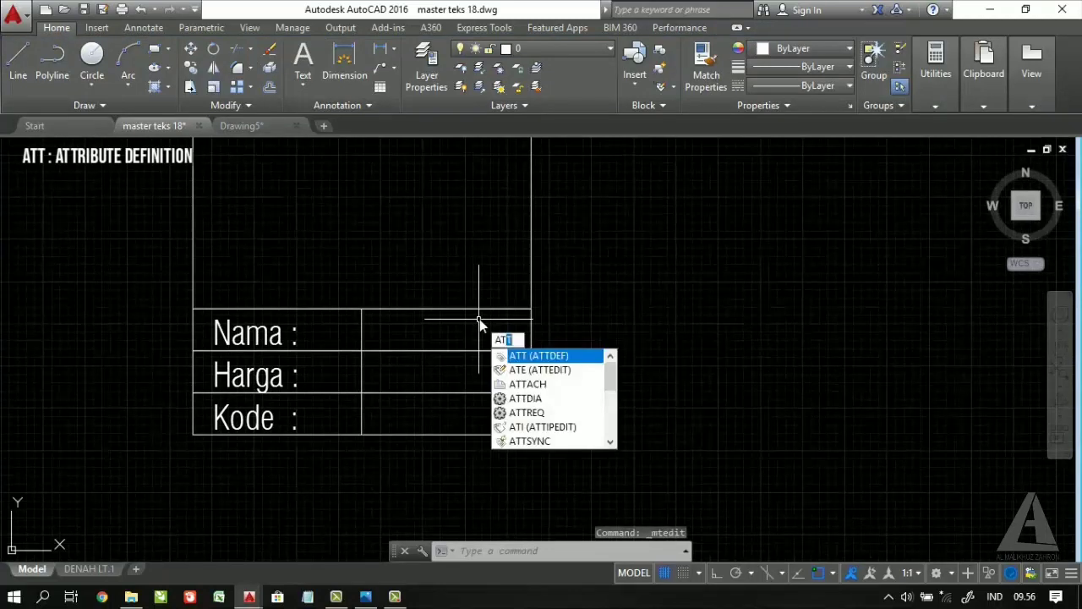
key(Return)
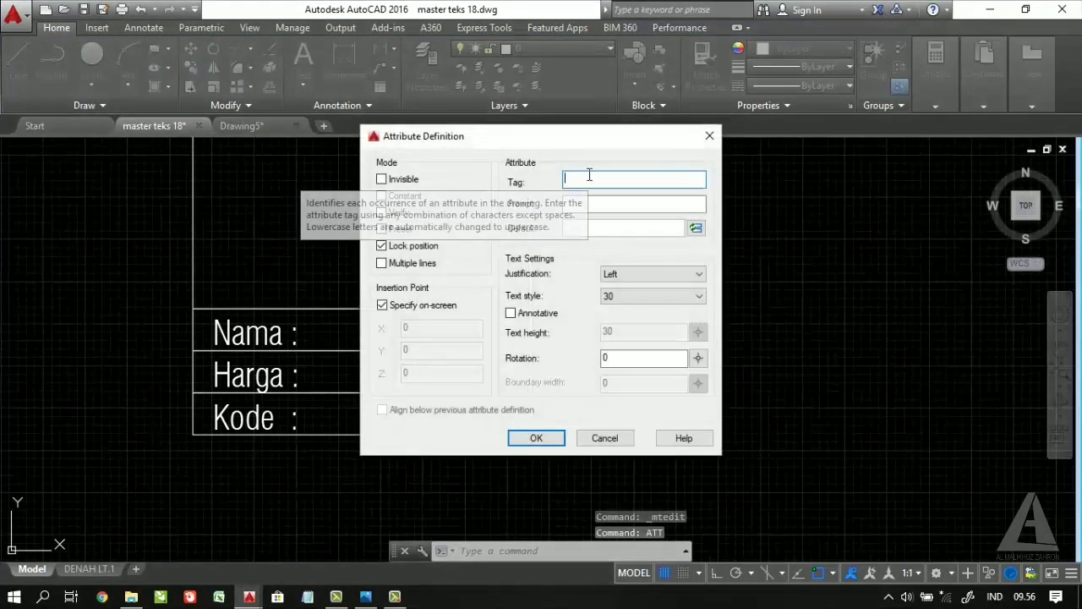
text(NA)
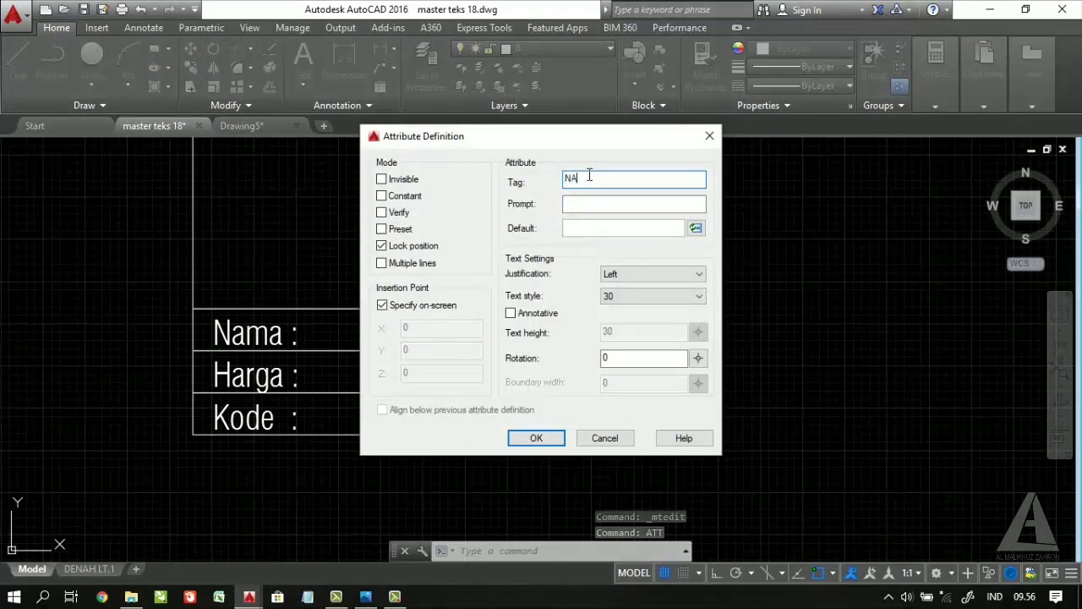
click(536, 437)
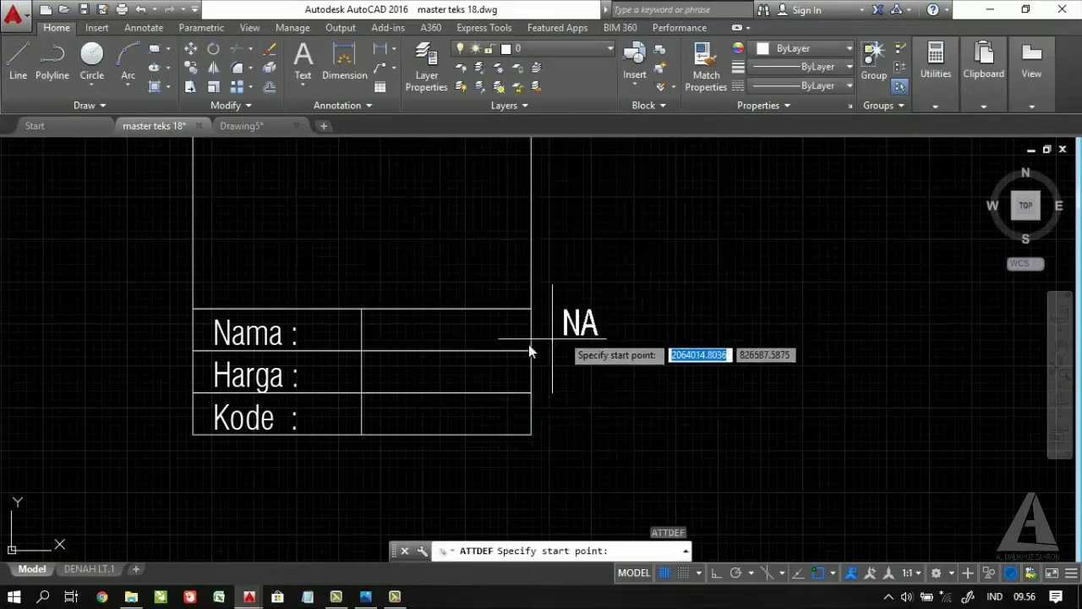
scroll(348, 352, up, 5)
scroll(321, 350, up, 2)
scroll(291, 341, down, 2)
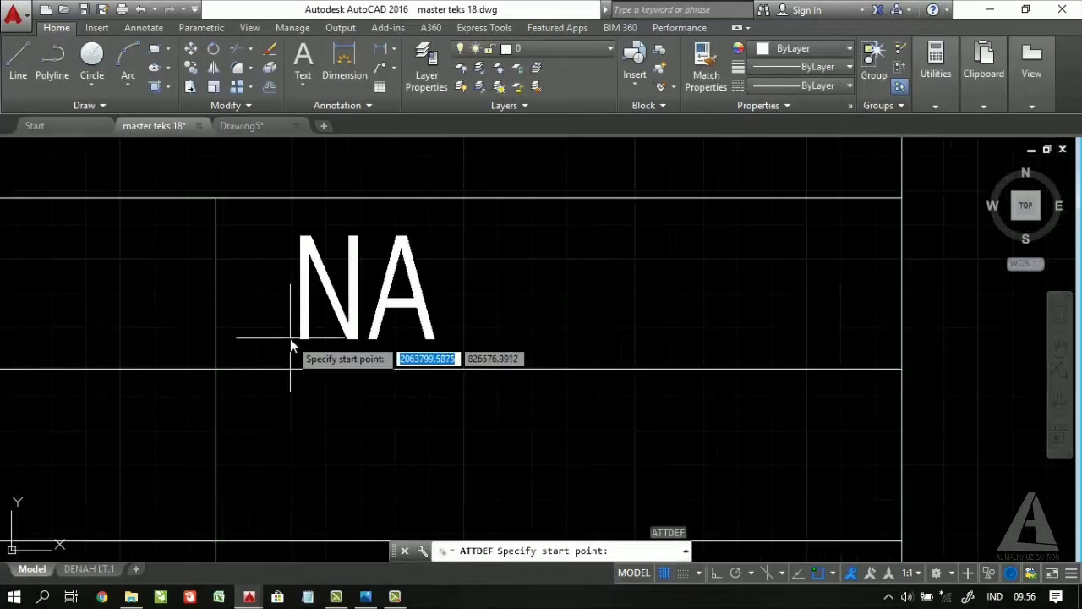
Define an attribute with the tag HA and place it in the right cell of the Harga row, beneath NA
scroll(543, 321, down, 3)
middle_drag(544, 322, 498, 321)
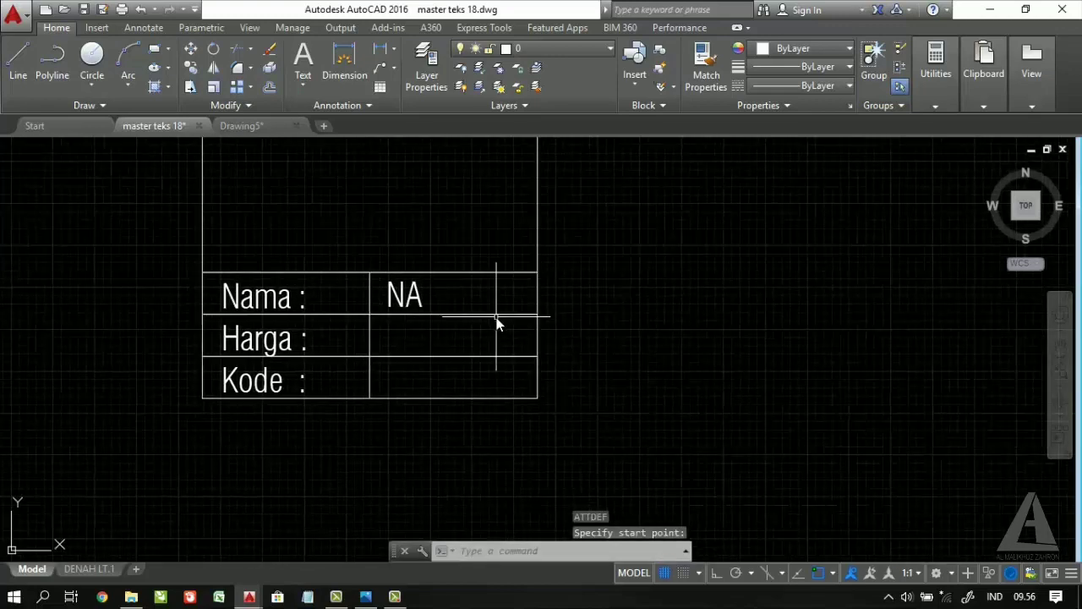
click(504, 310)
key(Return)
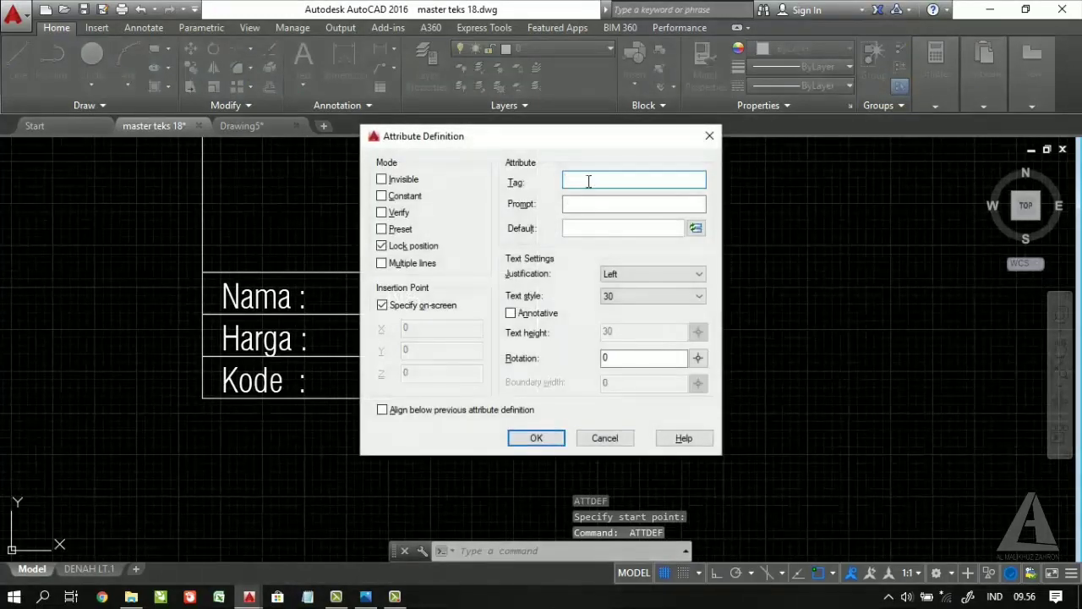
text(HA)
click(541, 437)
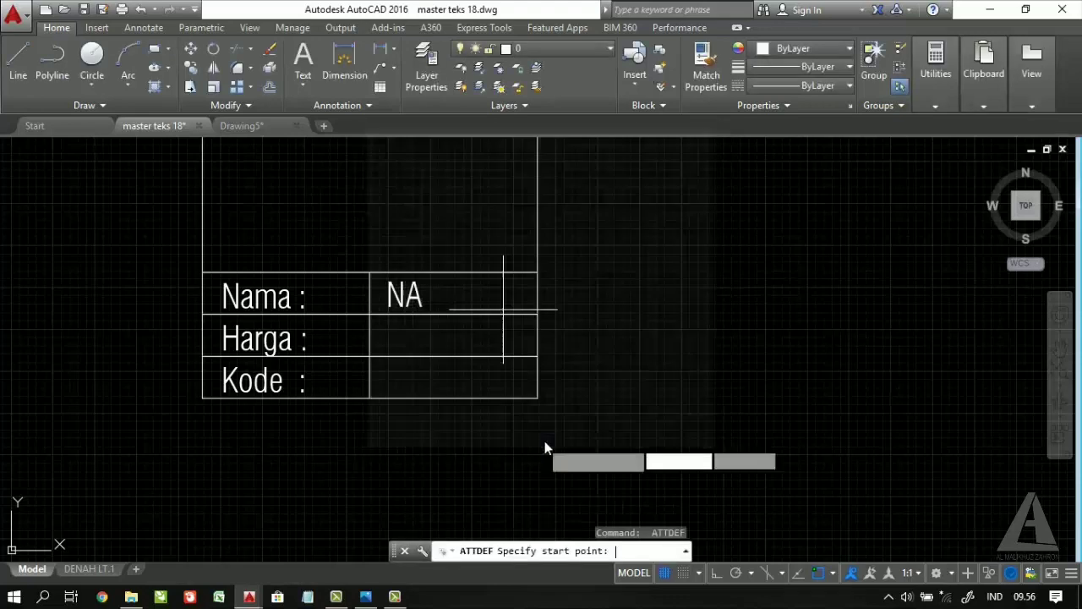
scroll(474, 398, up, 6)
scroll(355, 355, down, 2)
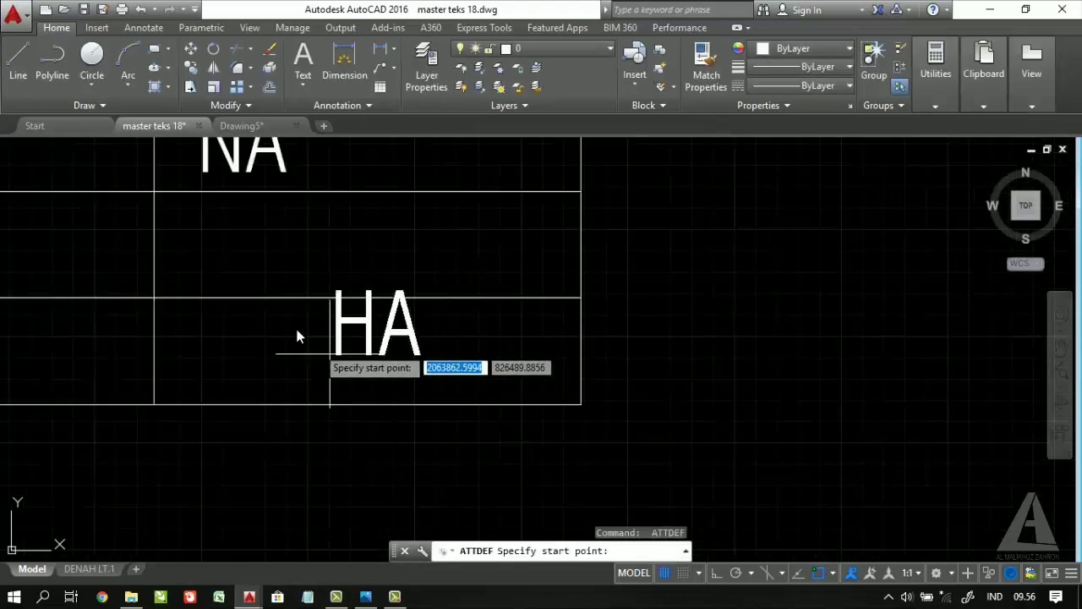
click(193, 283)
Define an attribute with the tag KO and place it in the right cell of the Kode row, beneath HA
scroll(477, 313, down, 3)
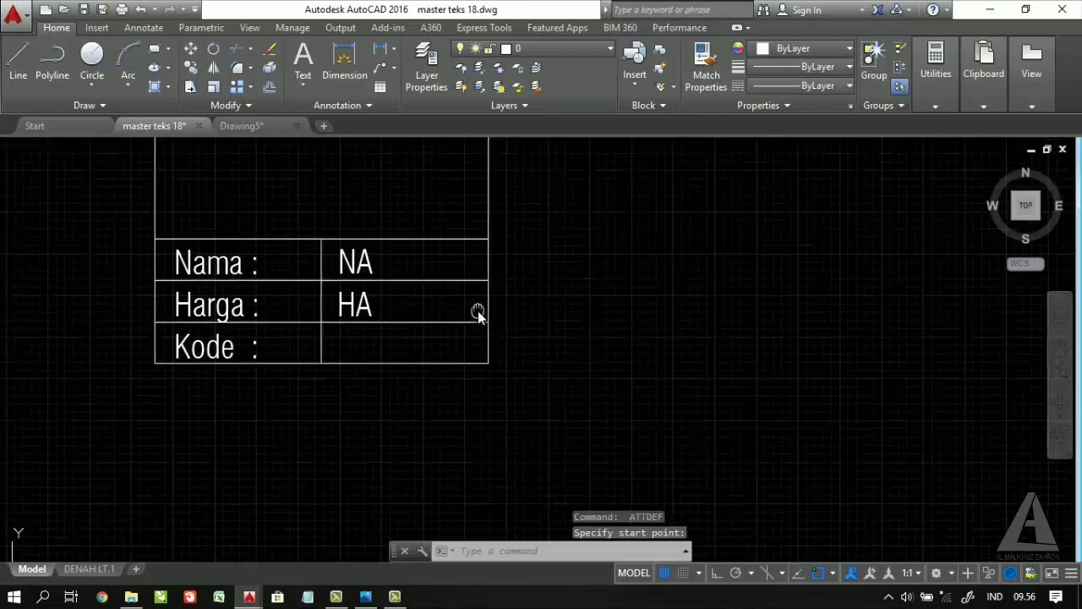
middle_drag(478, 314, 489, 275)
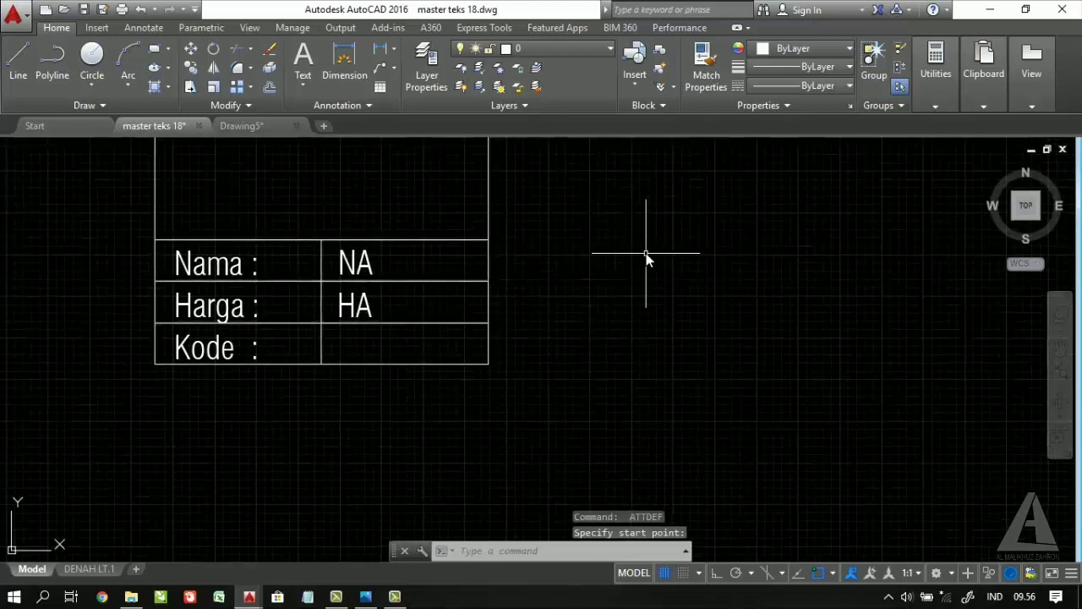
key(Return)
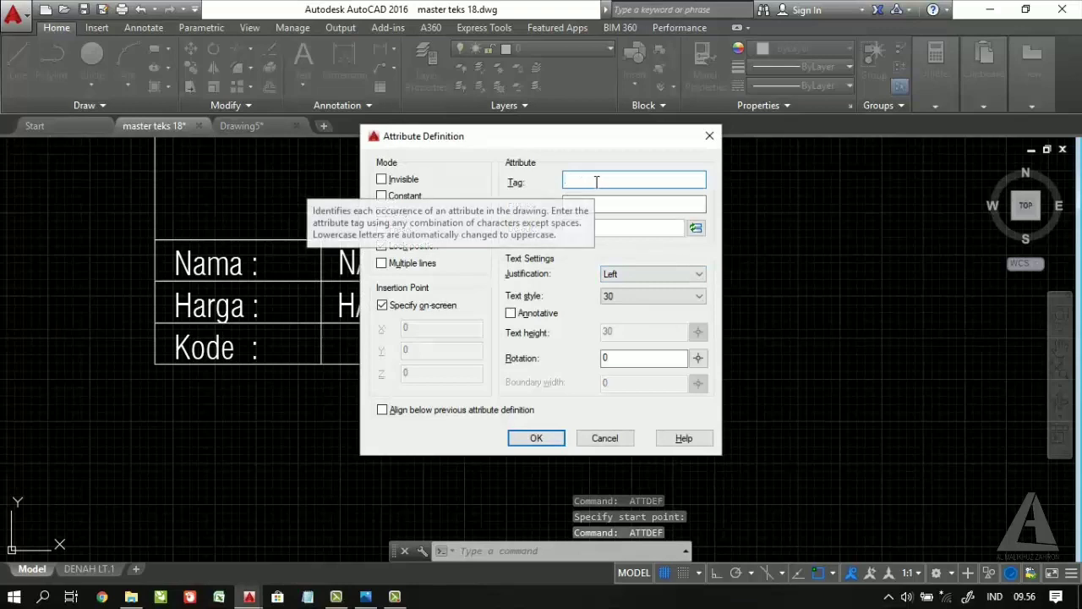
text(K)
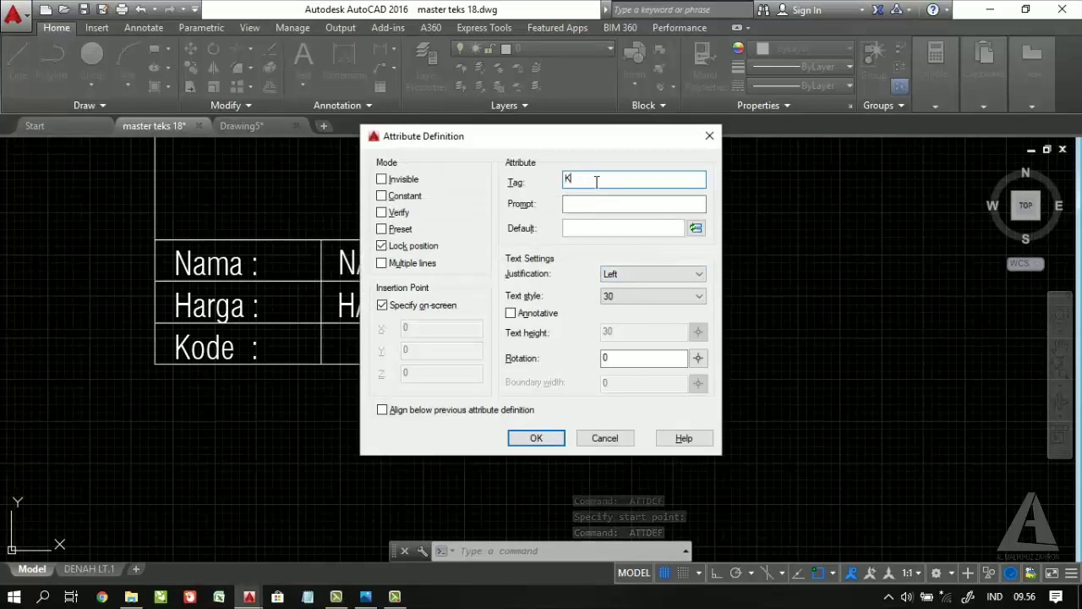
text(o)
click(536, 438)
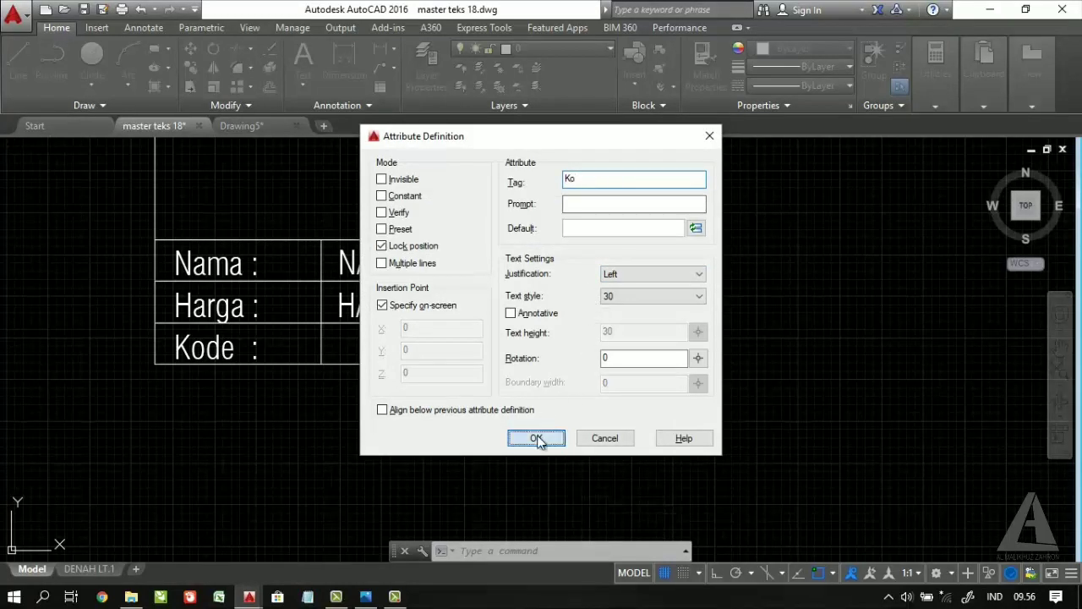
scroll(599, 304, up, 2)
scroll(164, 374, up, 2)
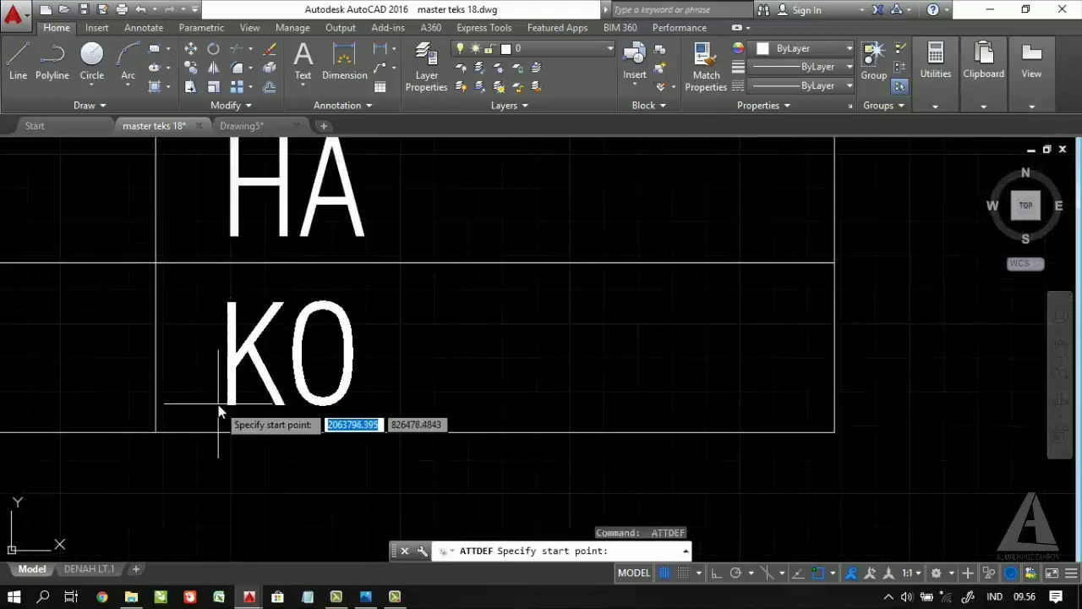
click(219, 403)
Convert the square and its whole table into a block named ATT, with the square's upper-left corner as base point
scroll(218, 403, down, 10)
click(571, 430)
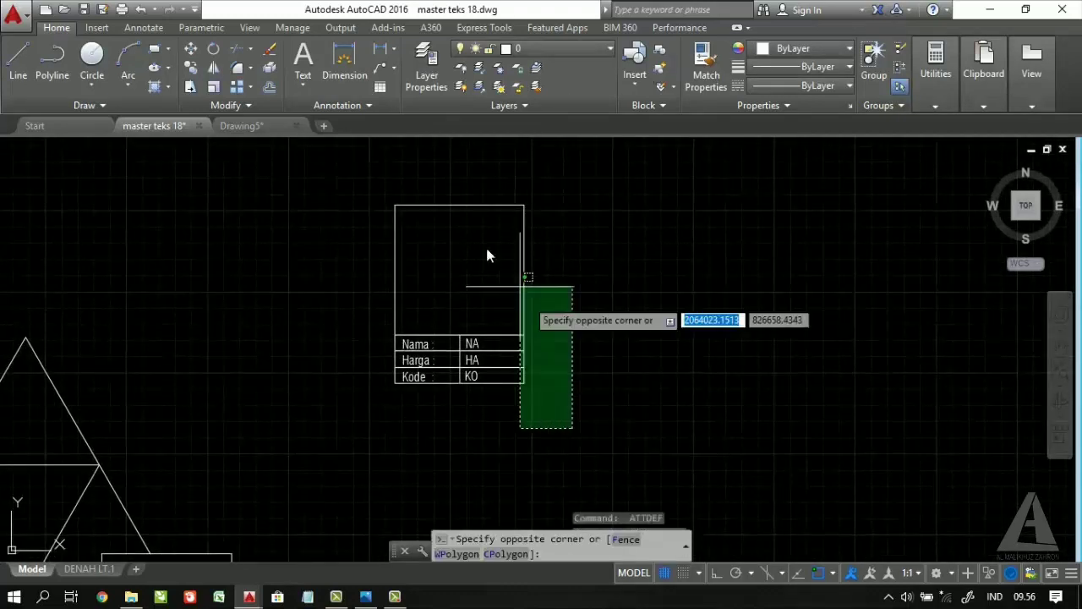
click(345, 169)
middle_drag(444, 258, 416, 257)
text(b)
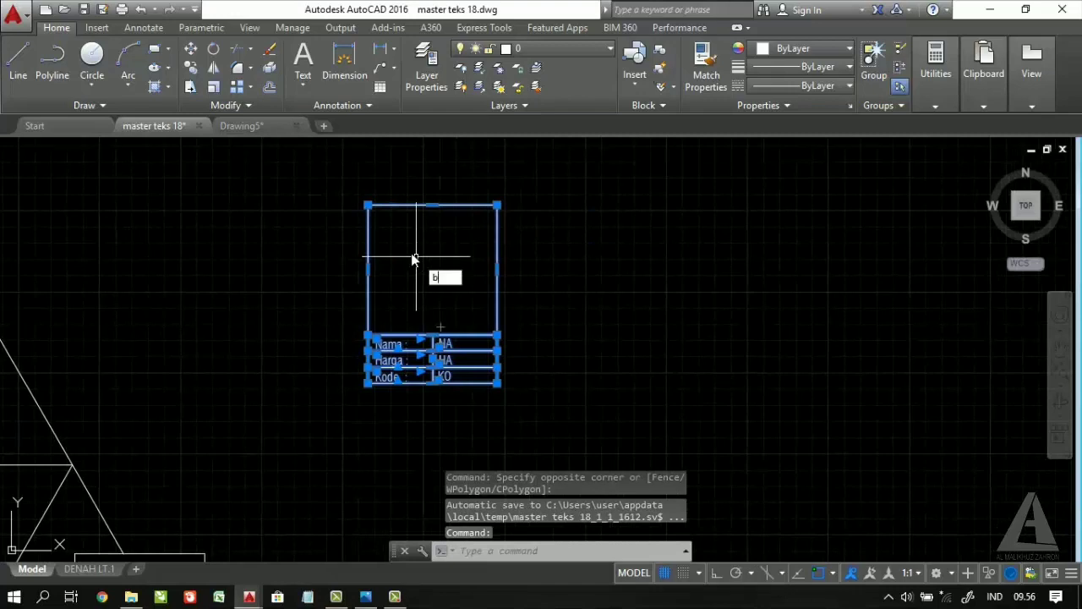
key(Return)
click(325, 251)
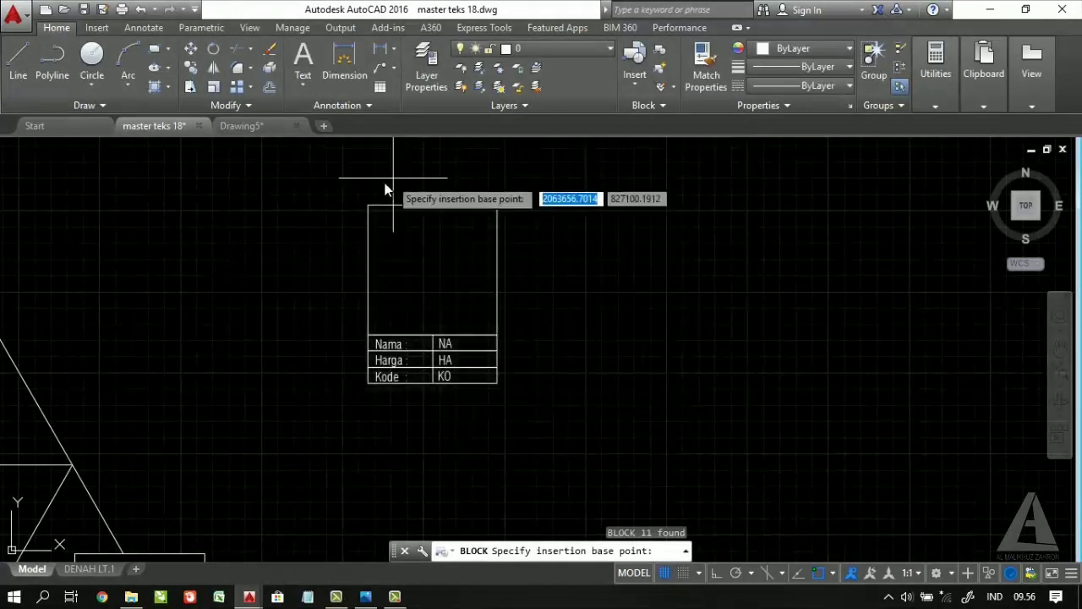
click(367, 205)
click(372, 191)
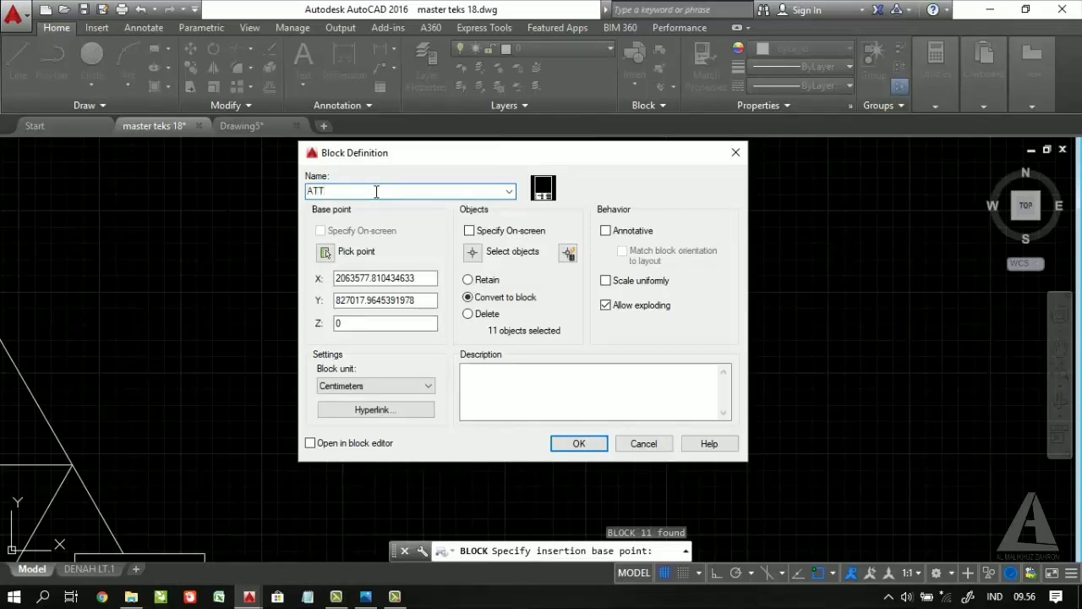
click(579, 443)
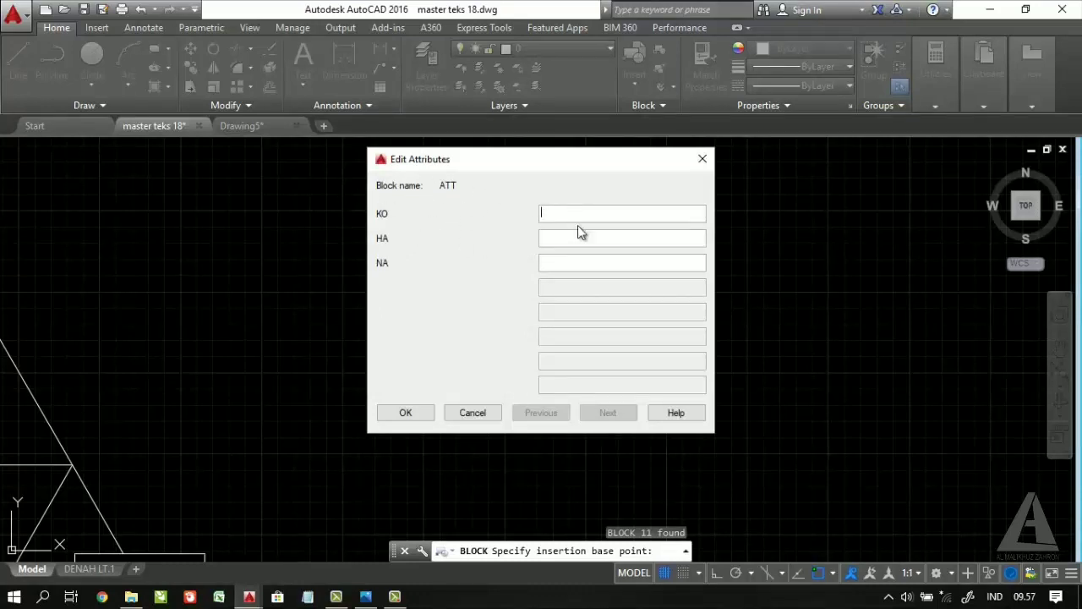
Fill in the new block's attribute values as KO, HA and NA, matching their tags
key(Tab)
key(Tab)
text(NA)
click(406, 411)
Examine the labels and attribute values in the block's three table rows
scroll(495, 344, up, 6)
scroll(479, 389, down, 3)
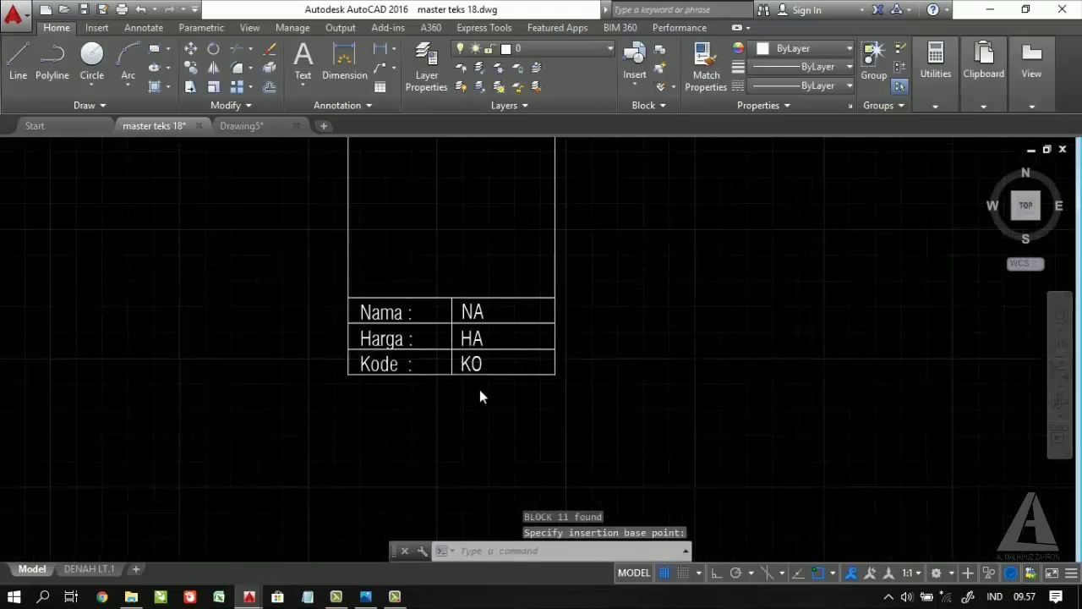
scroll(459, 435, up, 4)
scroll(415, 322, down, 3)
scroll(349, 319, up, 3)
middle_drag(349, 317, 406, 334)
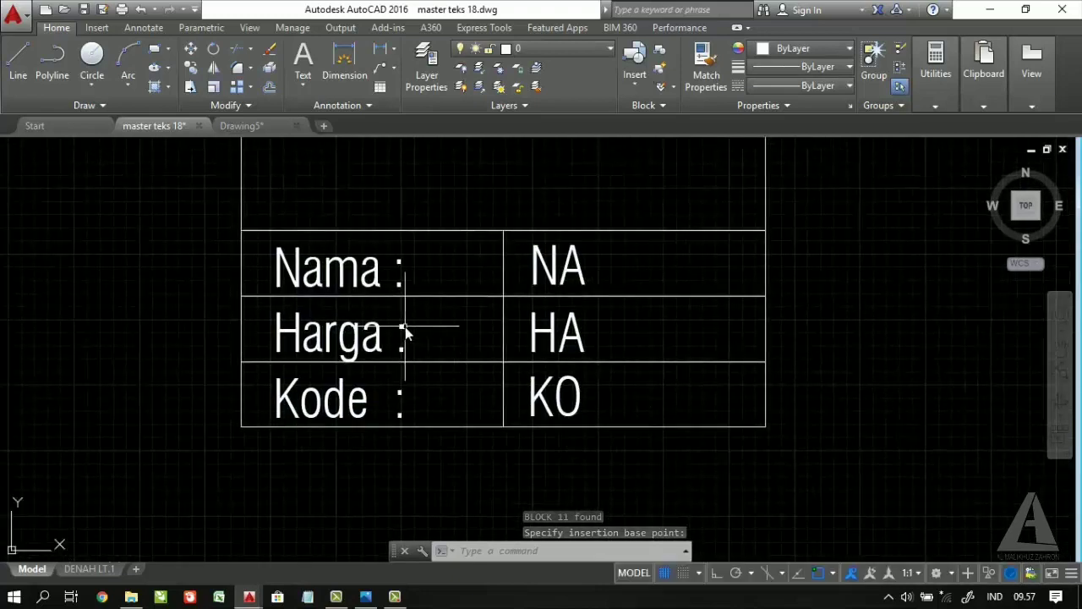
scroll(386, 266, down, 2)
scroll(496, 269, up, 2)
scroll(510, 279, down, 2)
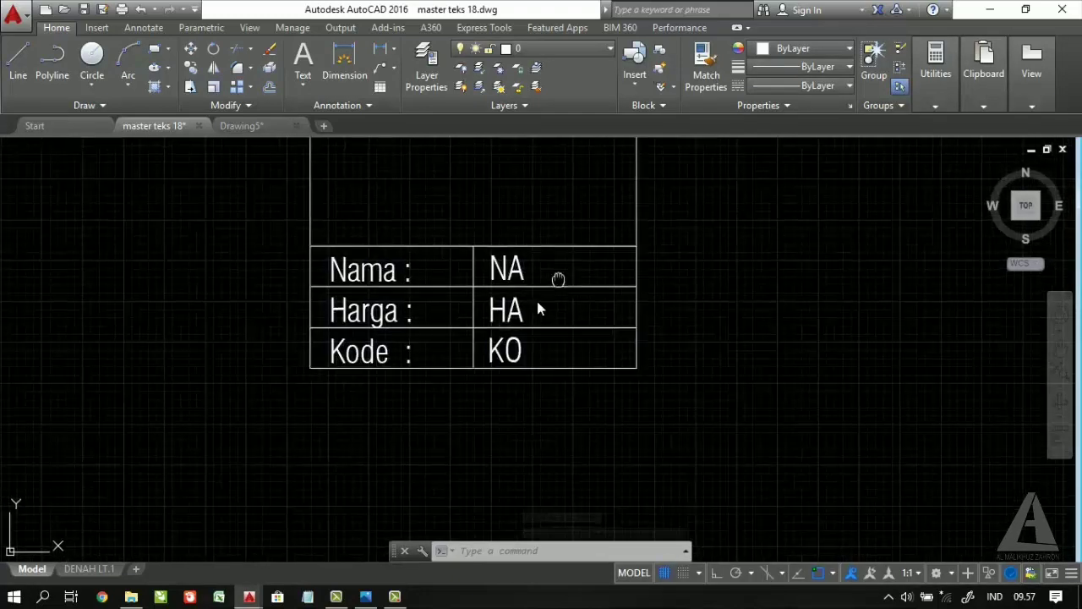
middle_drag(524, 268, 496, 301)
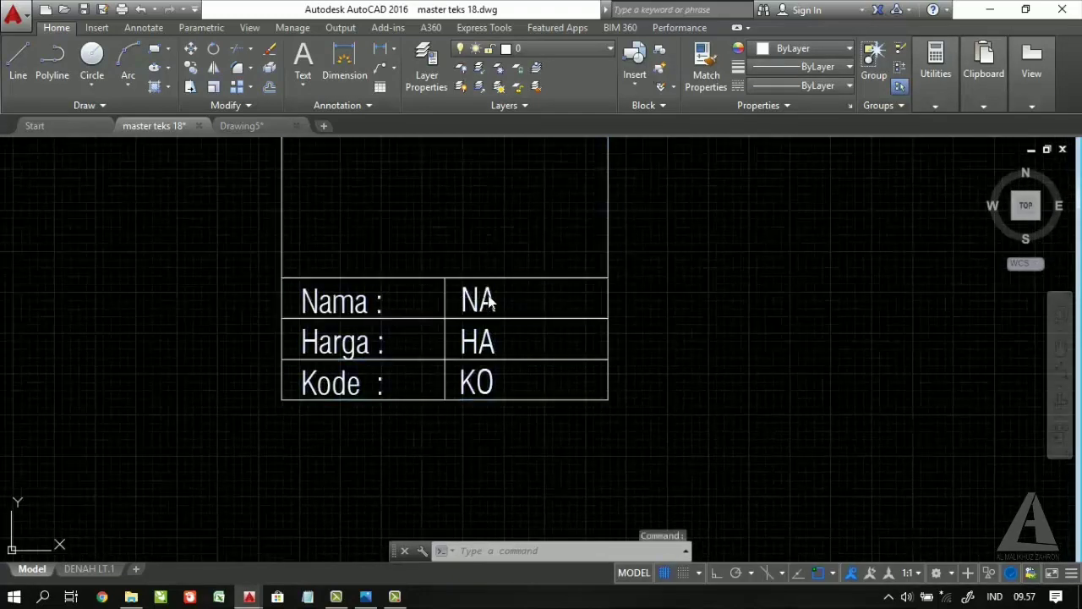
Set the ATT block's attribute values to C.11 for KO, Rp. 1000 for HA and Kertas for NA
double_click(489, 296)
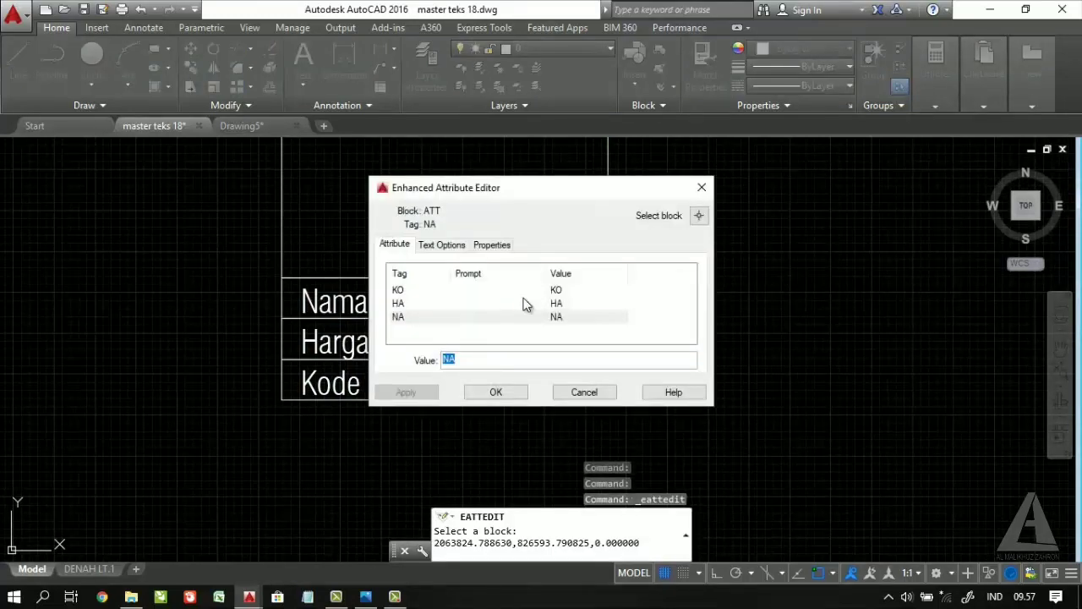
click(407, 292)
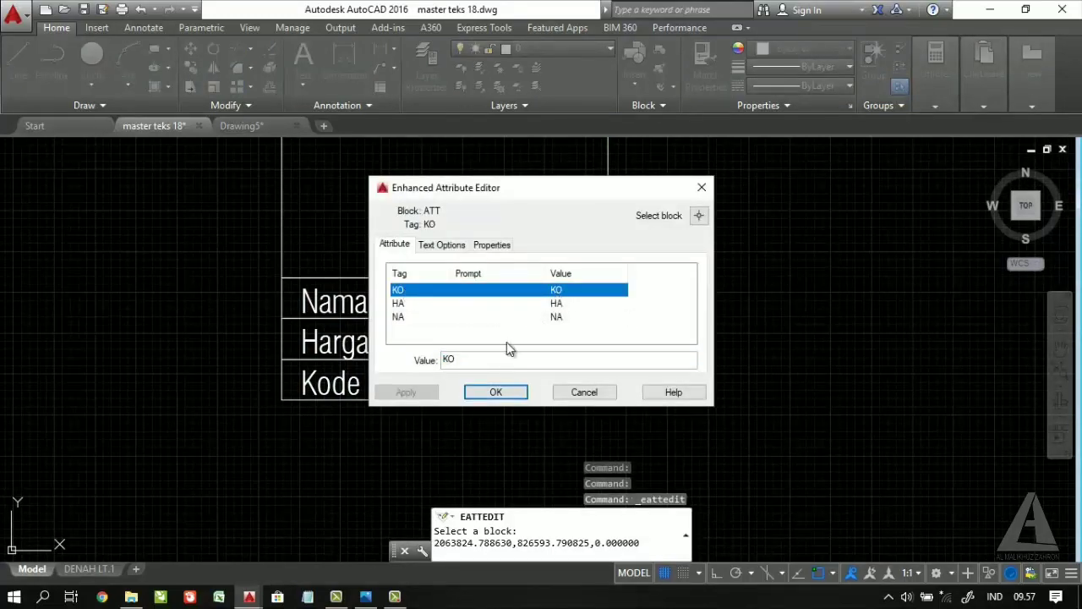
drag(503, 360, 381, 343)
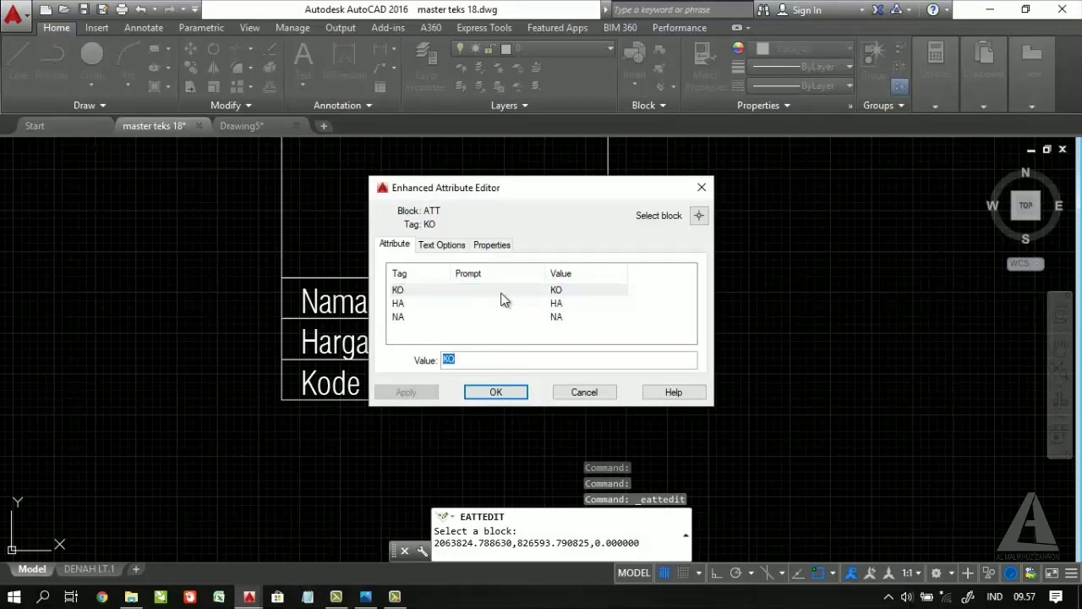
text(C.11)
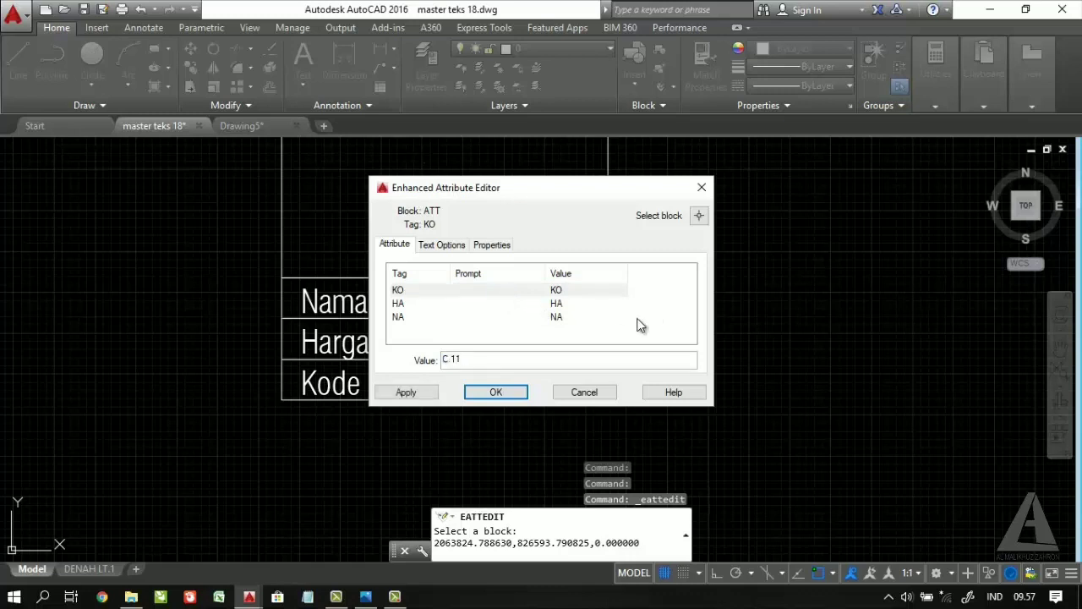
click(554, 304)
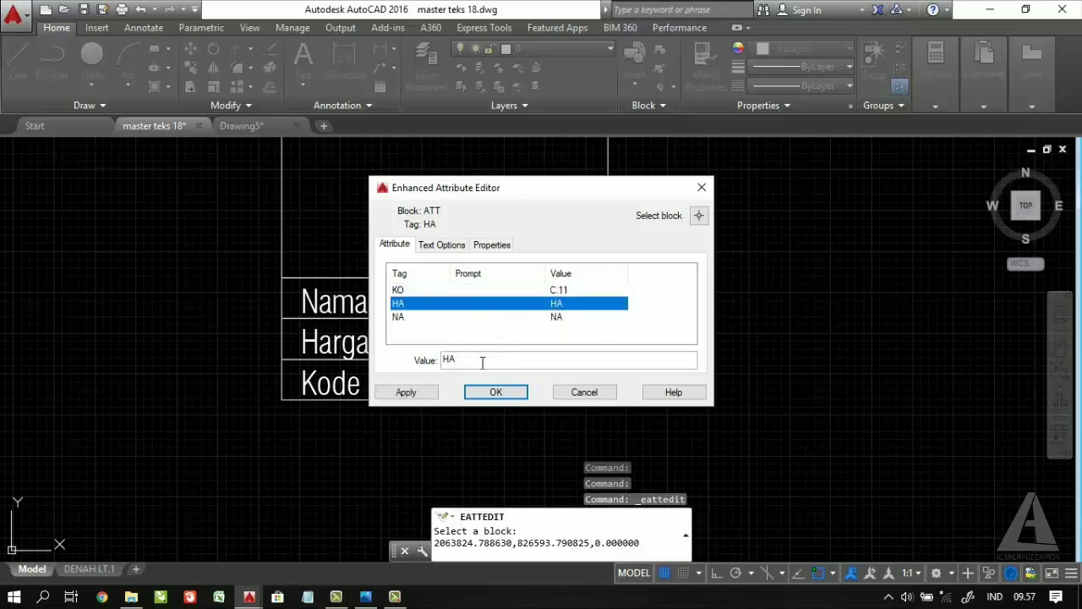
drag(484, 362, 423, 365)
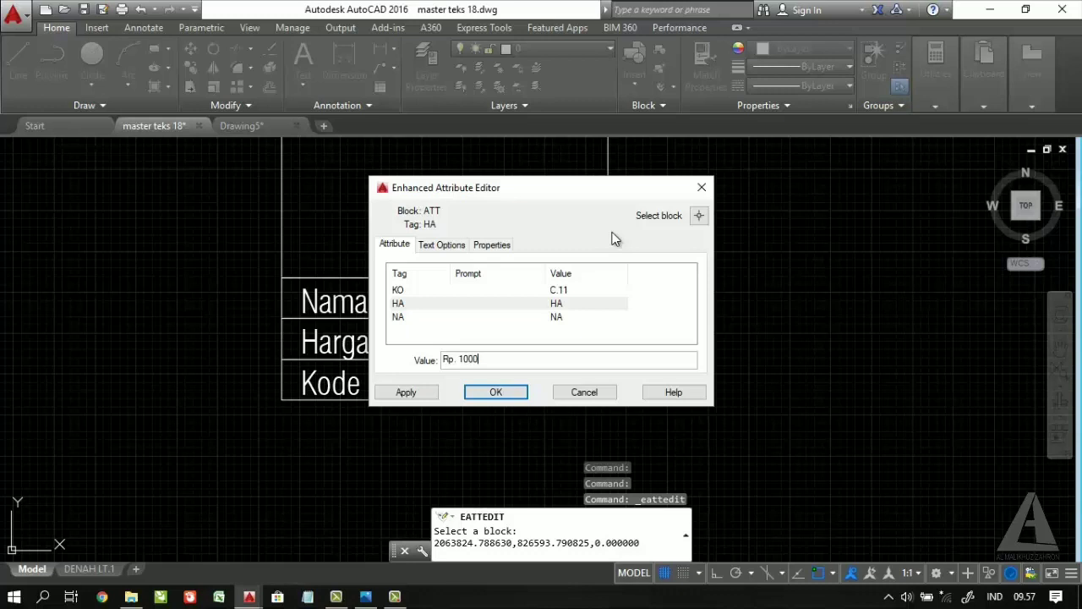
click(558, 318)
double_click(511, 358)
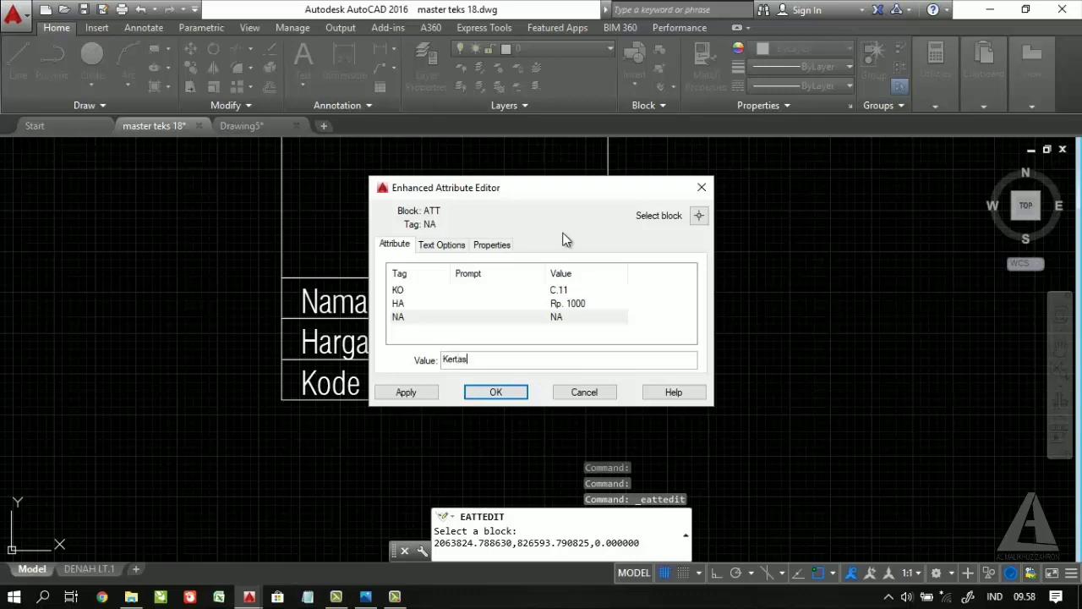
click(499, 392)
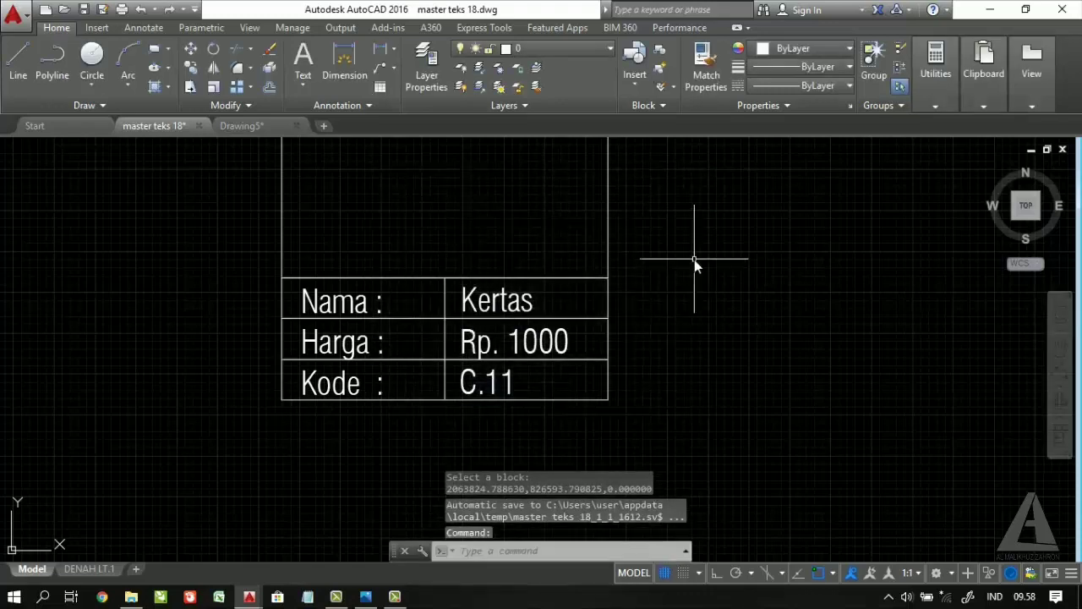
Select the ATT block to inspect its square, table and attribute values as one object, and clear the selection
scroll(696, 262, up, 3)
middle_drag(623, 295, 438, 397)
scroll(507, 406, down, 5)
click(560, 423)
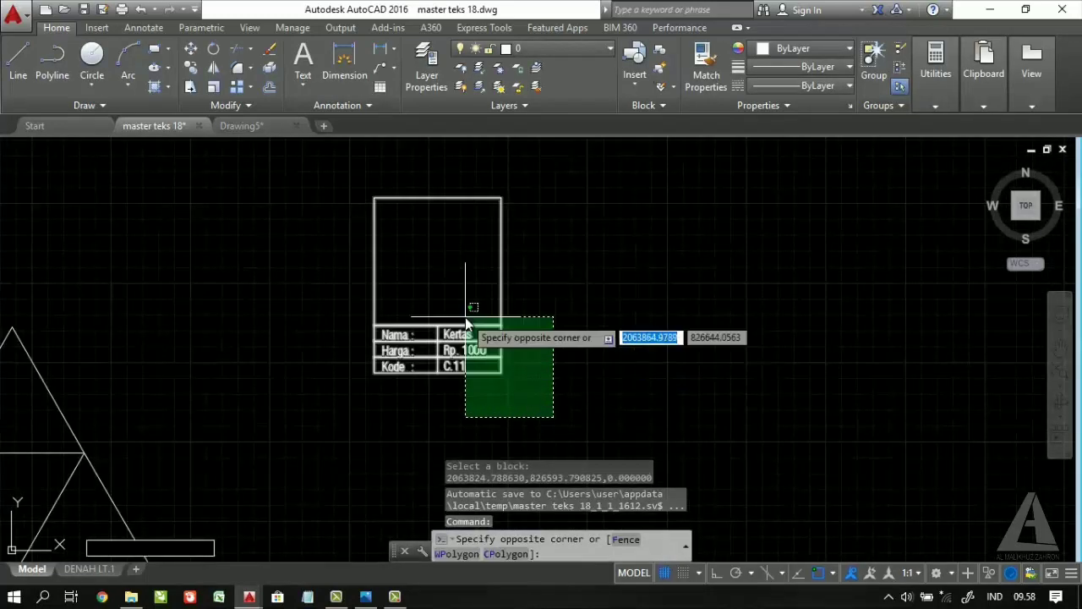
click(465, 317)
scroll(473, 317, up, 4)
scroll(518, 309, down, 4)
scroll(512, 306, up, 4)
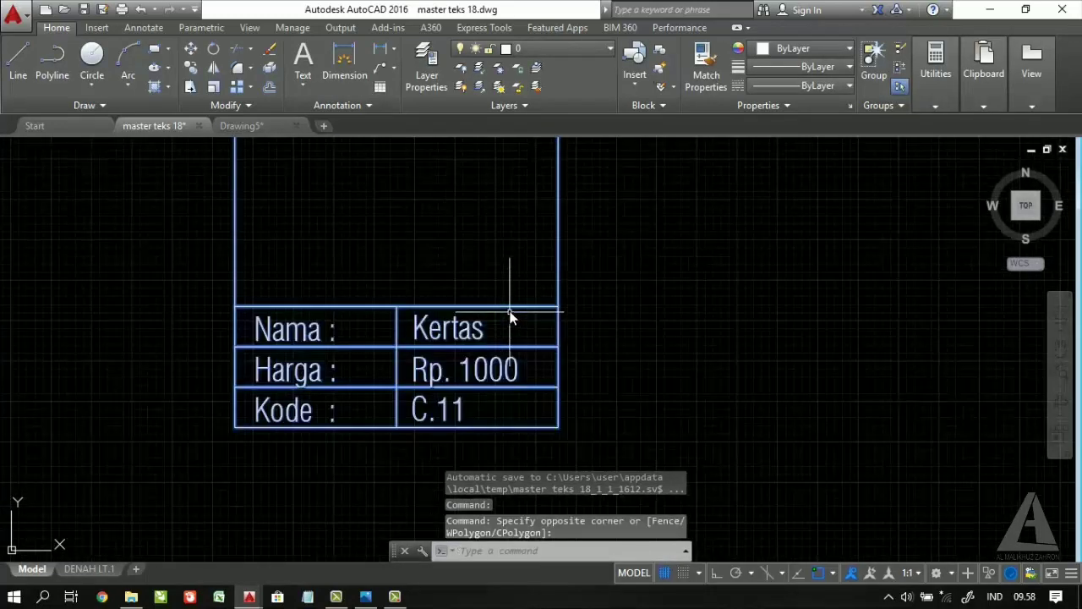
scroll(525, 301, down, 2)
scroll(532, 300, down, 2)
key(Escape)
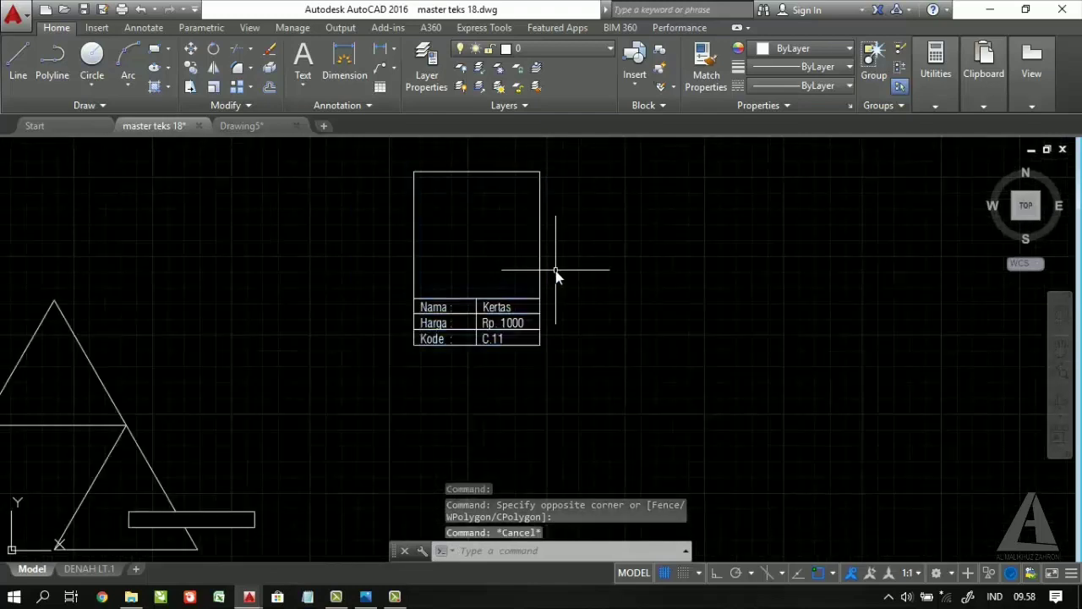
scroll(558, 287, down, 5)
scroll(545, 292, up, 3)
middle_drag(542, 292, 500, 318)
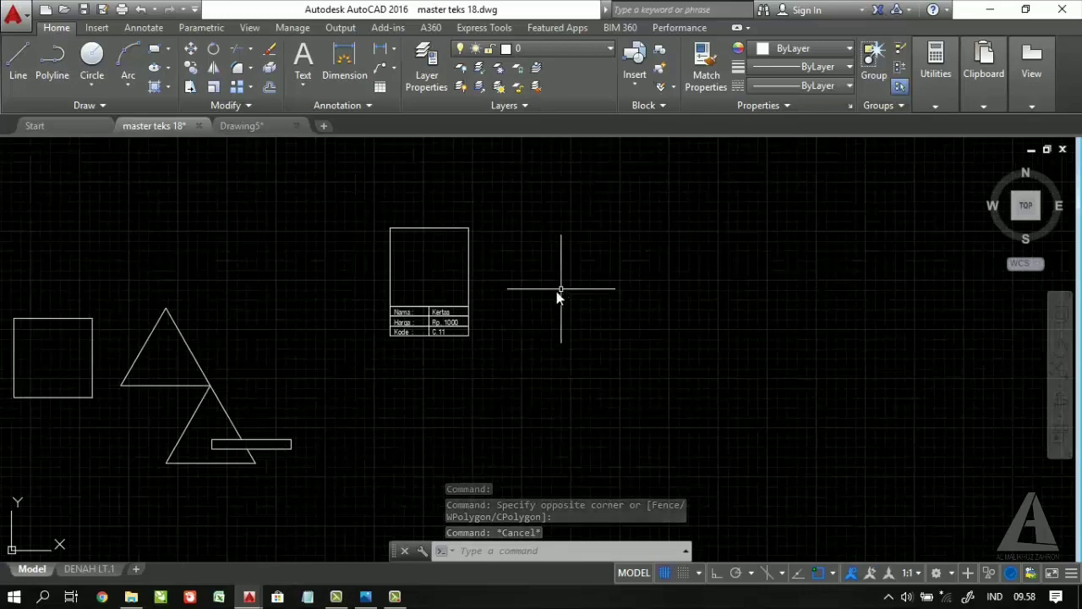
scroll(598, 324, down, 2)
middle_drag(596, 324, 328, 332)
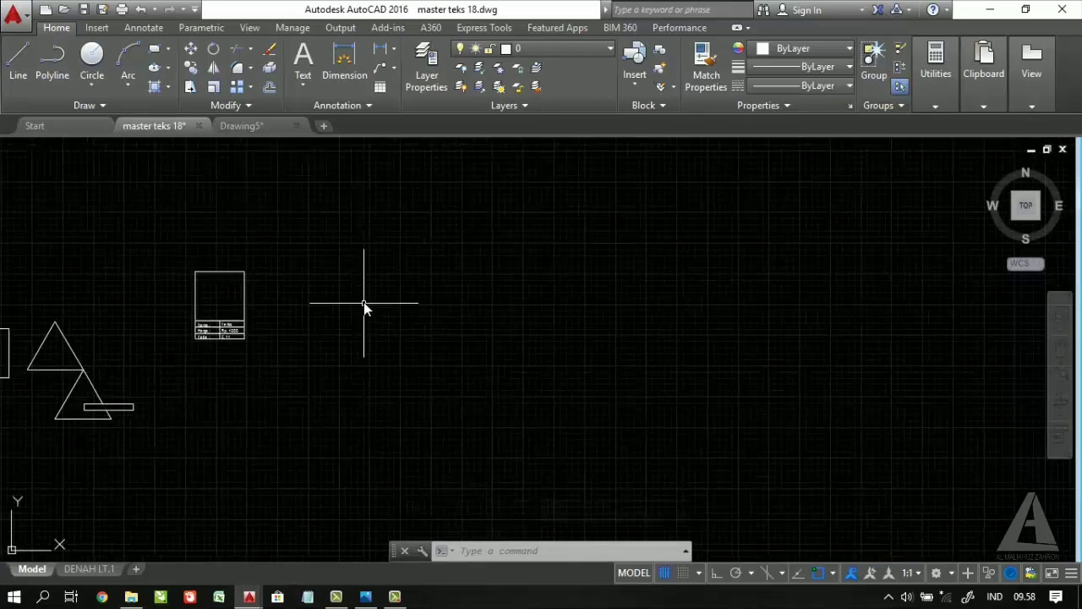
scroll(369, 303, down, 4)
scroll(330, 343, up, 2)
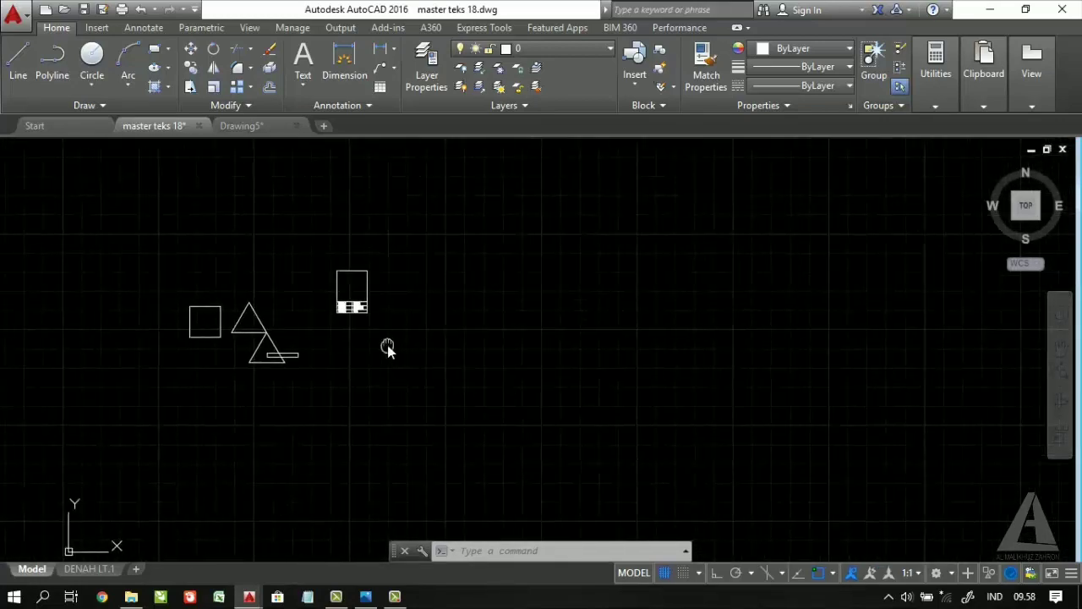
scroll(377, 338, up, 2)
scroll(378, 336, up, 2)
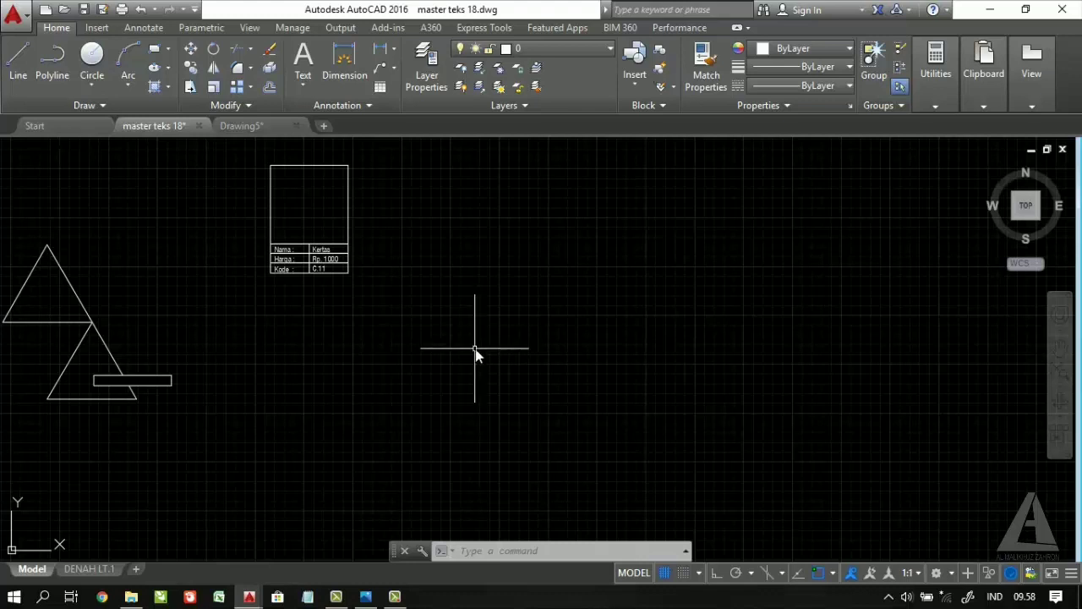
mouse_move(472, 364)
middle_down()
mouse_move(560, 369)
mouse_move(590, 358)
middle_up()
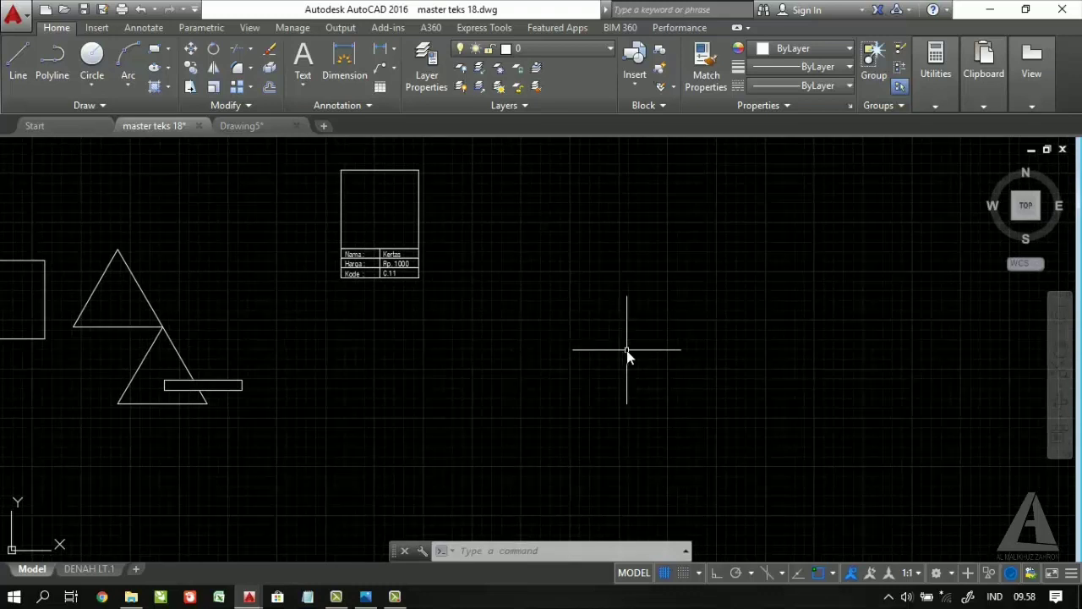
text(M)
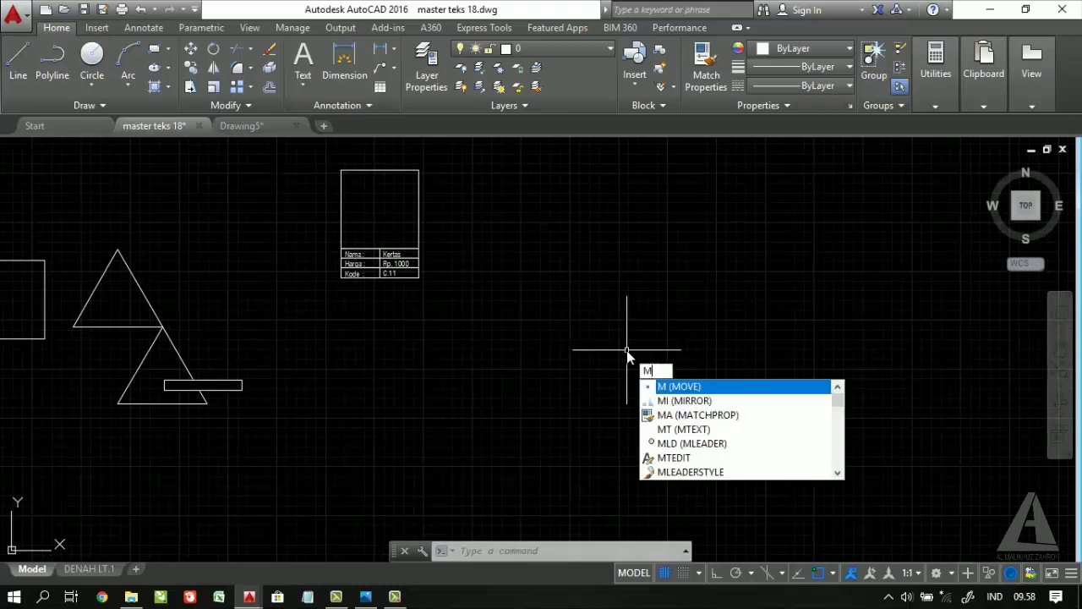
text(IL)
key(Return)
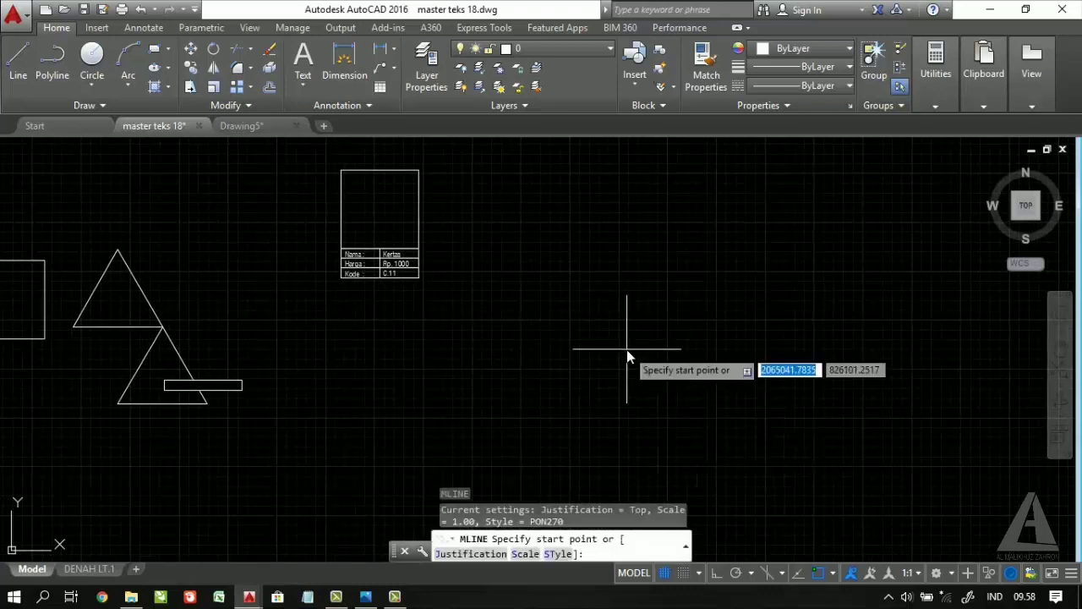
key(Escape)
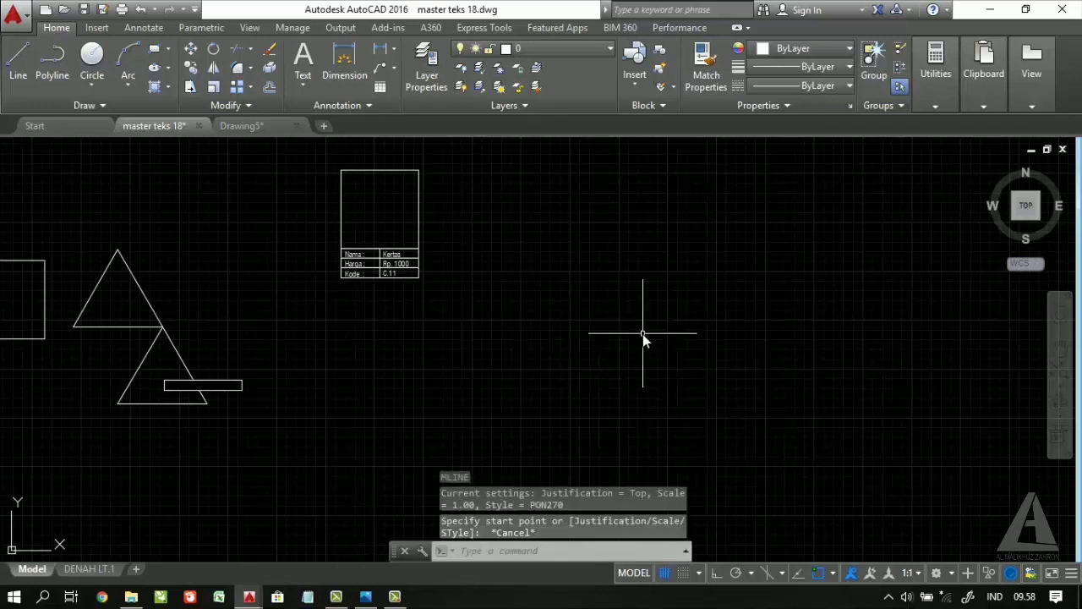
Create a new multiline style named Dinding, starting from the PON270 style
text(Ml)
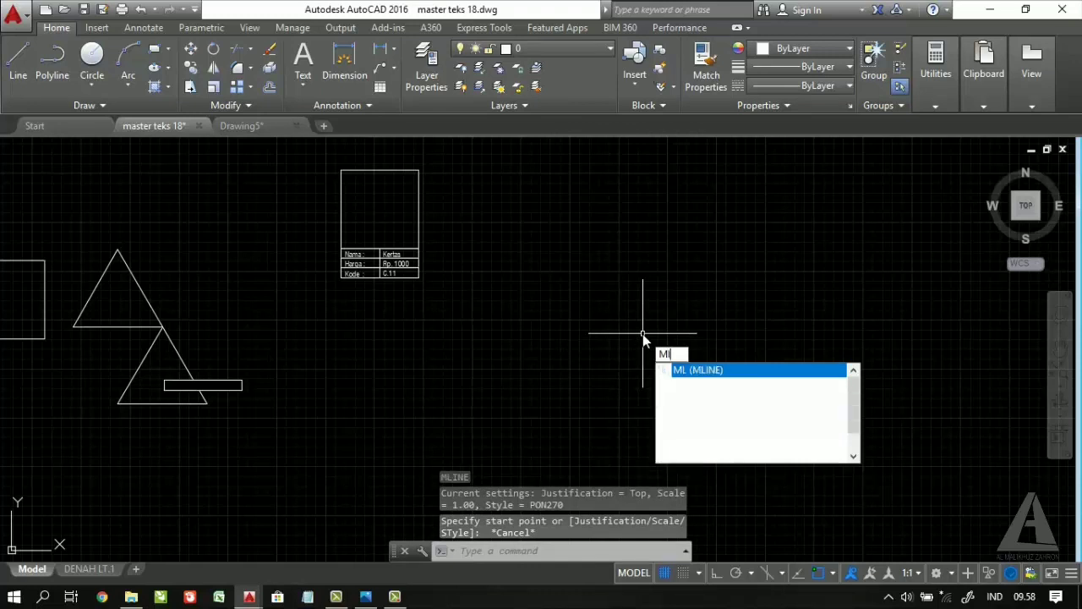
text(sty)
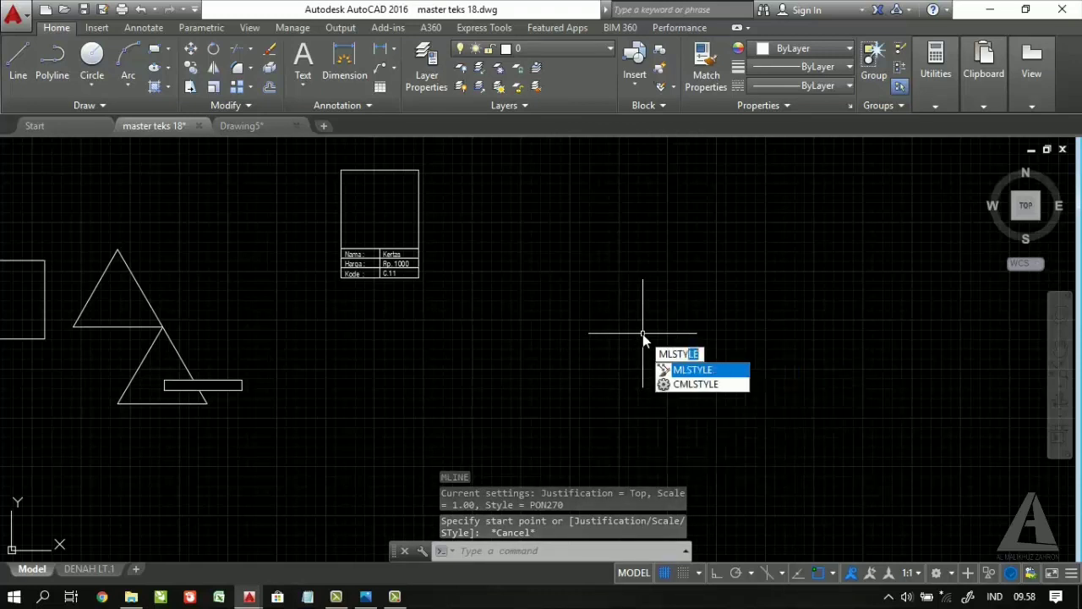
click(710, 372)
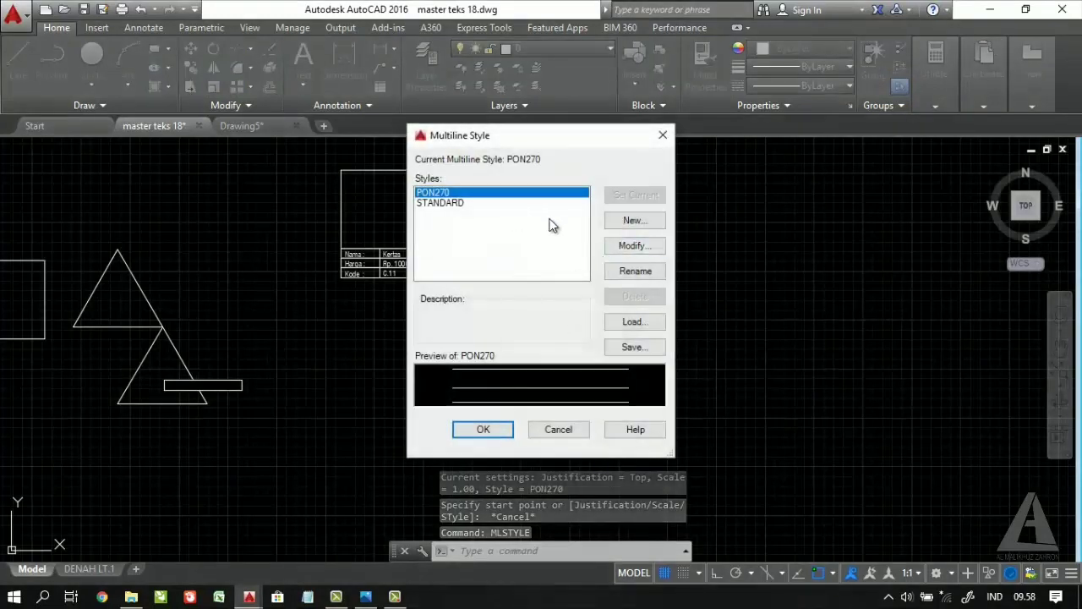
click(642, 222)
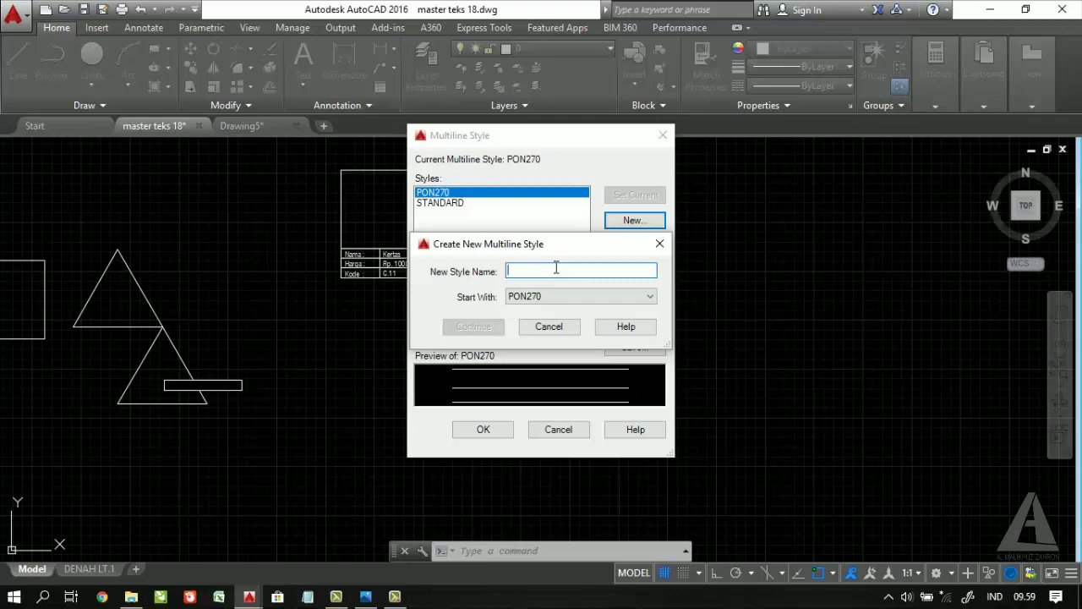
text(Dinding)
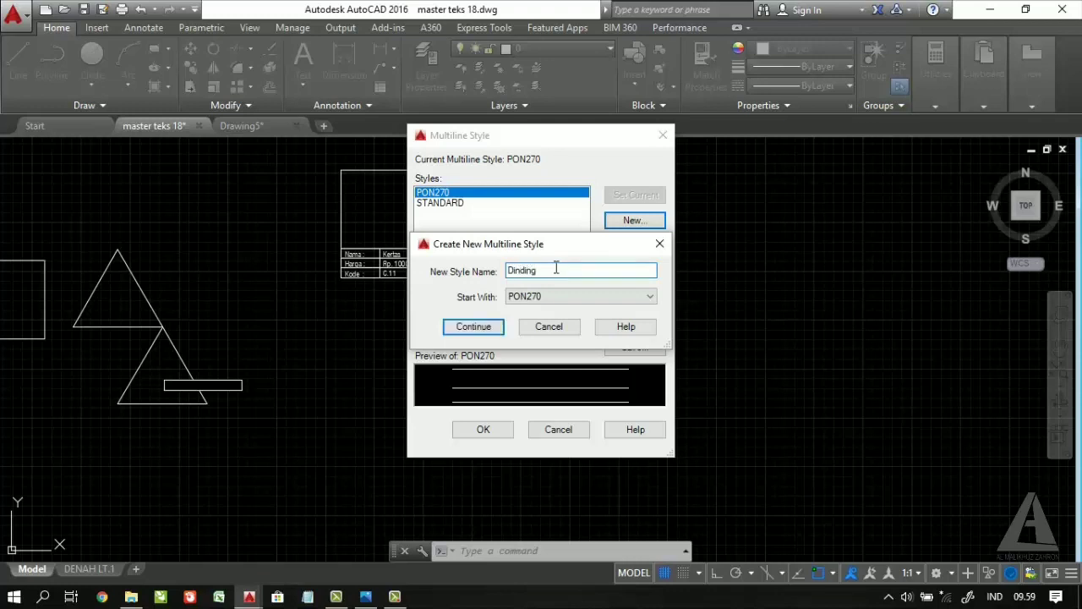
click(477, 331)
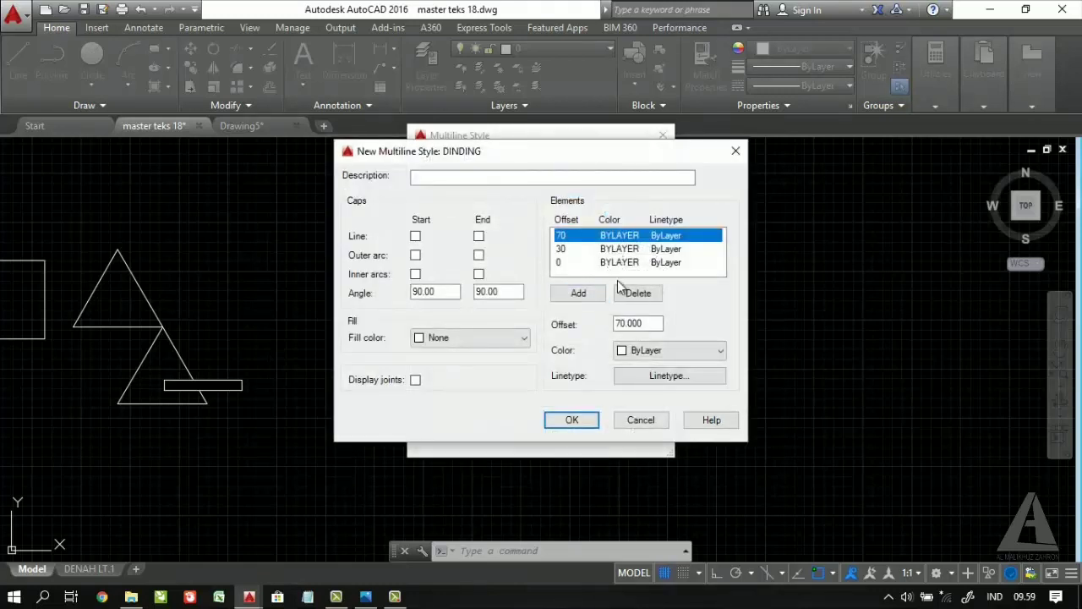
Set the offset of the Dinding style's middle element to 5.5 and that of its first element to -5.5
click(565, 263)
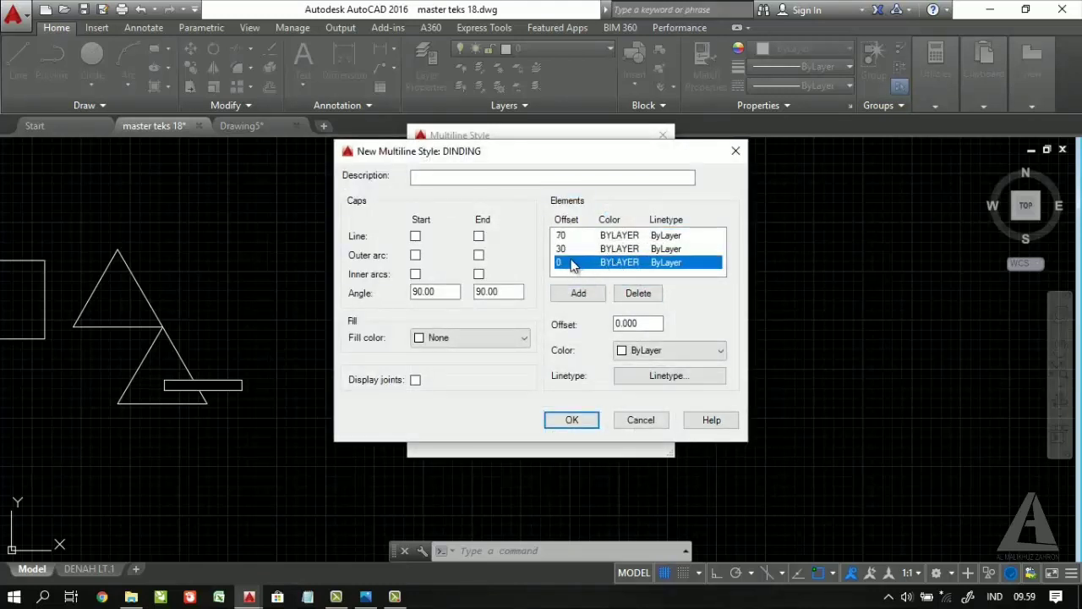
click(571, 250)
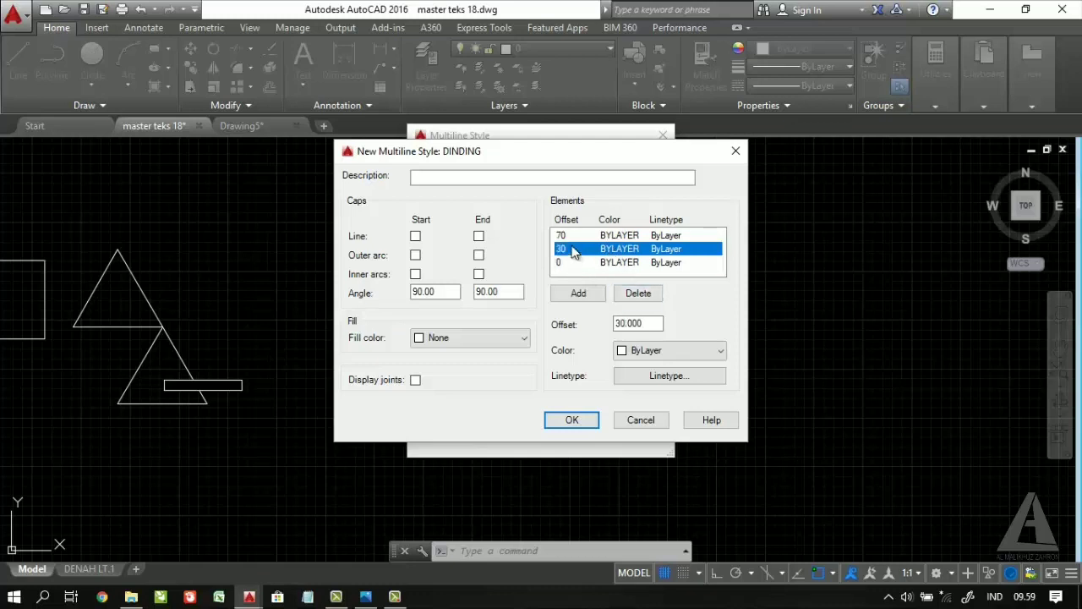
double_click(647, 323)
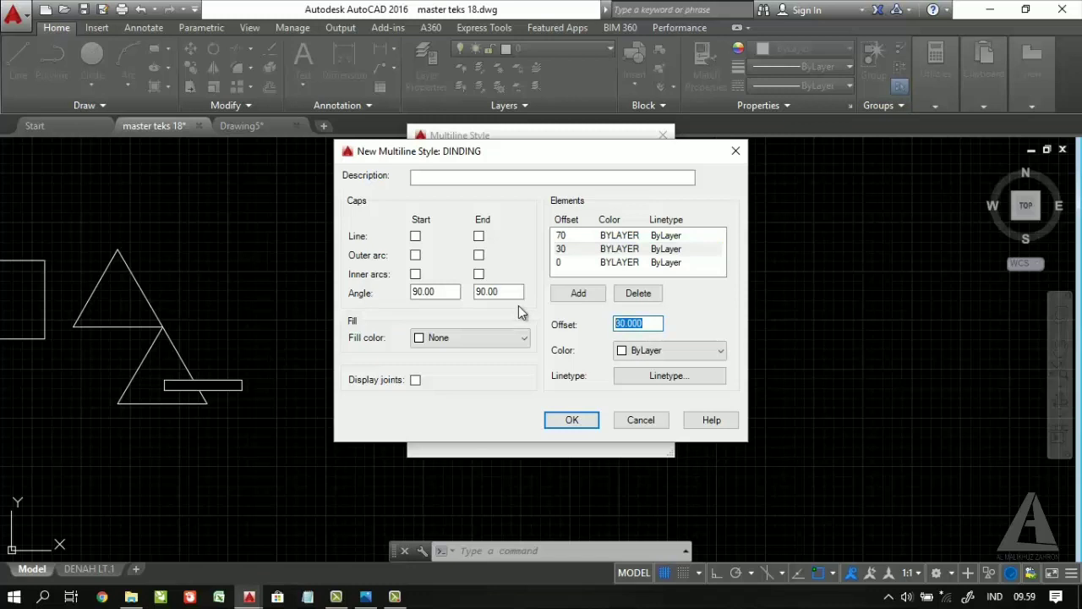
text(4)
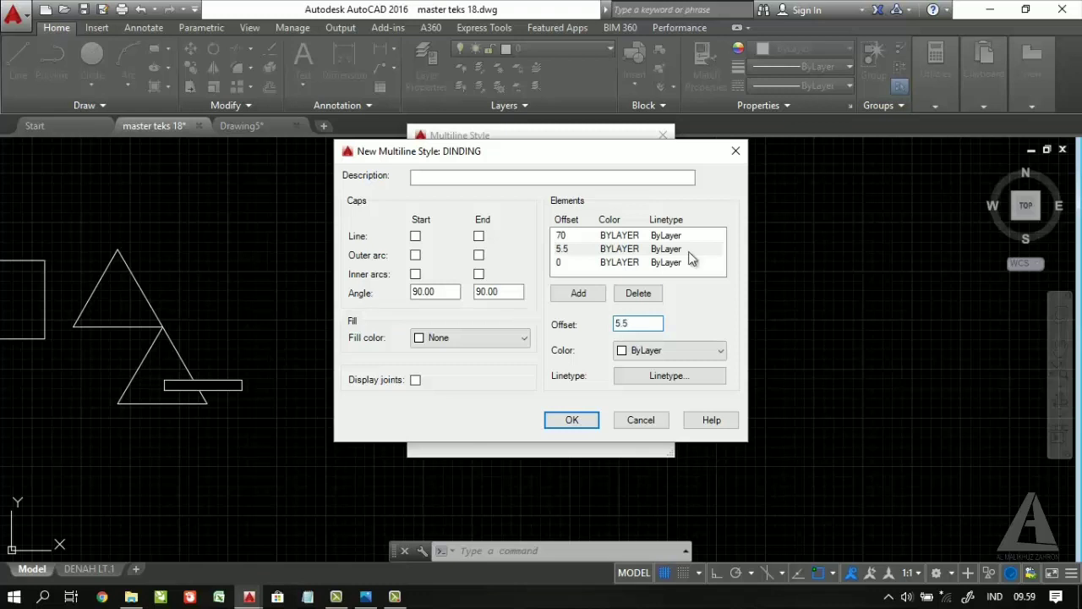
click(563, 235)
double_click(651, 323)
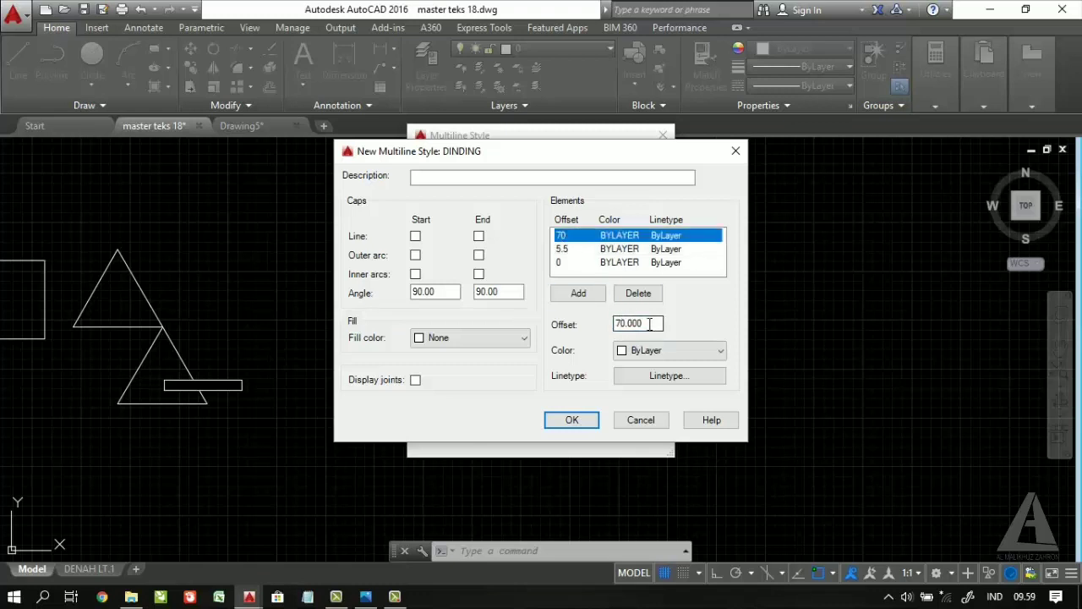
text(-5.5)
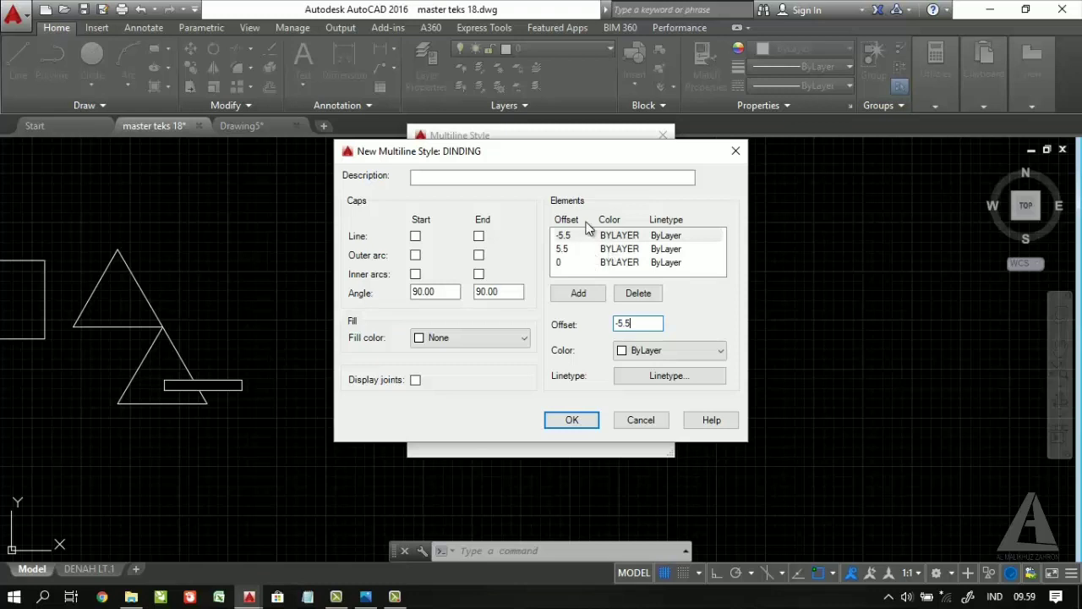
click(563, 264)
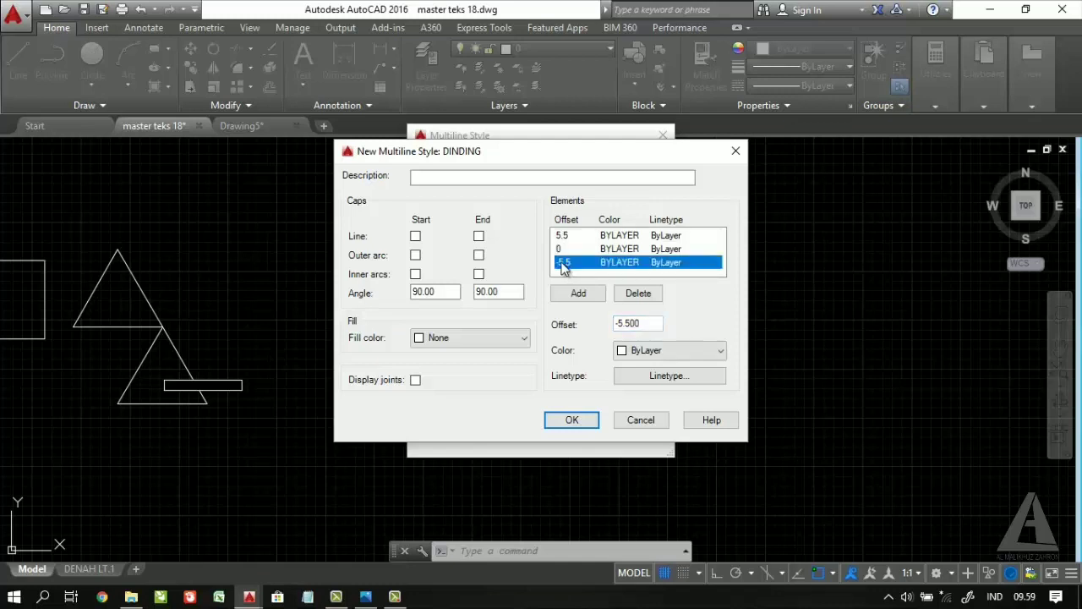
Set the zero-offset element of the Dinding style to 7.5 and add another element
click(563, 249)
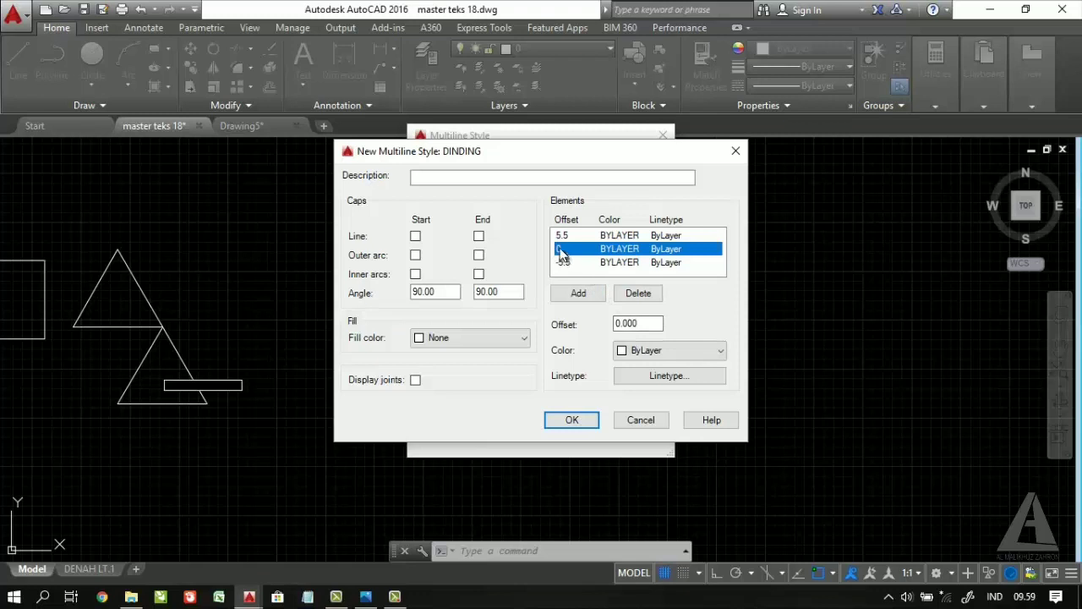
double_click(636, 323)
text(7.5)
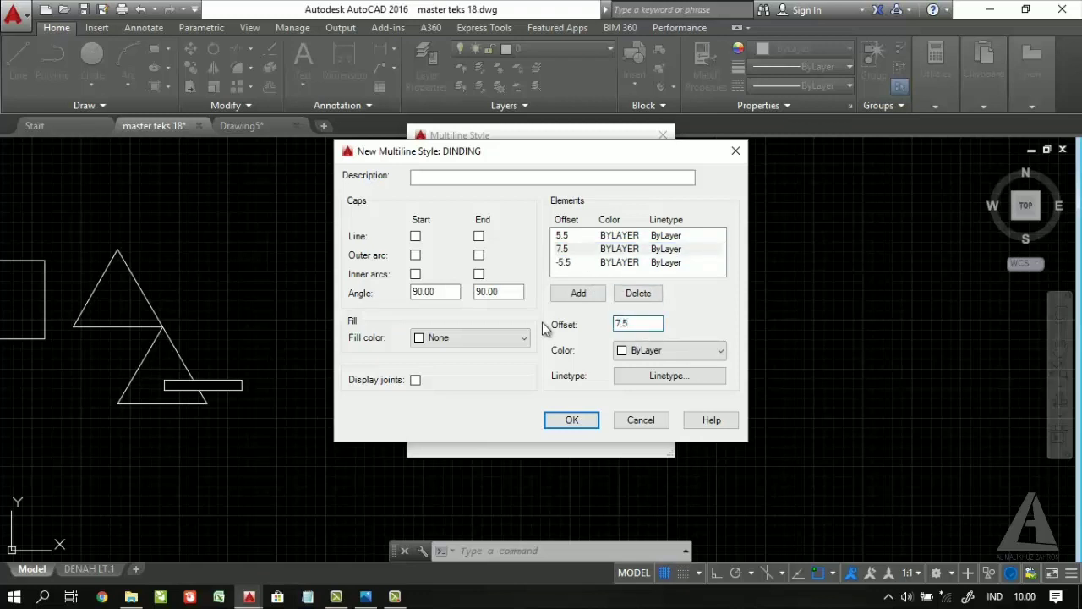
click(582, 293)
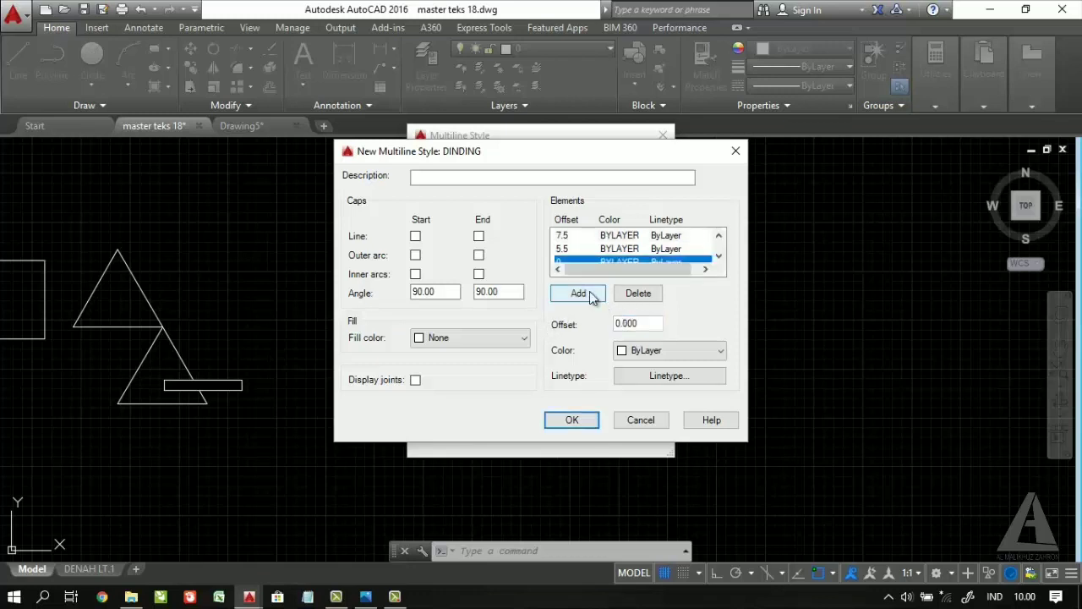
Set the Dinding style's new zero-offset element to -7.5 and save the style as the current multiline style
scroll(610, 254, down, 1)
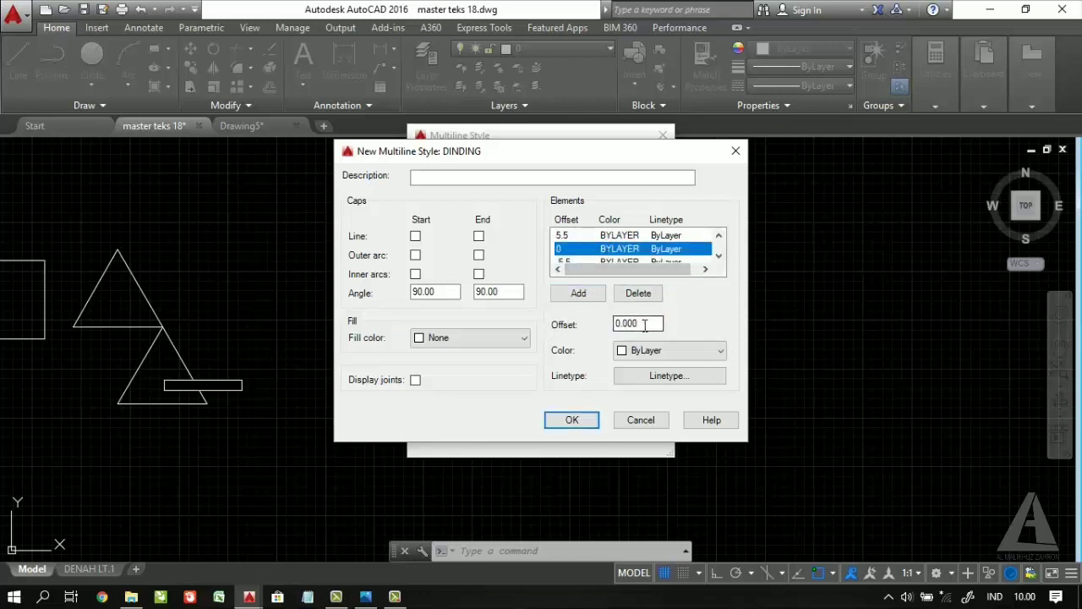
drag(649, 323, 532, 326)
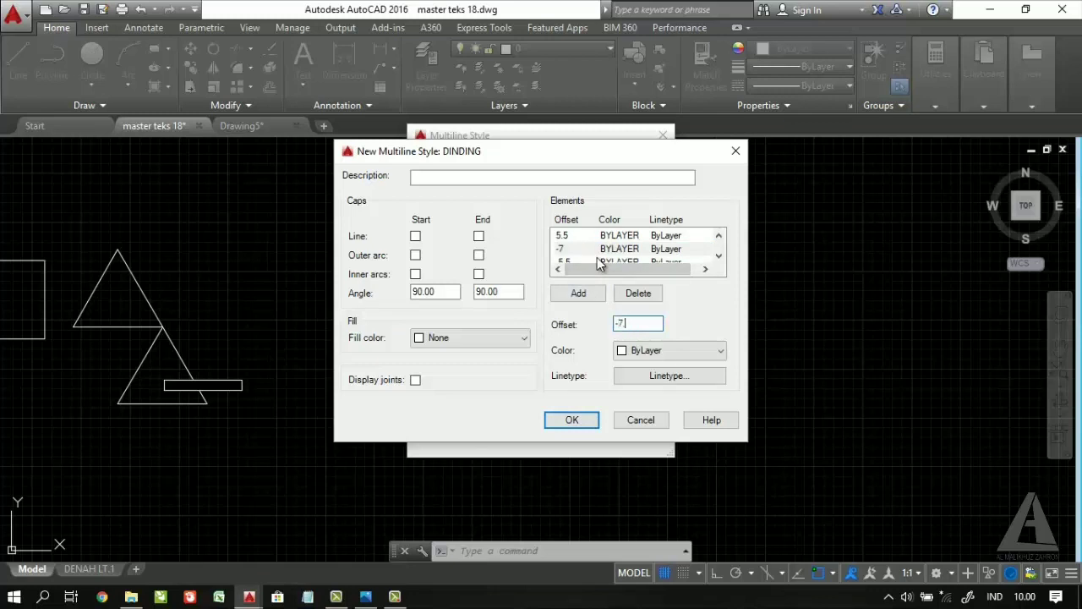
click(718, 255)
click(719, 237)
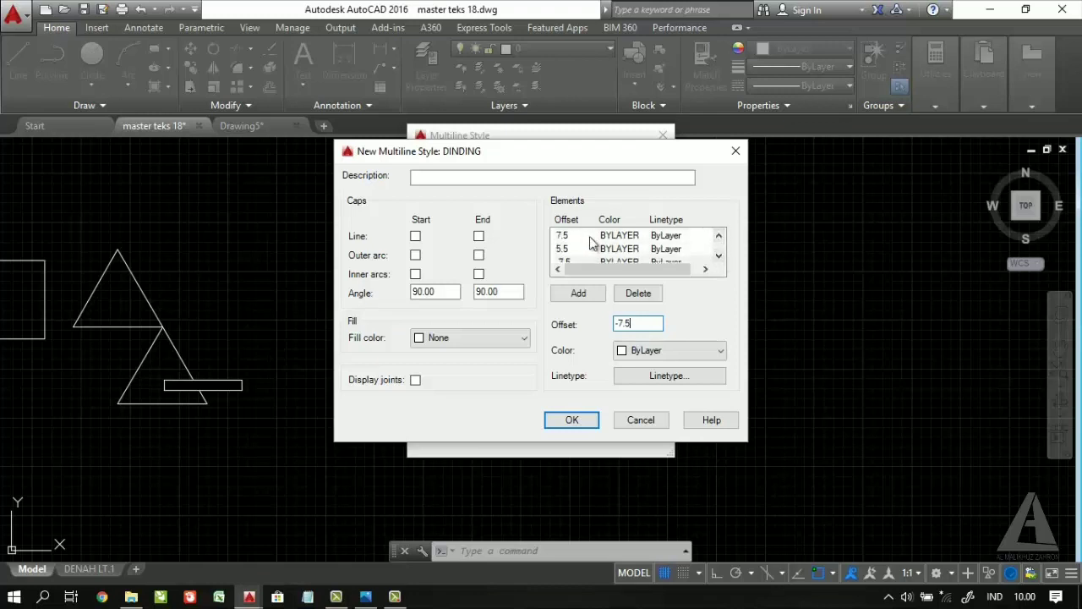
click(719, 256)
click(718, 255)
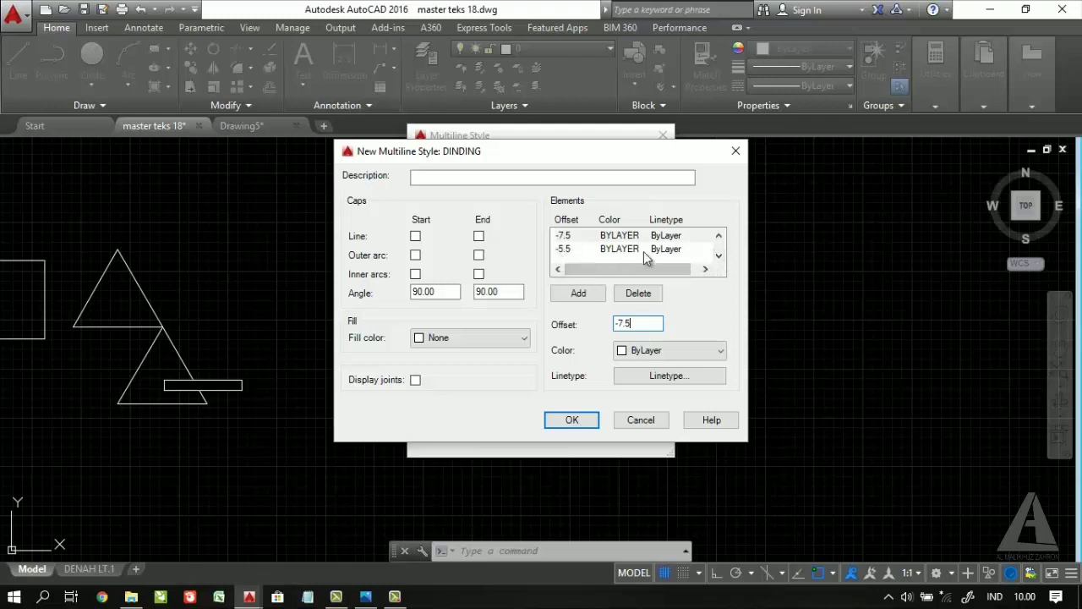
click(580, 427)
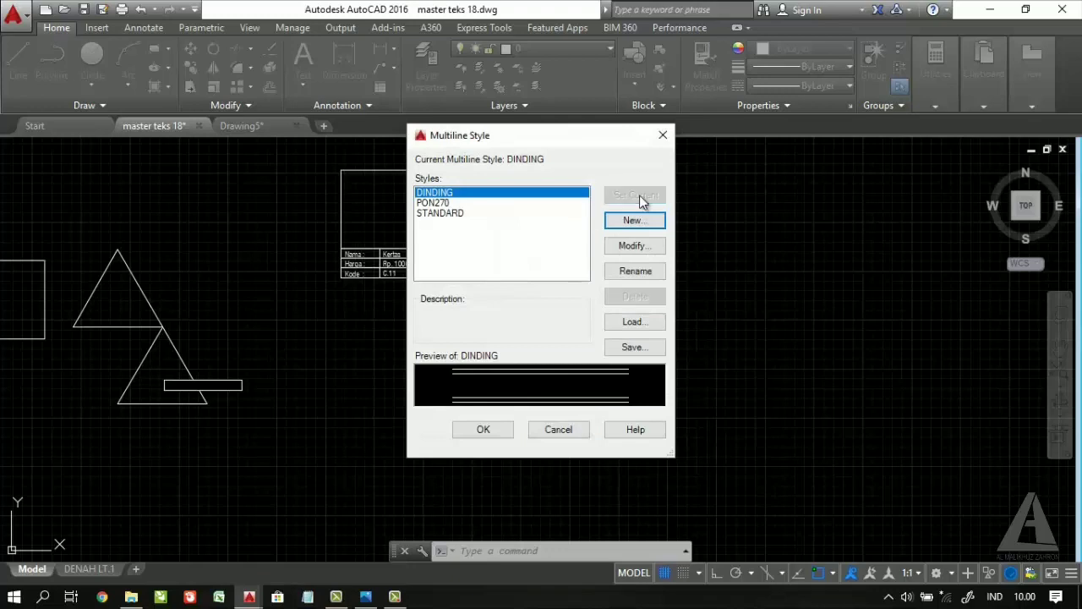
click(483, 429)
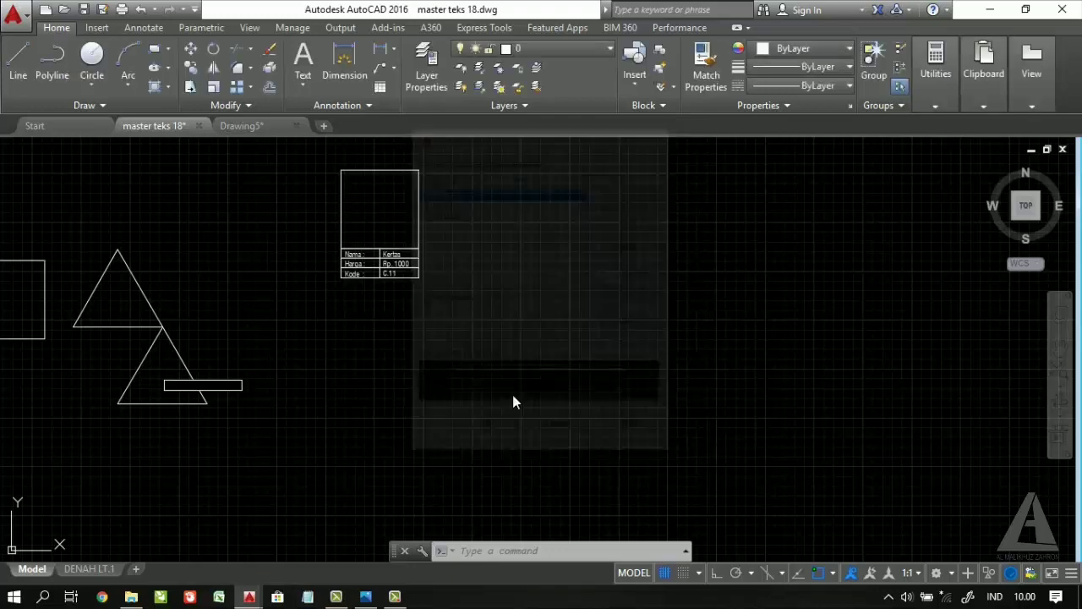
Draw a 15 by 15 square in the empty area beside the ATT block
mouse_move(572, 278)
middle_down()
mouse_move(514, 336)
mouse_move(603, 314)
mouse_move(529, 333)
middle_up()
text(ec)
key(Return)
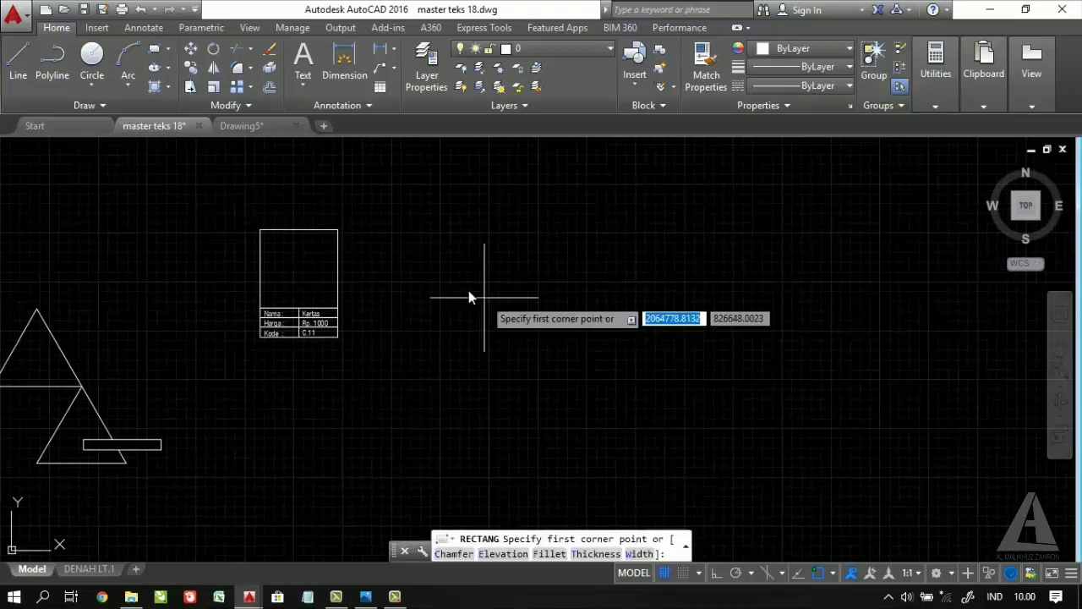
scroll(517, 342, up, 2)
click(452, 250)
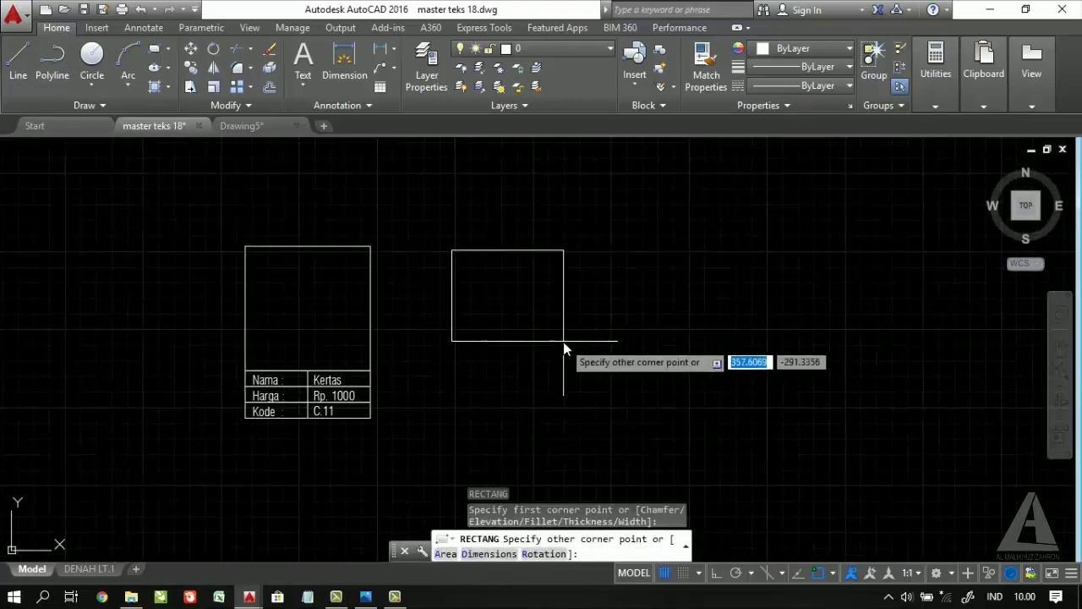
text(15)
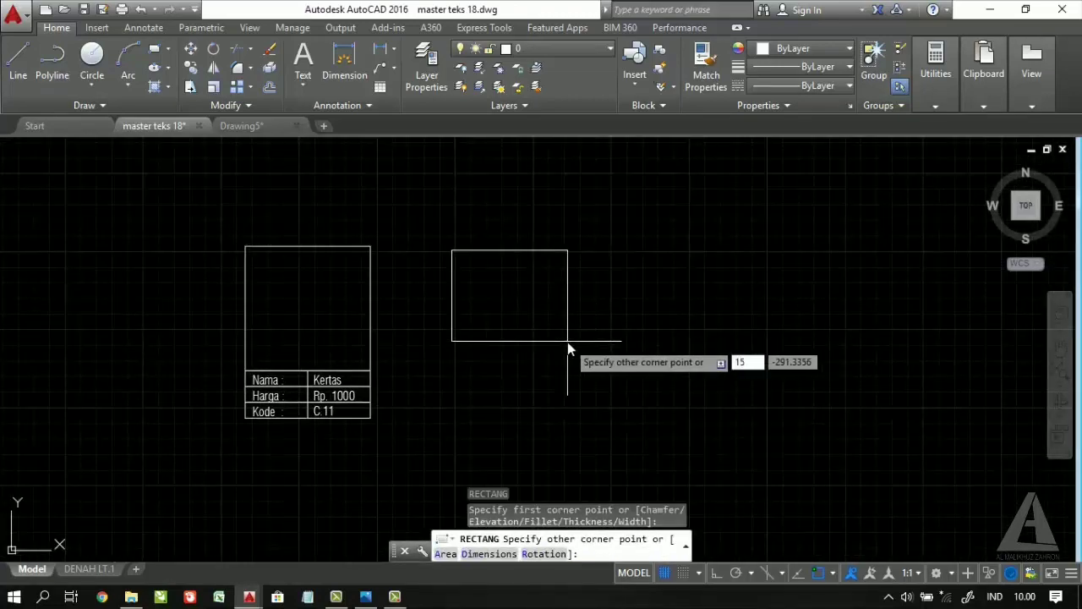
key(Tab)
text(15)
key(Return)
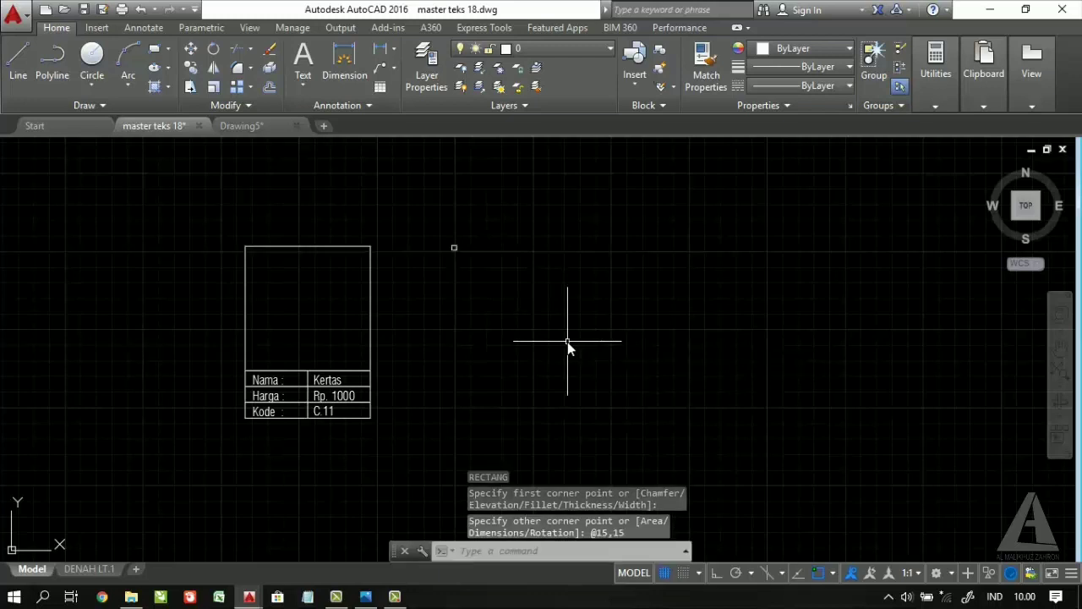
Copy the small square 300 units horizontally to the right with Ortho mode on
scroll(473, 203, up, 4)
middle_drag(413, 328, 402, 322)
click(304, 243)
click(515, 440)
middle_drag(499, 380, 432, 383)
text(co)
key(Return)
click(216, 236)
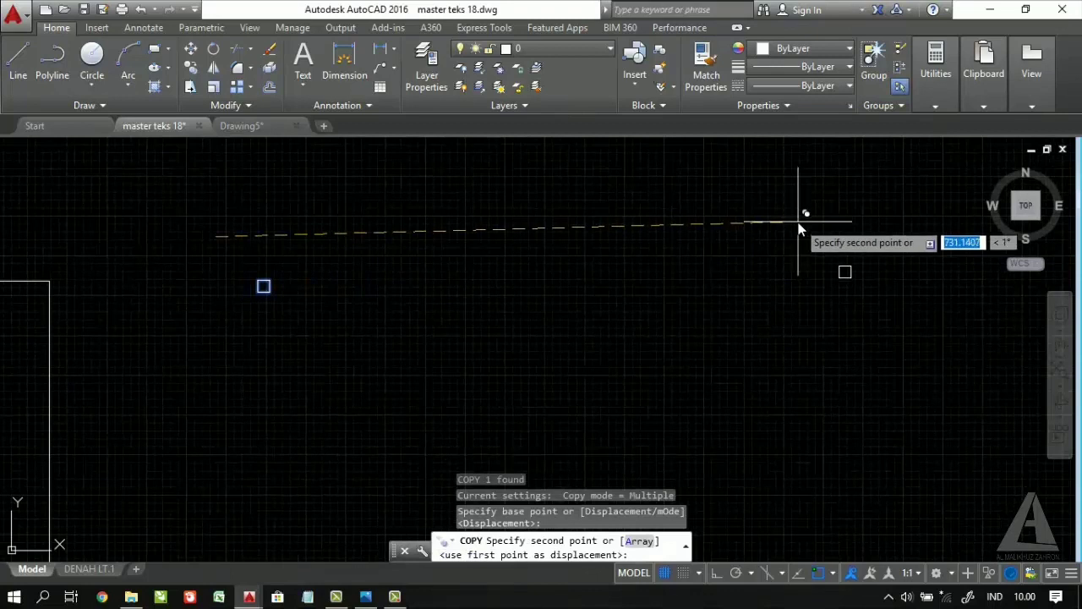
key(F8)
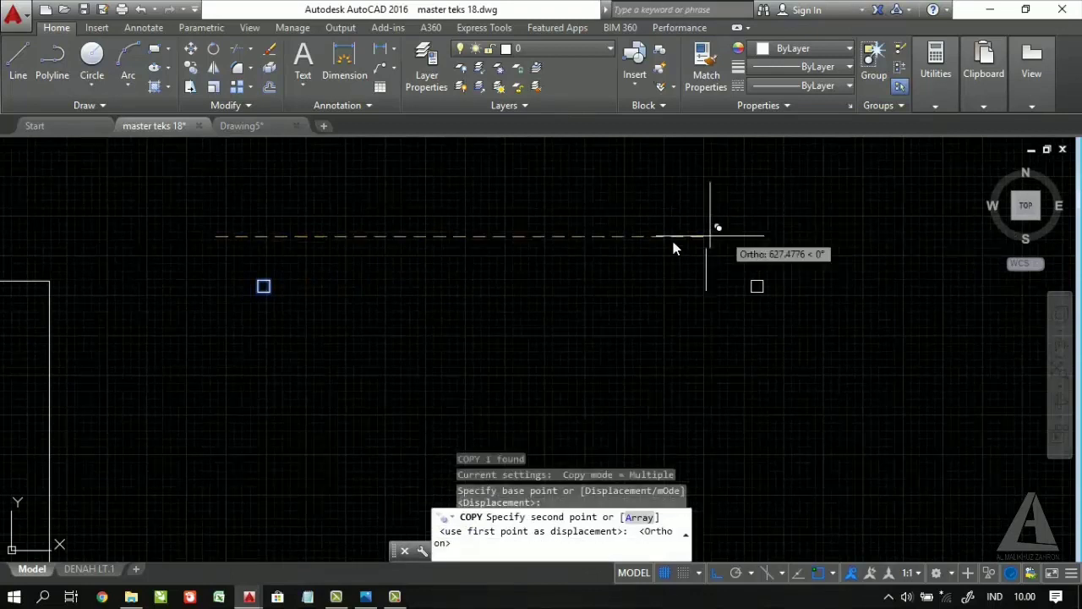
text(300)
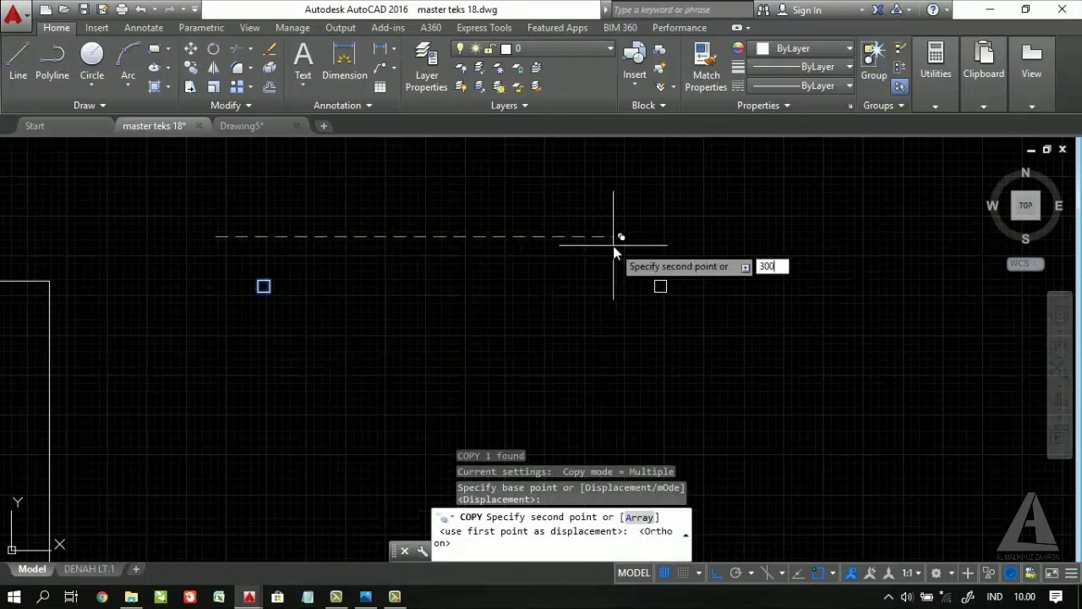
key(Return)
key(Return)
Copy both small squares 300 units straight down to form four column corners
click(208, 251)
click(655, 376)
middle_drag(555, 372, 589, 367)
text(co)
key(Return)
click(620, 306)
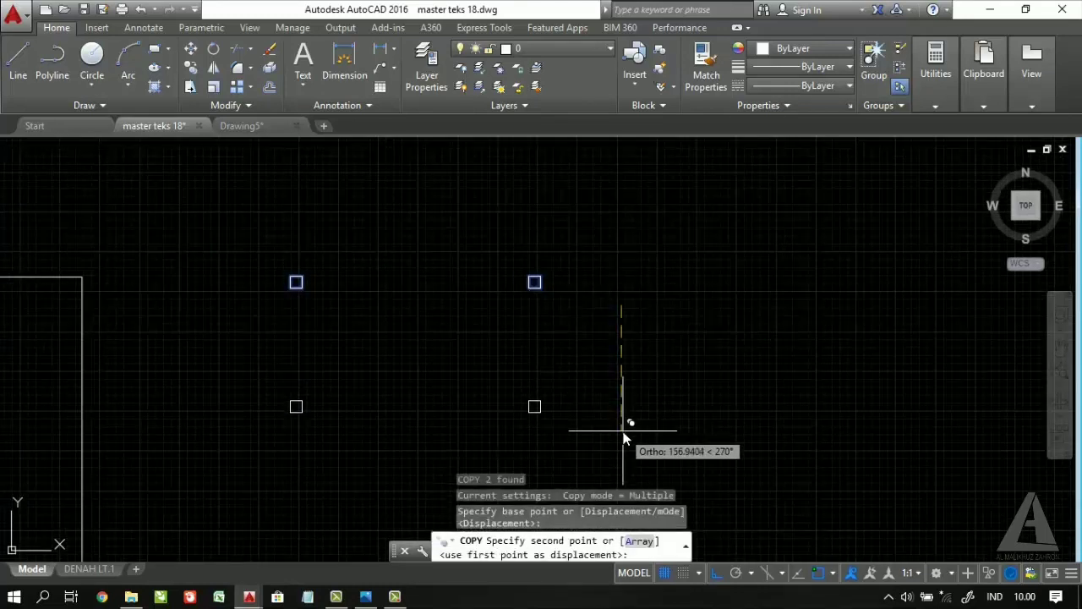
text(300)
key(Return)
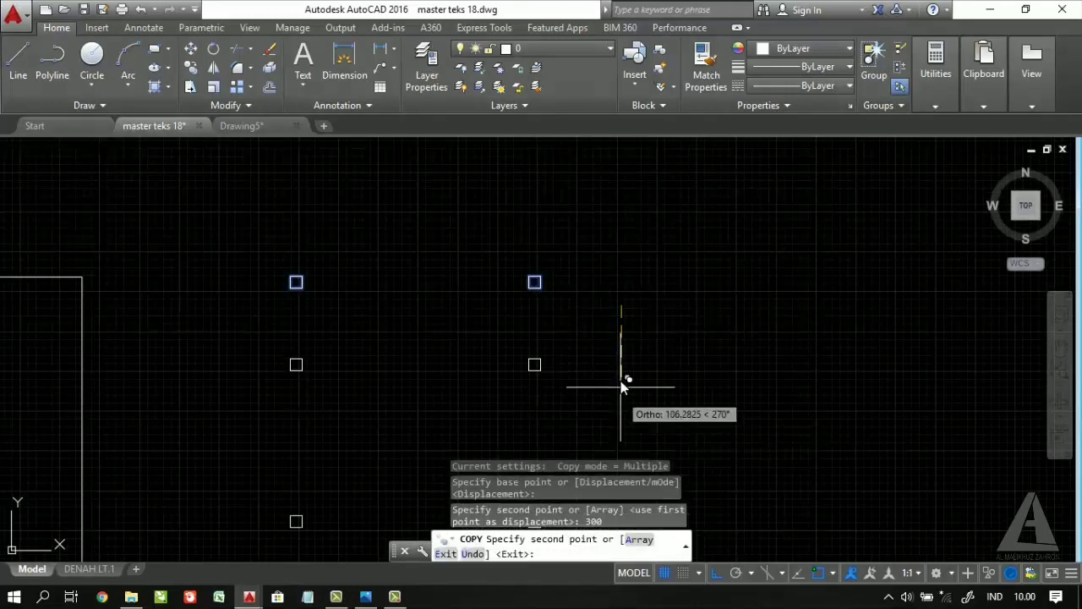
key(Return)
Start a multiline in the Dinding style with Zero justification and a scale of 1.00
scroll(632, 315, down, 2)
scroll(619, 354, up, 2)
mouse_move(541, 395)
middle_down()
mouse_move(619, 354)
mouse_move(471, 358)
middle_up()
scroll(471, 357, down, 2)
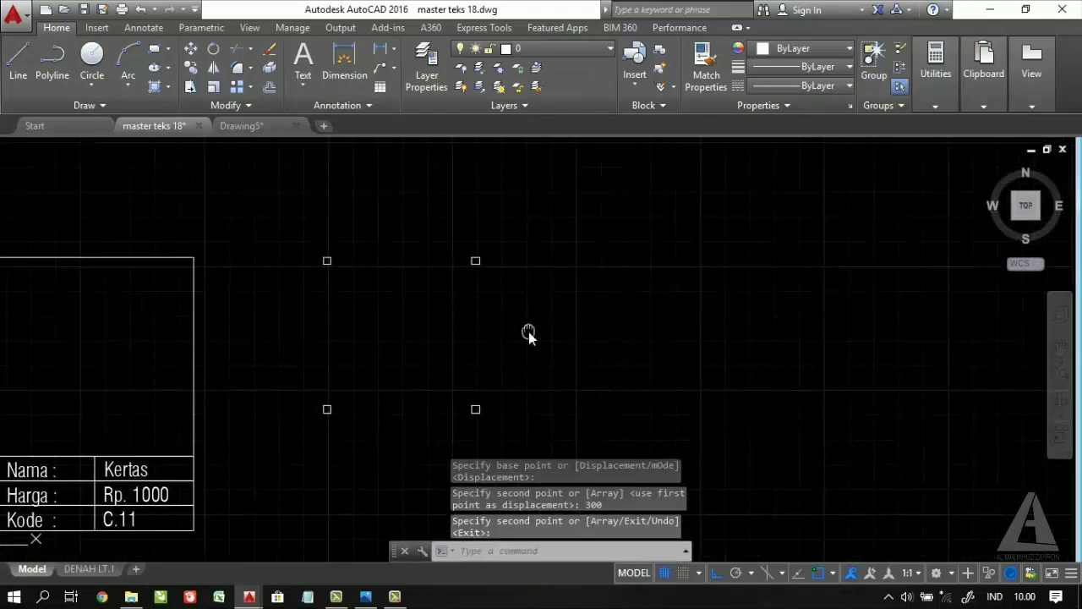
middle_drag(529, 333, 561, 333)
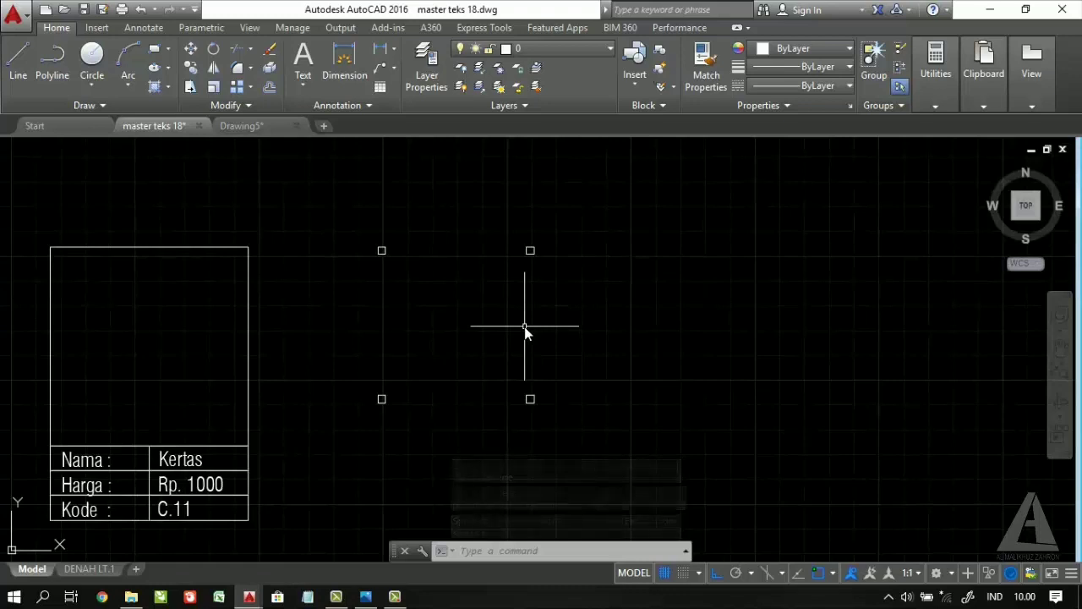
text(ML)
key(Return)
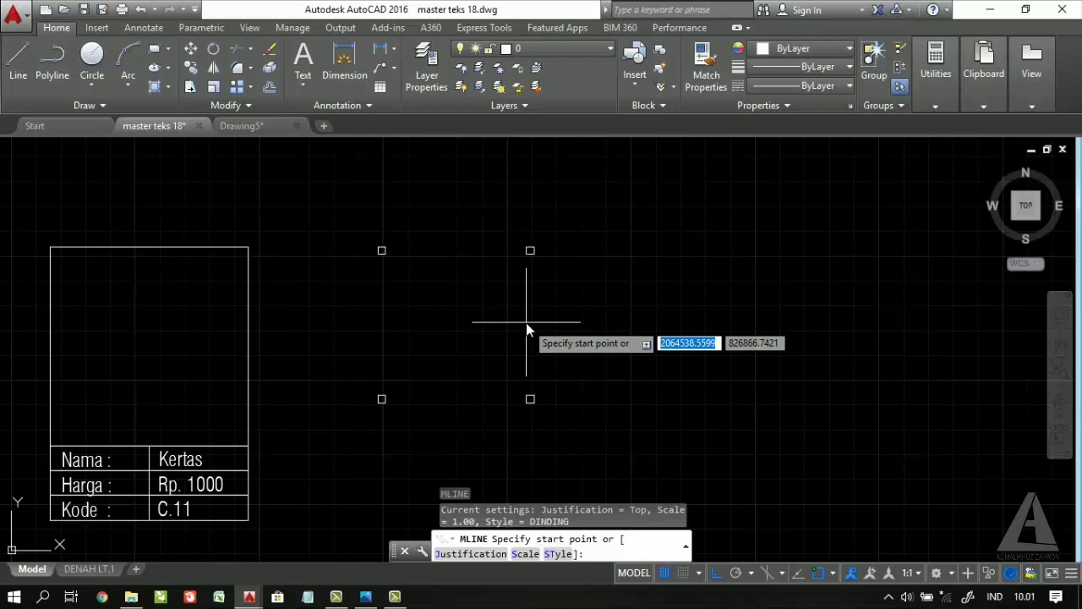
text(j)
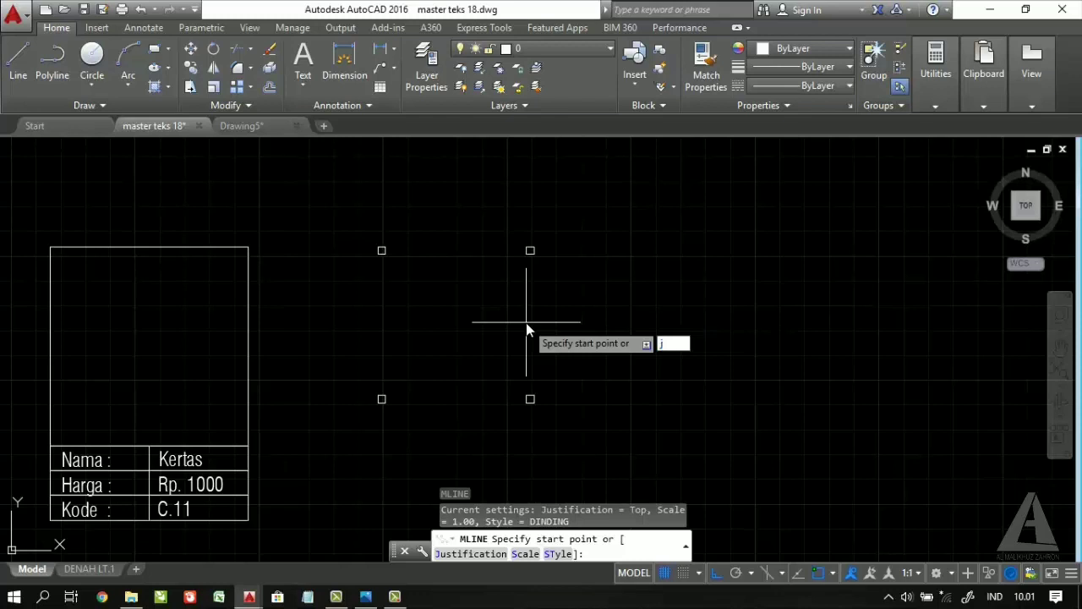
key(Return)
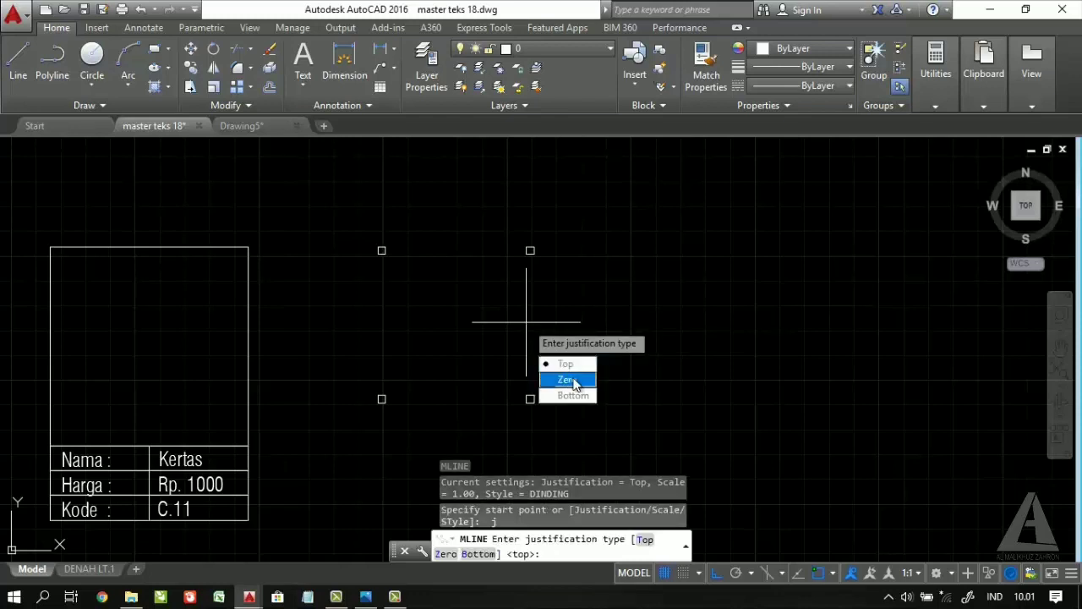
click(567, 380)
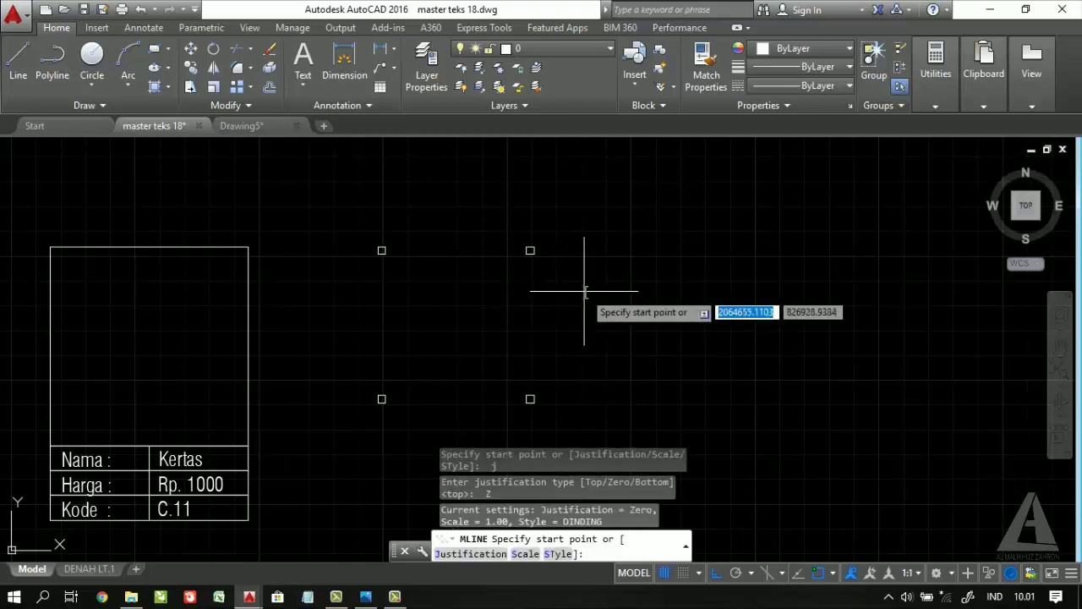
text(s)
key(Return)
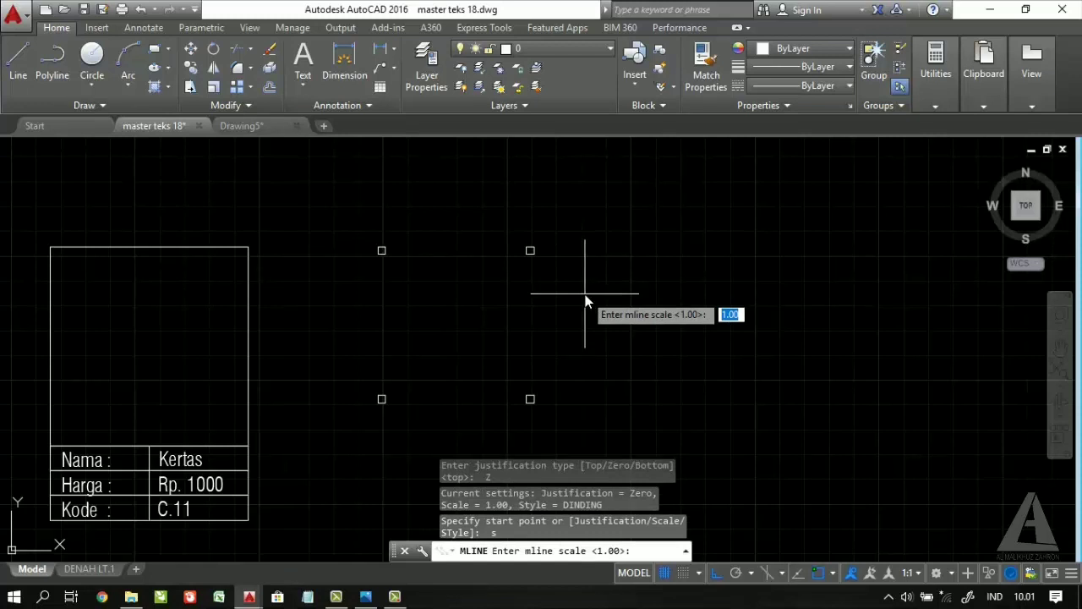
key(Return)
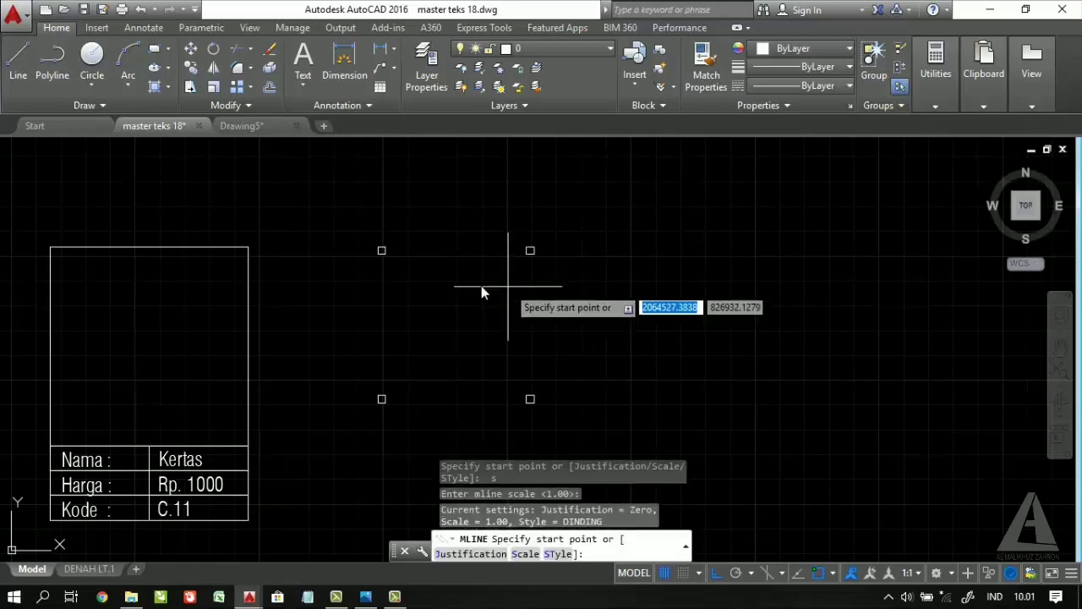
Enable all object snap modes in the drafting settings
scroll(383, 243, up, 5)
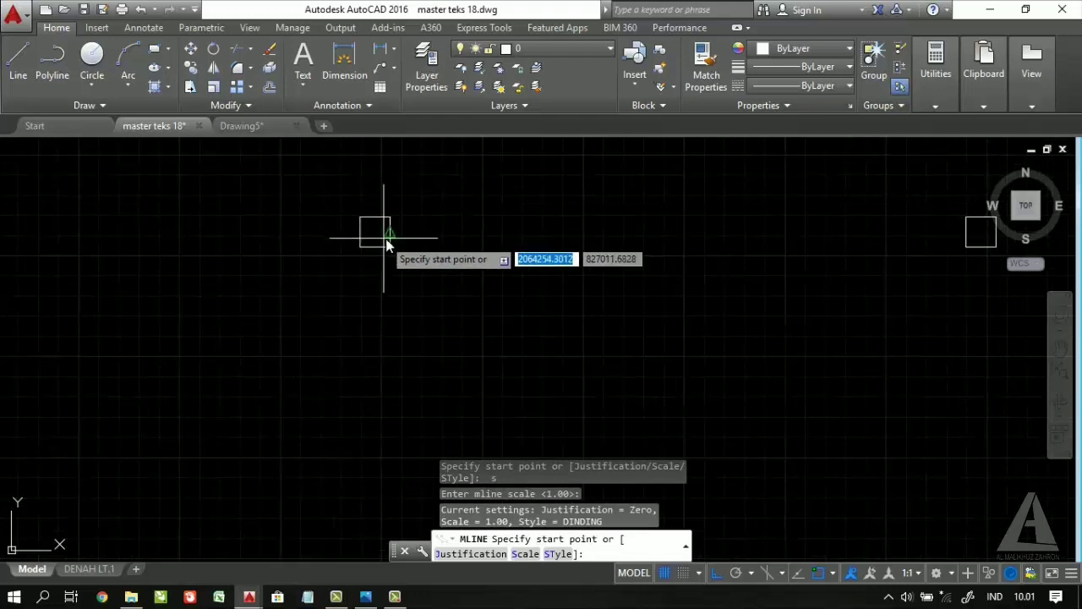
scroll(378, 232, up, 5)
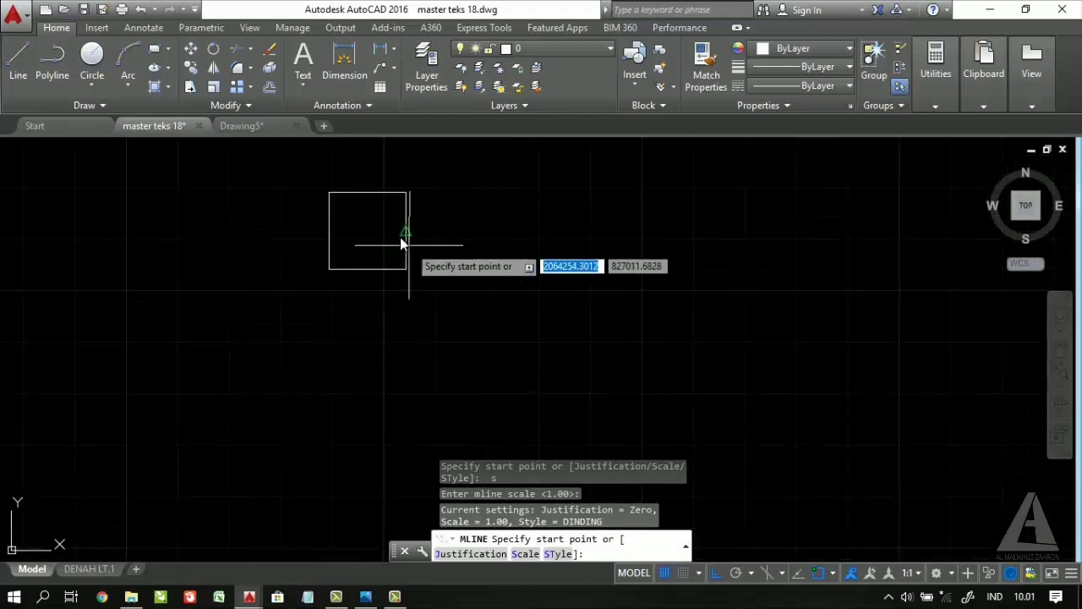
right_click(734, 574)
click(749, 574)
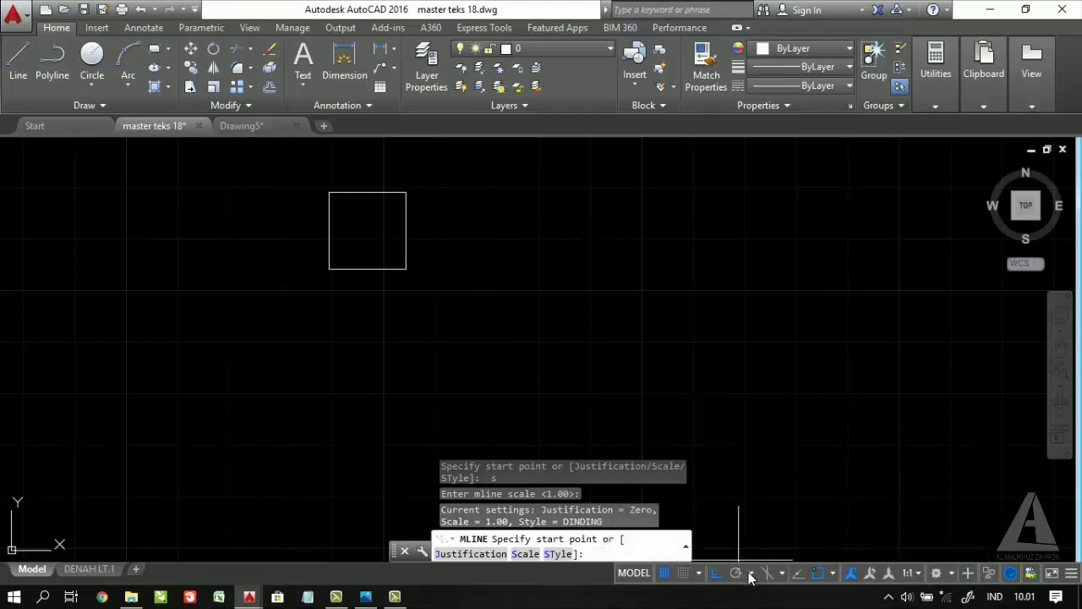
right_click(734, 574)
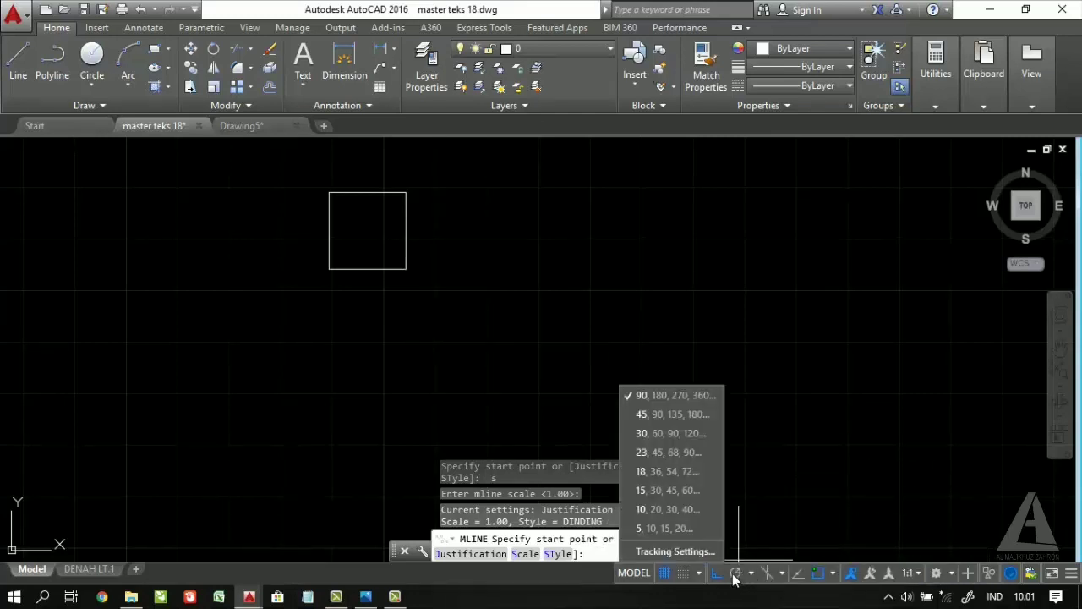
click(740, 575)
right_click(739, 575)
click(694, 551)
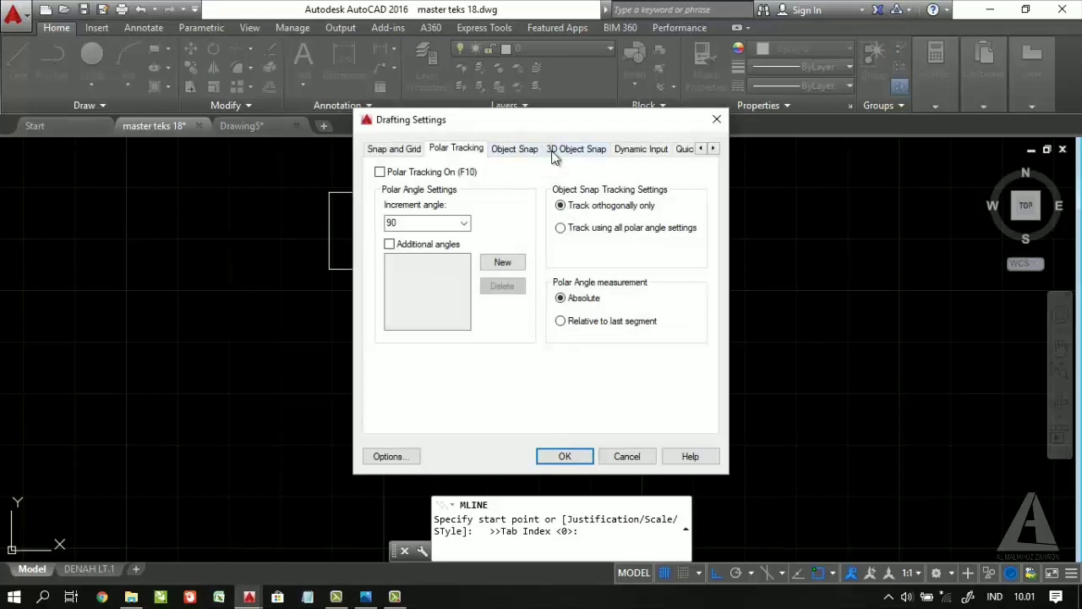
click(514, 152)
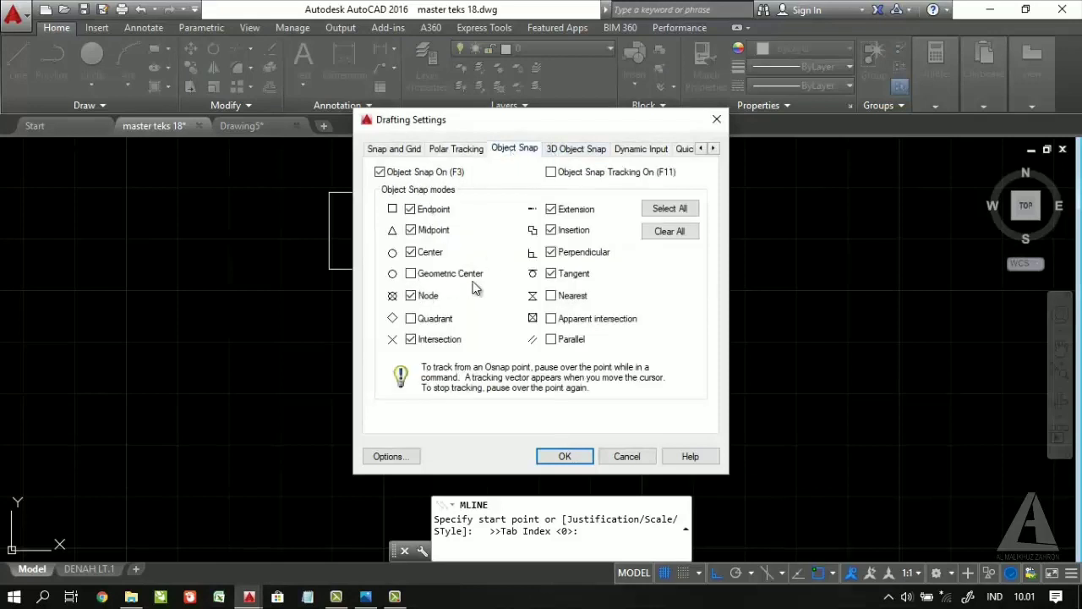
click(687, 211)
click(564, 456)
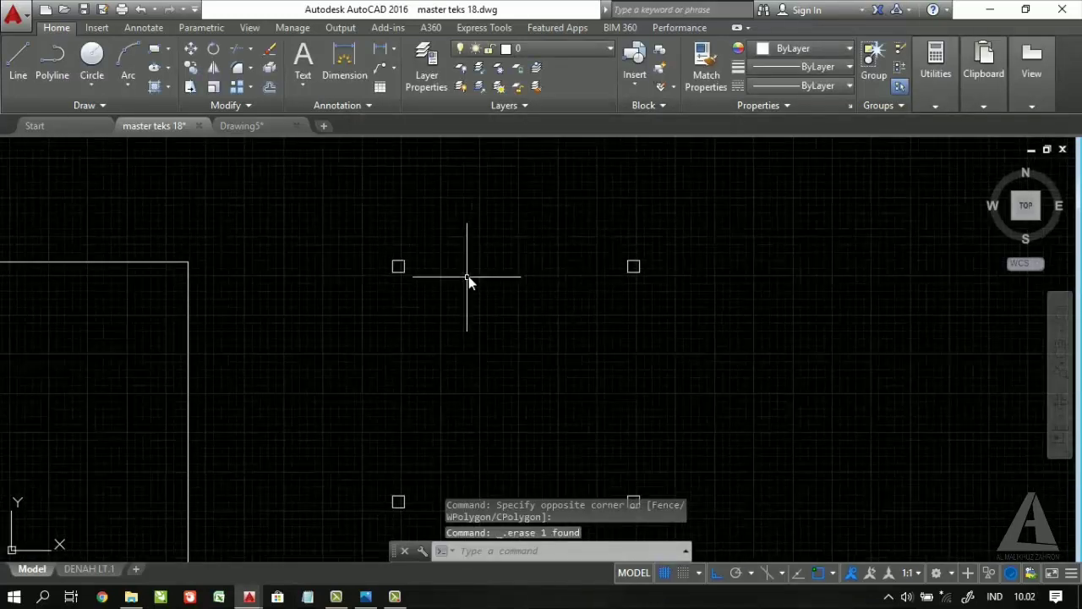
Draw the first Dinding multiline wall segment from the centre of the upper-left column square to the centre of the upper-right one
text(ml)
key(Return)
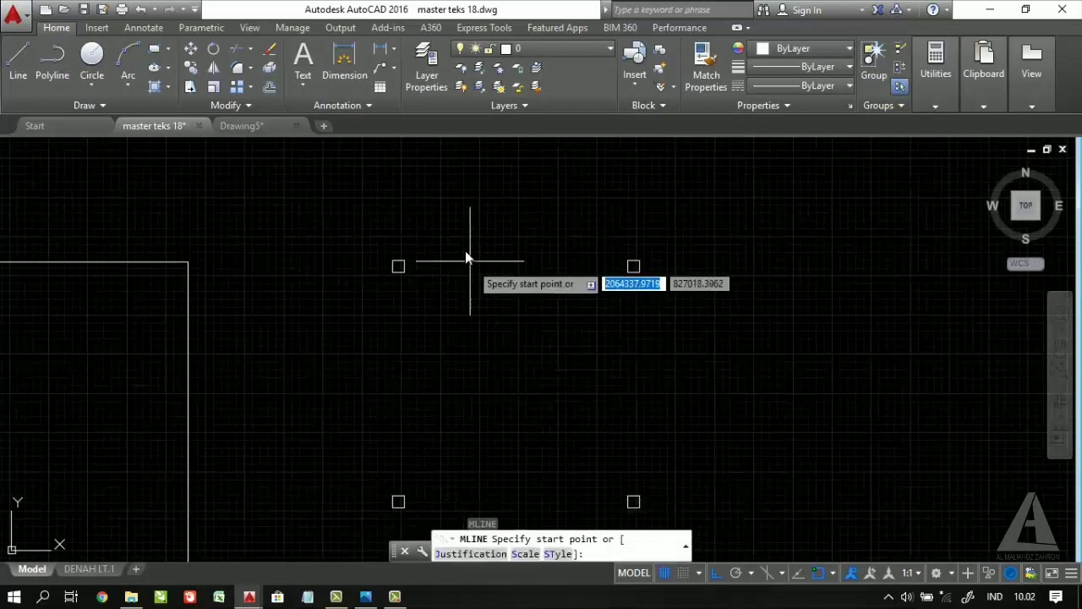
scroll(381, 271, up, 4)
click(327, 295)
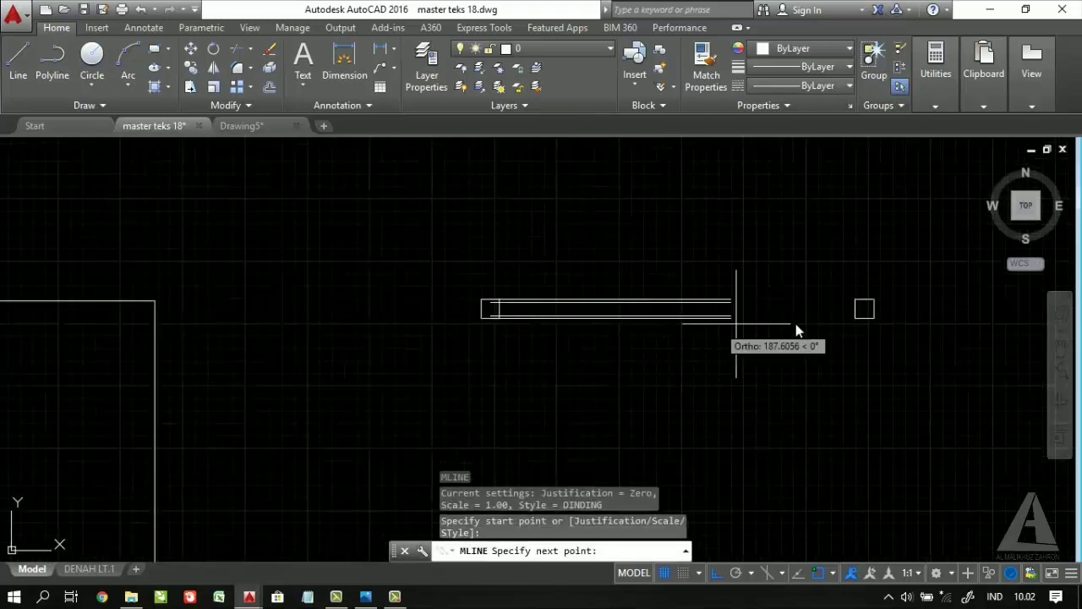
click(846, 296)
Continue the multiline wall down to the centre of the lower-right column and across to the centre of the lower-left column
scroll(814, 298, down, 5)
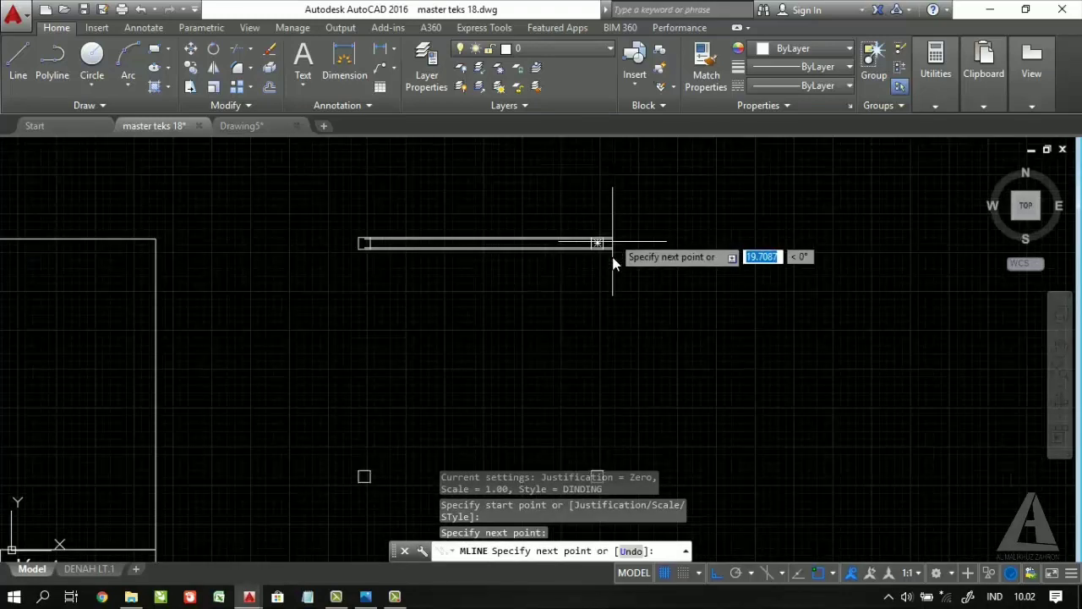
scroll(613, 241, up, 7)
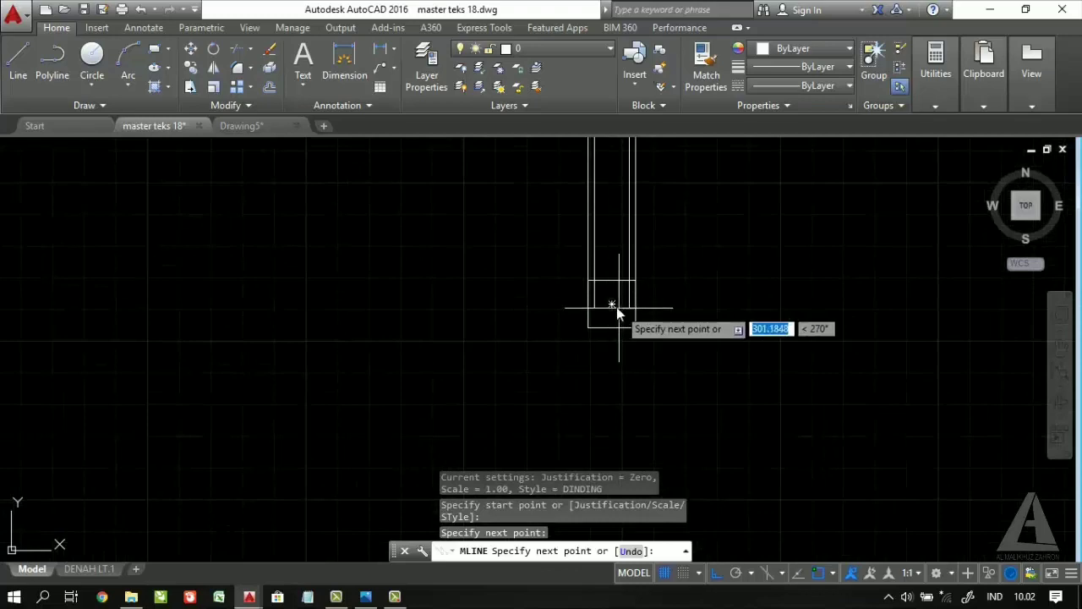
click(616, 307)
scroll(578, 316, down, 4)
scroll(548, 290, up, 4)
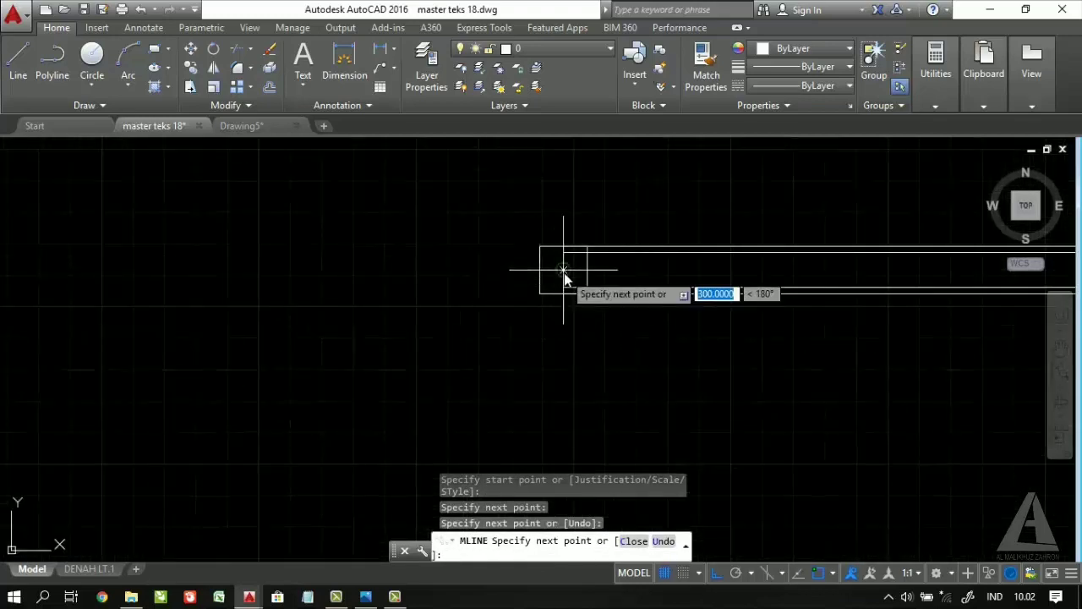
click(563, 269)
Close the multiline wall from the lower-left column back to its start at the upper-left column
scroll(427, 355, down, 6)
scroll(474, 214, up, 2)
scroll(442, 296, up, 6)
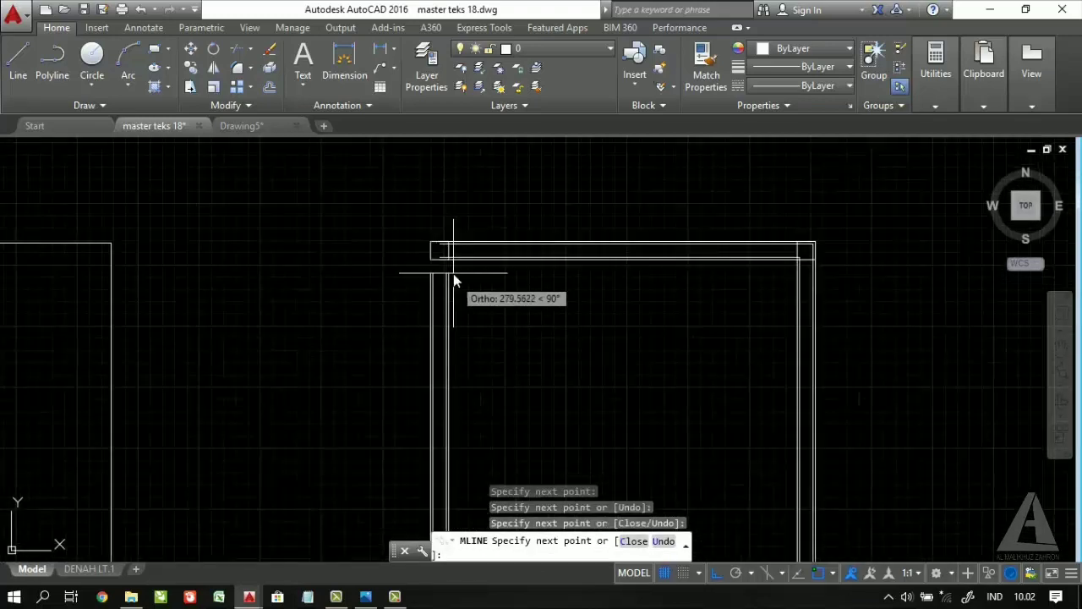
text(c)
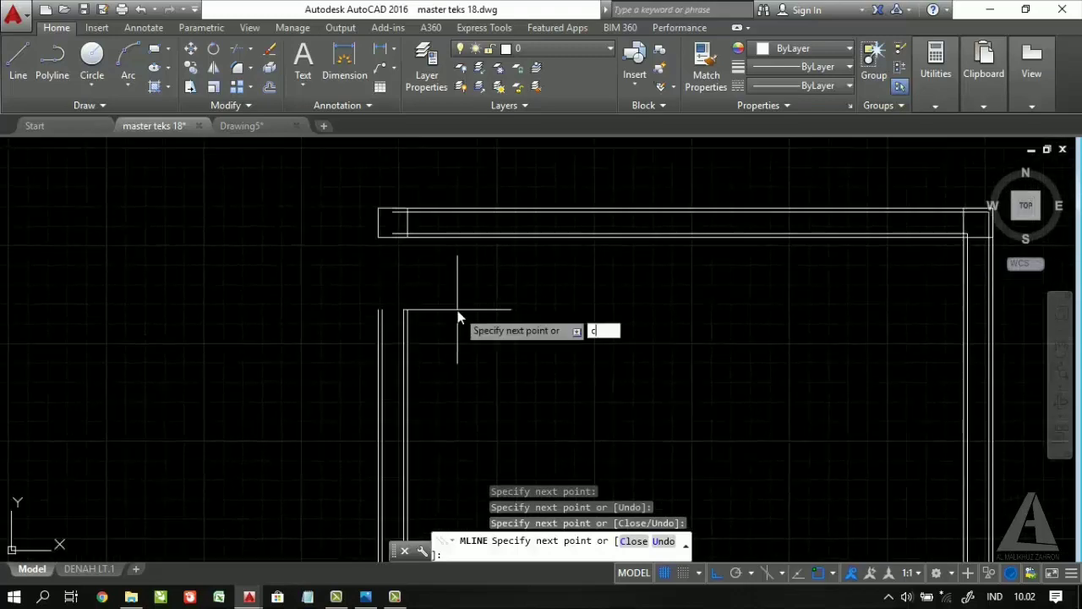
key(Return)
scroll(459, 310, down, 5)
scroll(507, 279, up, 4)
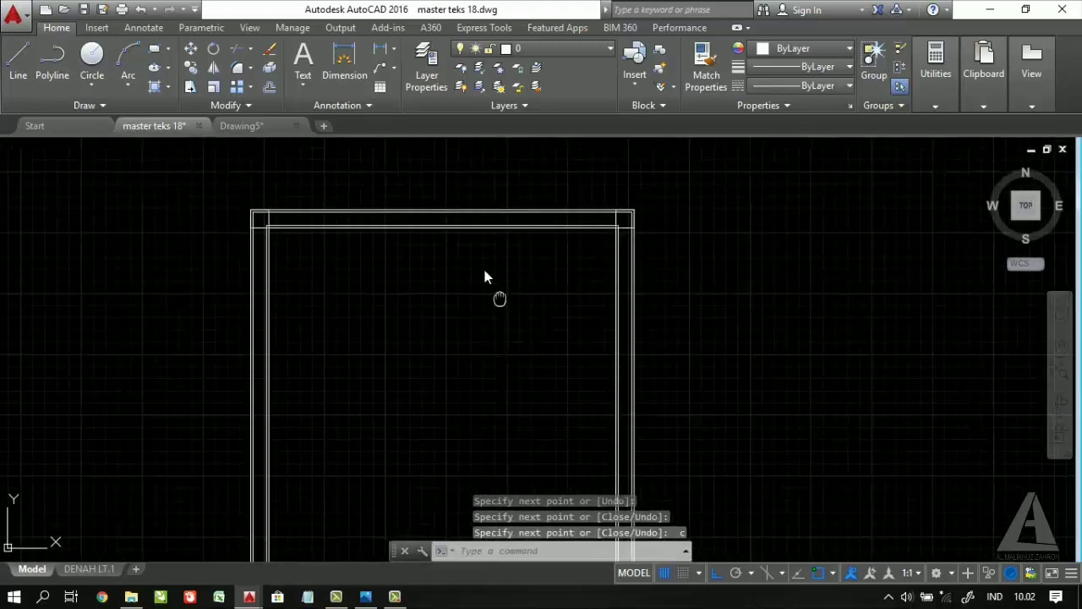
Select the closed wall multiline with a crossing window to check its extent, and clear the selection
scroll(546, 292, down, 2)
click(599, 319)
click(444, 254)
middle_drag(496, 249, 534, 241)
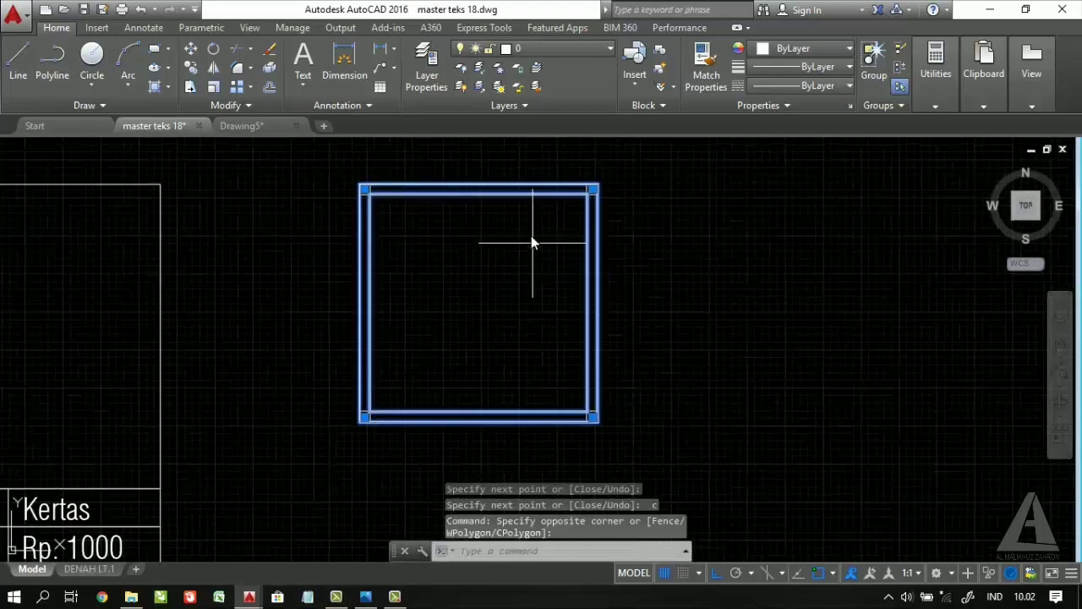
key(Escape)
Examine how the closed multiline wall meets the square columns at its corners, and view it beside the attribute table
scroll(442, 285, up, 2)
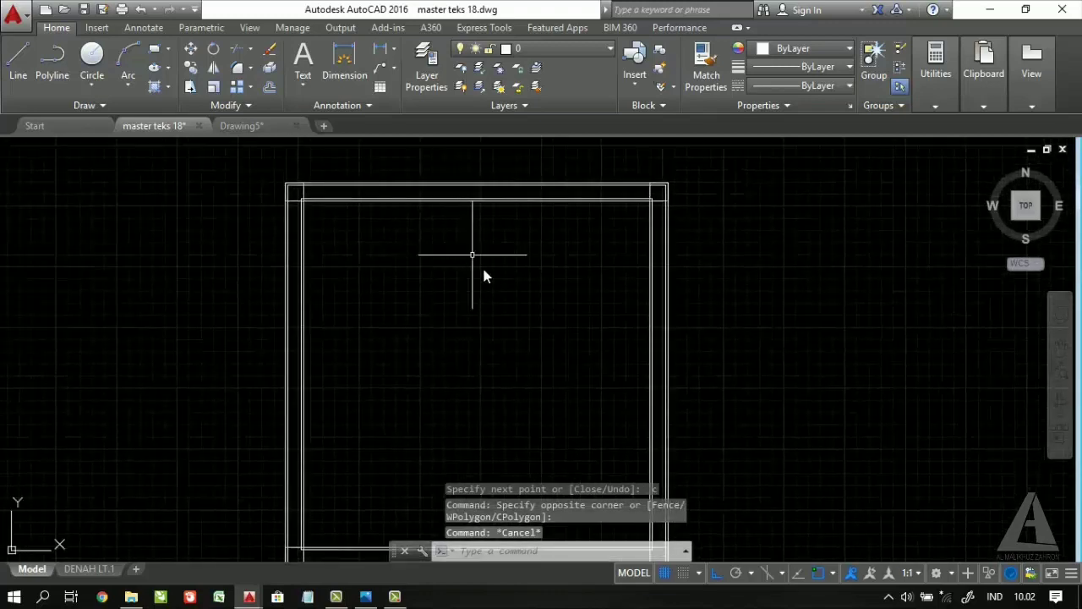
scroll(414, 245, down, 2)
scroll(333, 202, up, 2)
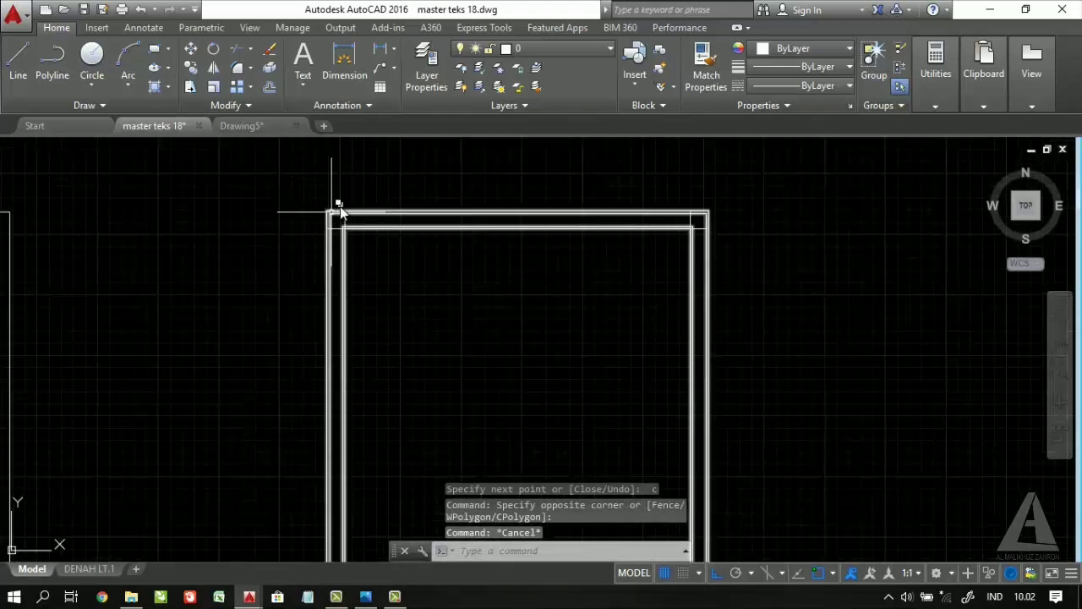
scroll(340, 223, down, 2)
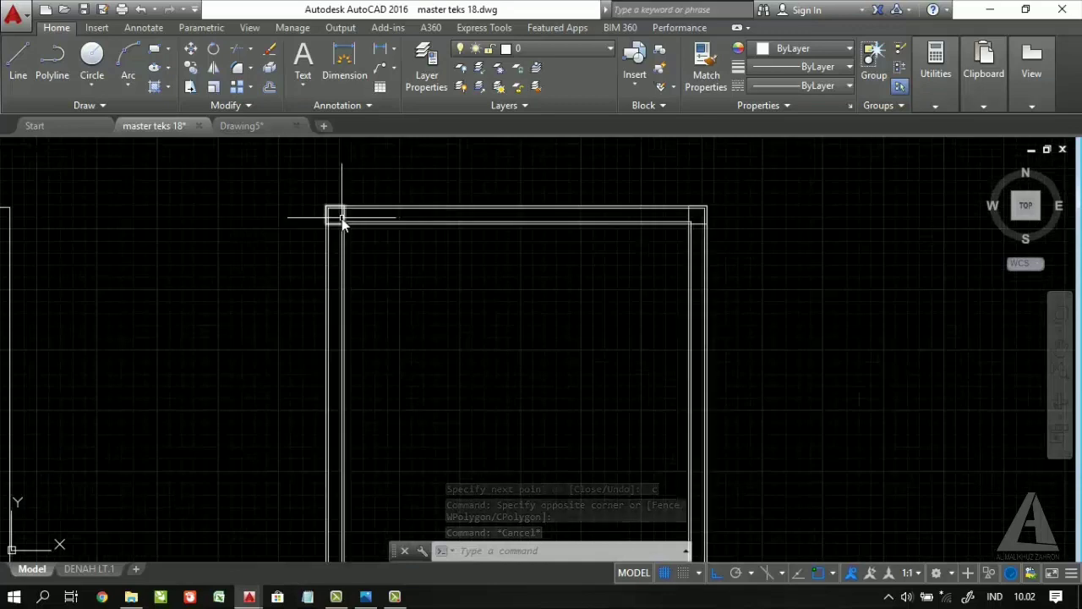
scroll(549, 199, down, 4)
scroll(593, 258, up, 2)
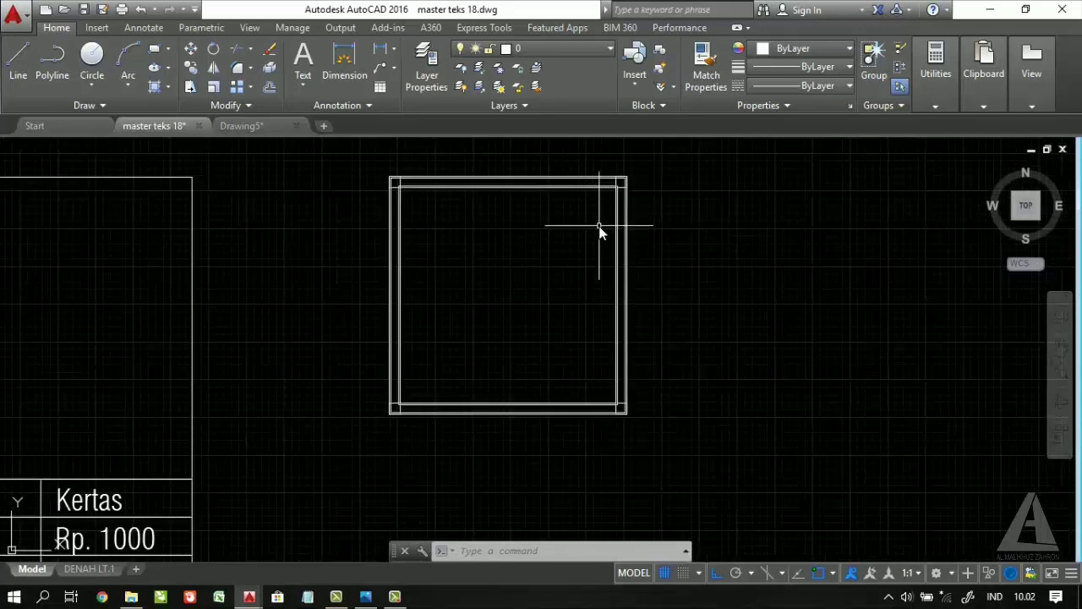
mouse_move(593, 230)
middle_down()
mouse_move(544, 247)
mouse_move(587, 241)
middle_up()
scroll(546, 249, down, 2)
scroll(547, 252, down, 2)
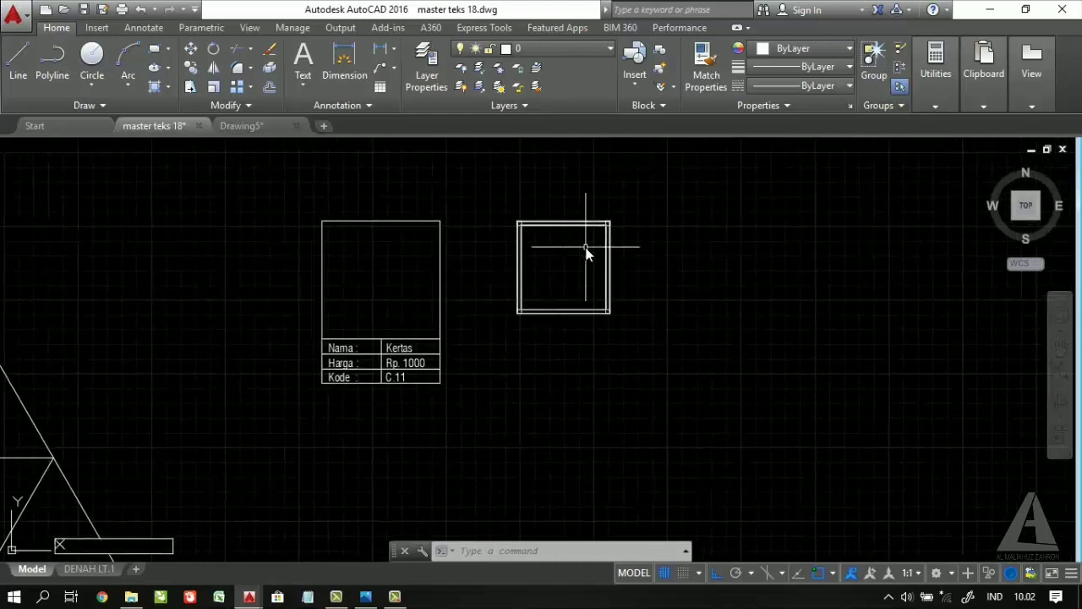